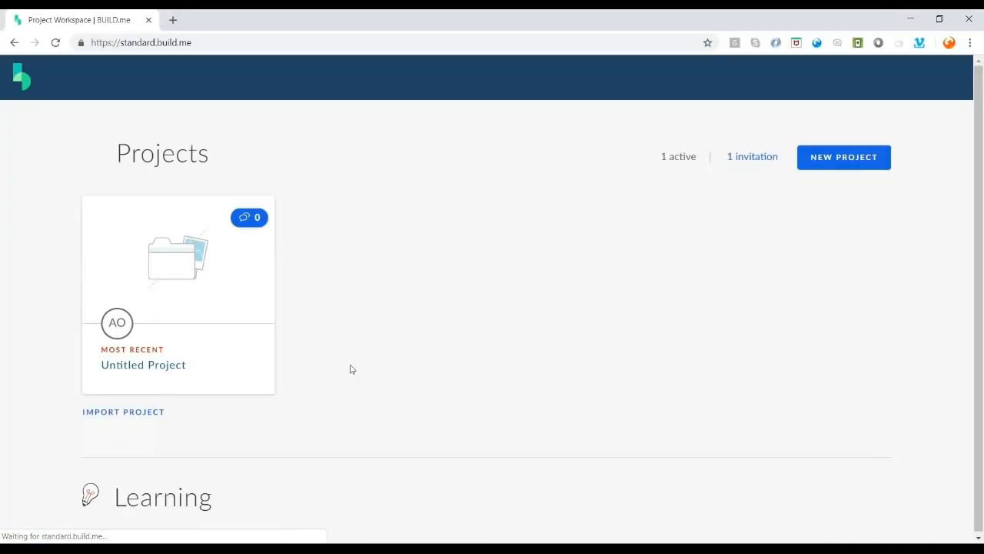
- Scroll the Projects workspace to review the existing Untitled Project
scroll(346, 335, "down", 3)
scroll(346, 335, "up", 3)
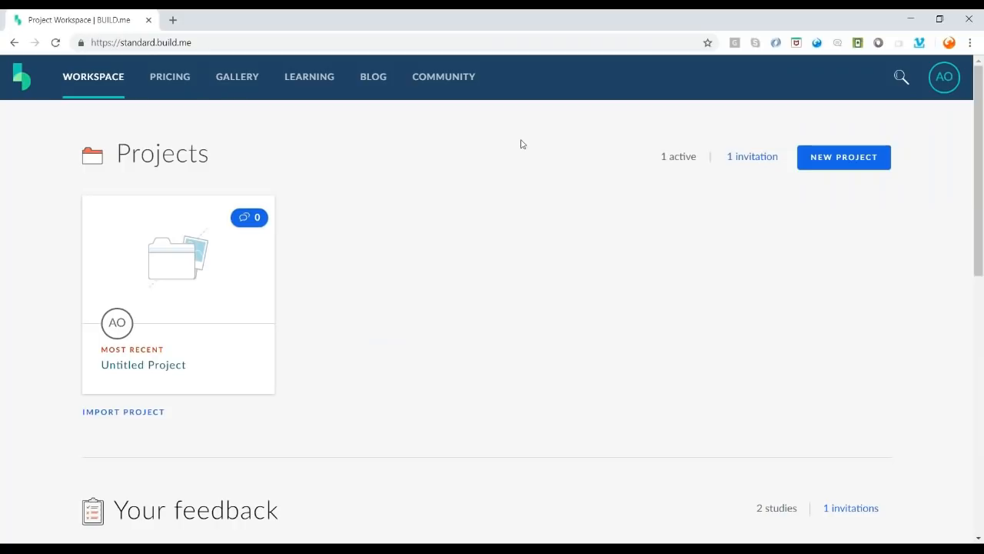
- Bring up the new-project options and highlight the clone-from-gallery heading
left_click(834, 157)
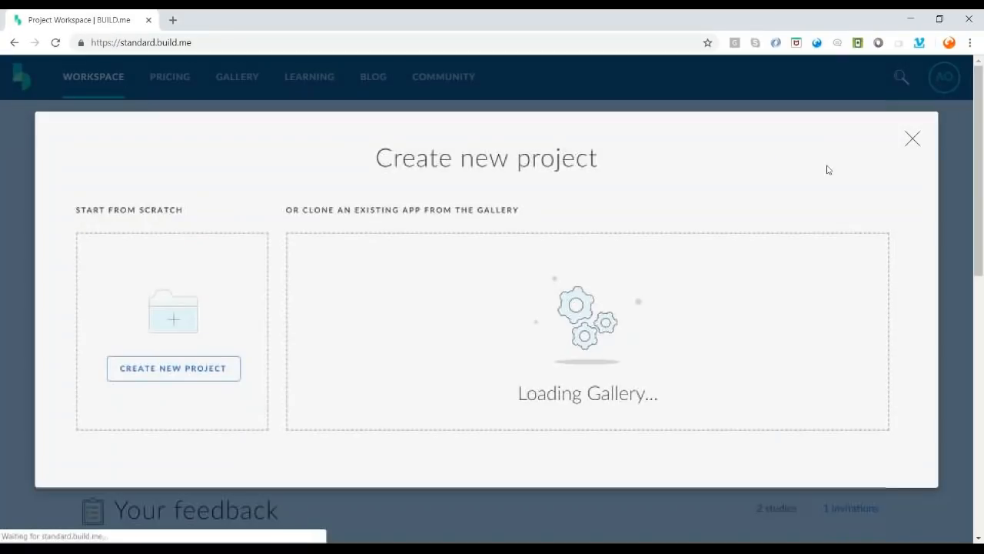
left_click(211, 374)
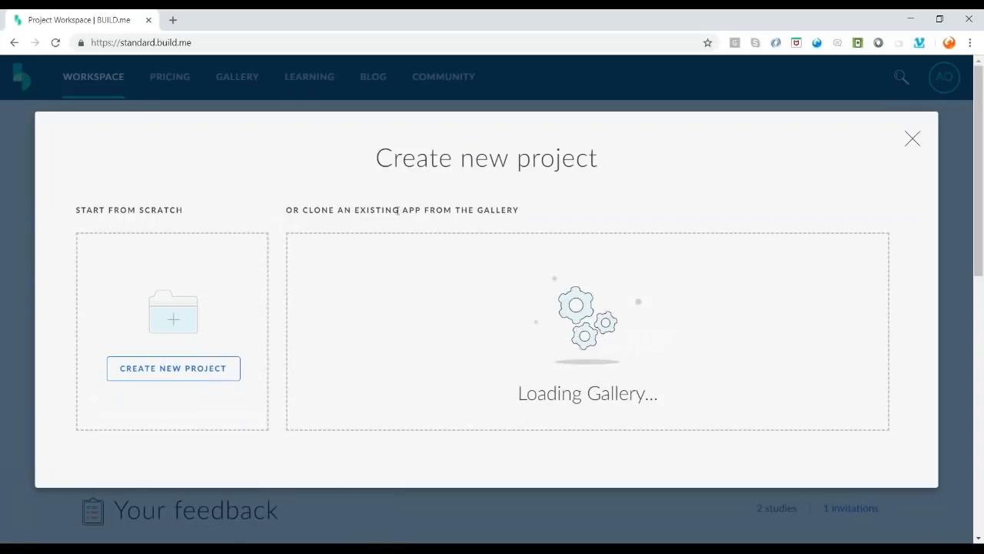
left_click_drag(303, 209, 522, 212)
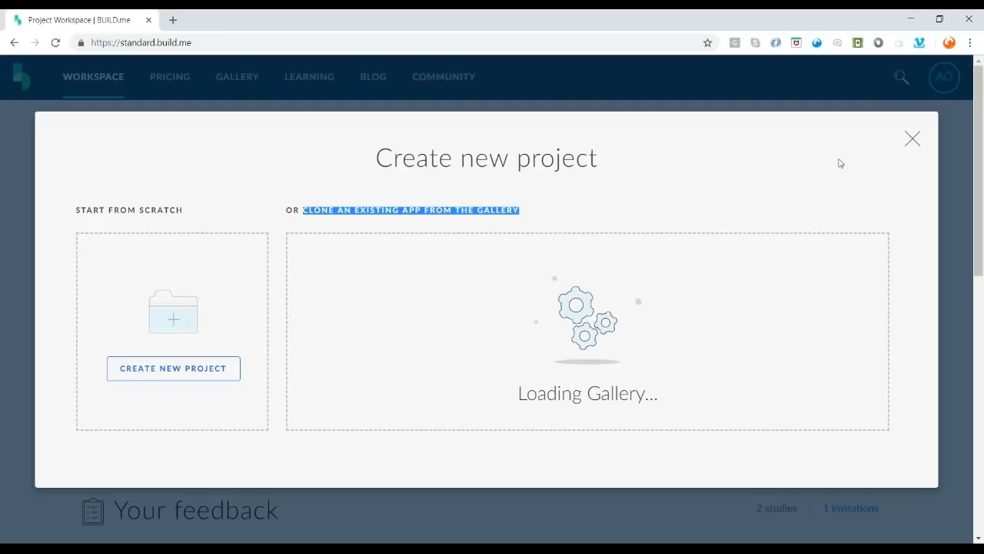
- Close the stalled dialog and reopen the new-project options so the gallery loads
left_click(914, 141)
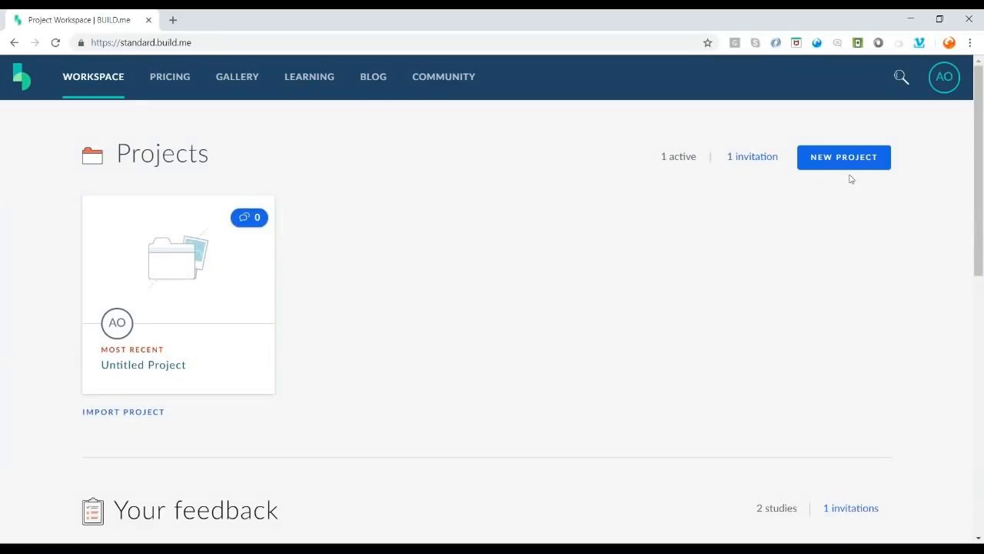
scroll(624, 226, "down", 8)
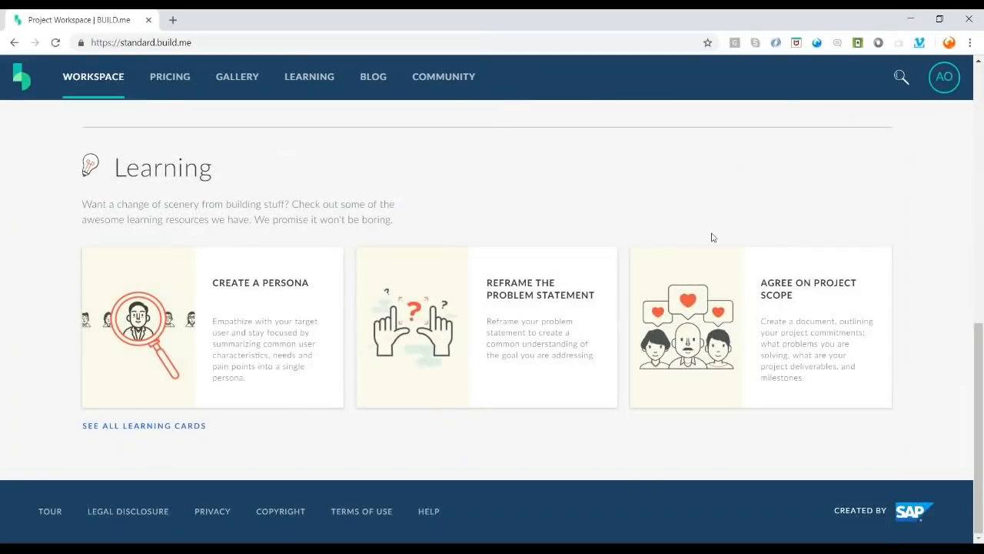
scroll(710, 235, "up", 8)
left_click(842, 170)
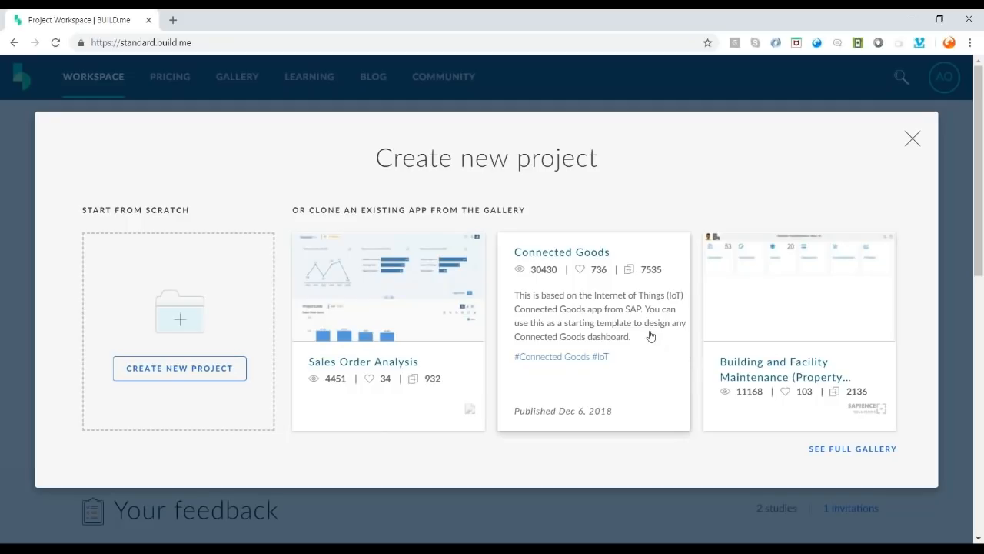
- Find Inventory Demand & Supply Analysis in the full gallery and start cloning it
left_click(861, 455)
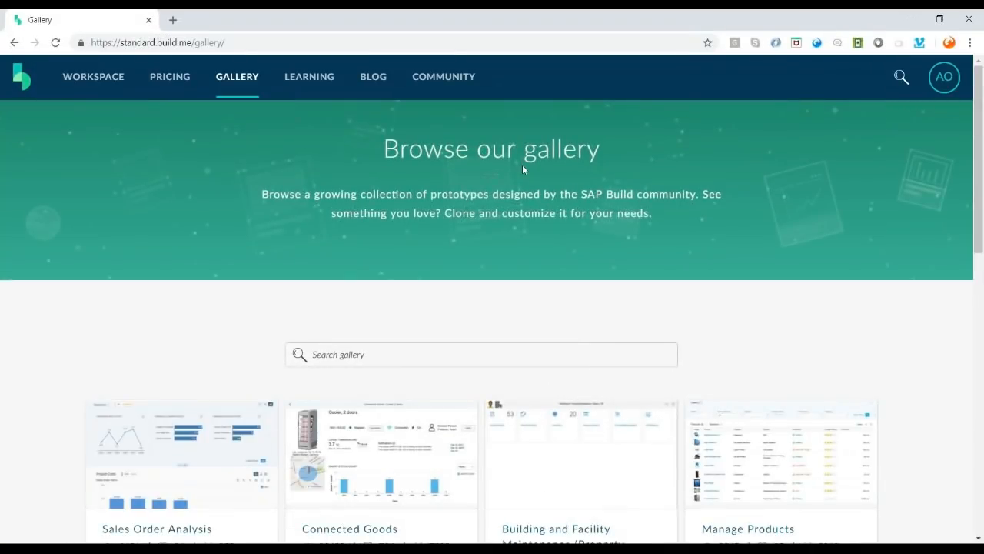
scroll(523, 169, "down", 6)
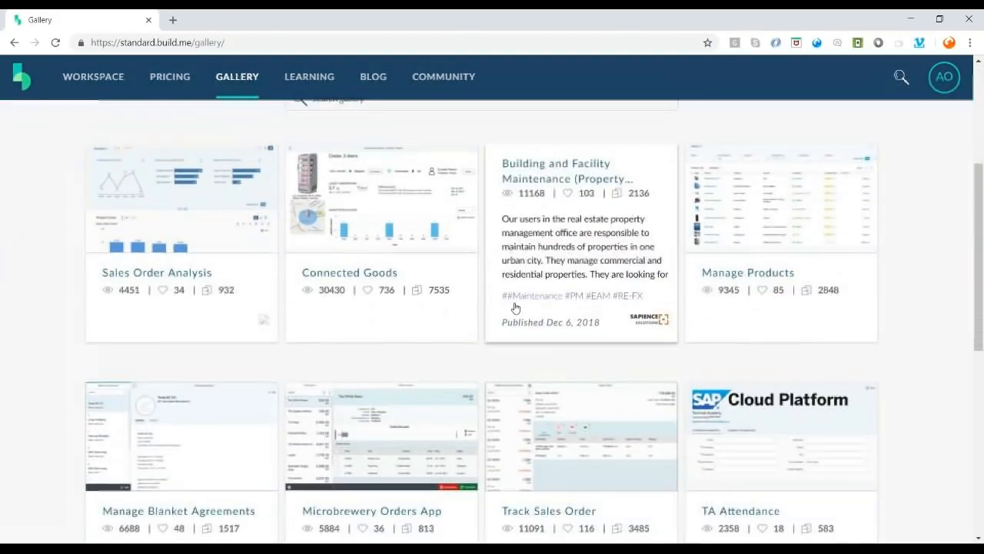
scroll(587, 362, "down", 3)
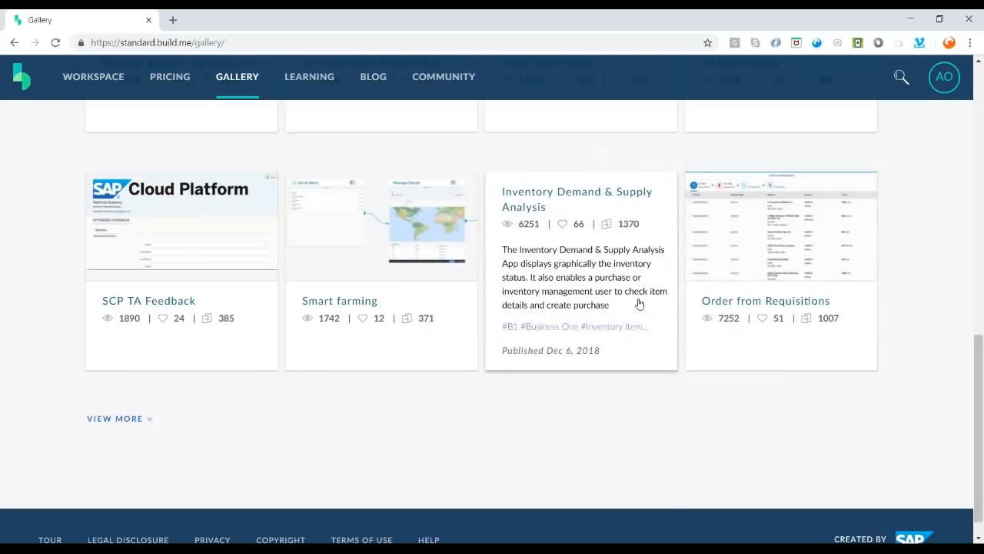
scroll(617, 263, "up", 4)
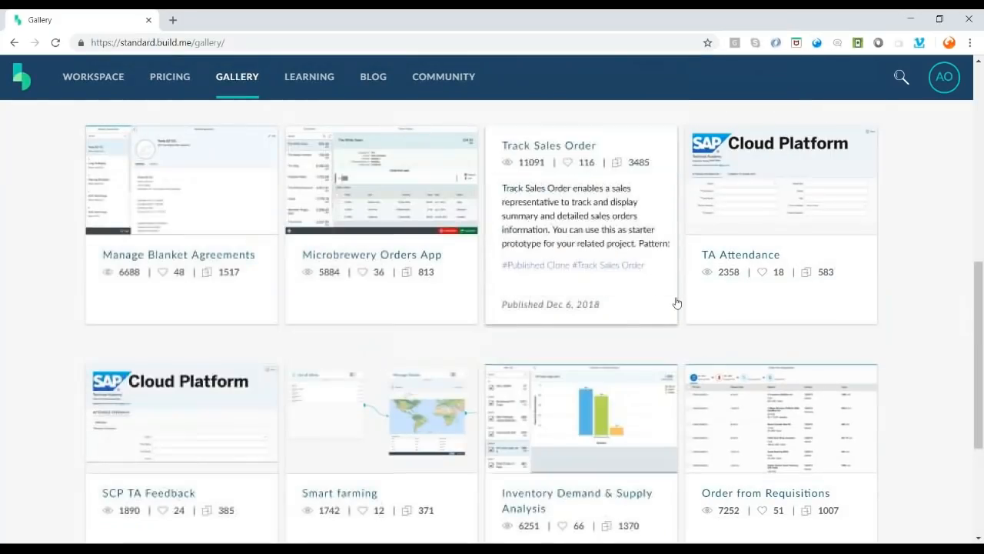
scroll(652, 326, "up", 2)
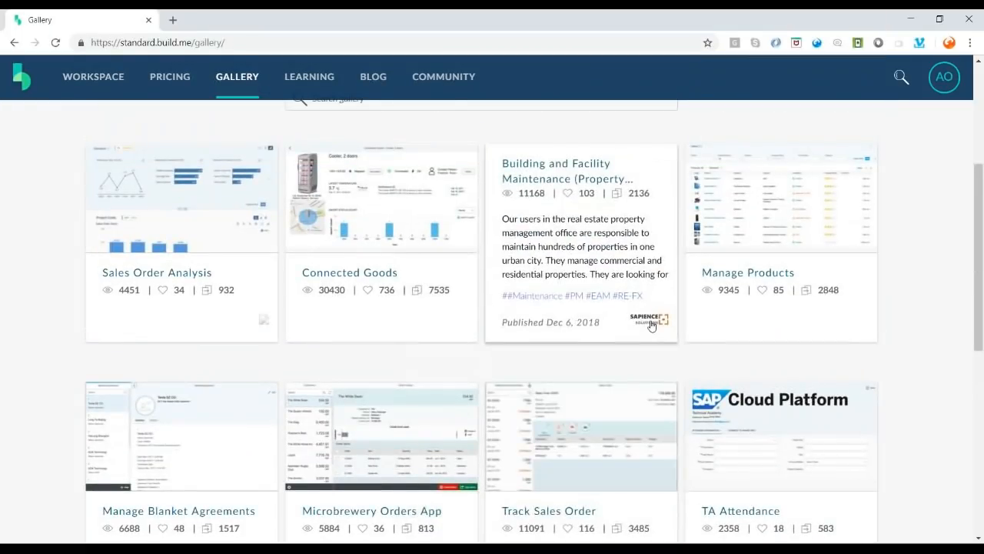
scroll(652, 326, "down", 1)
scroll(651, 326, "down", 6)
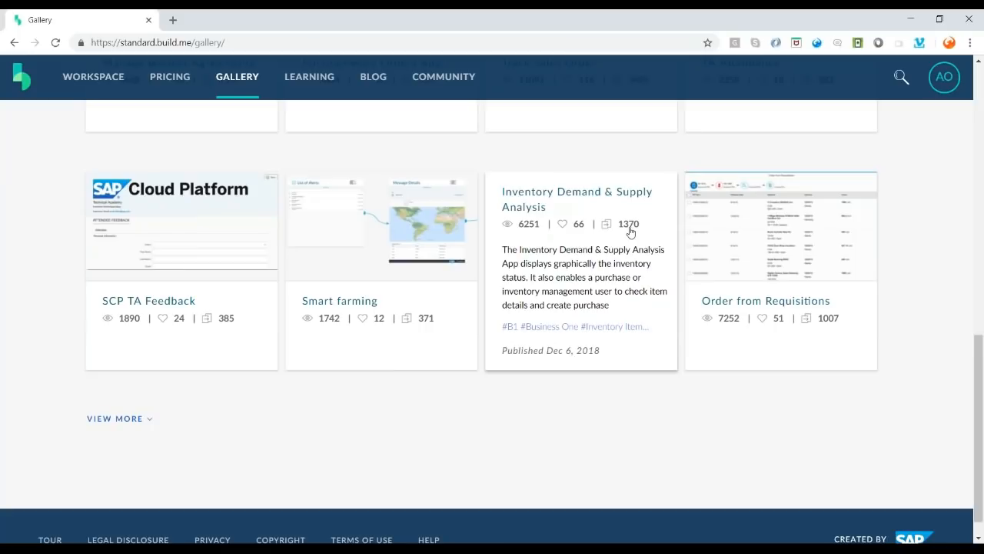
left_click(593, 280)
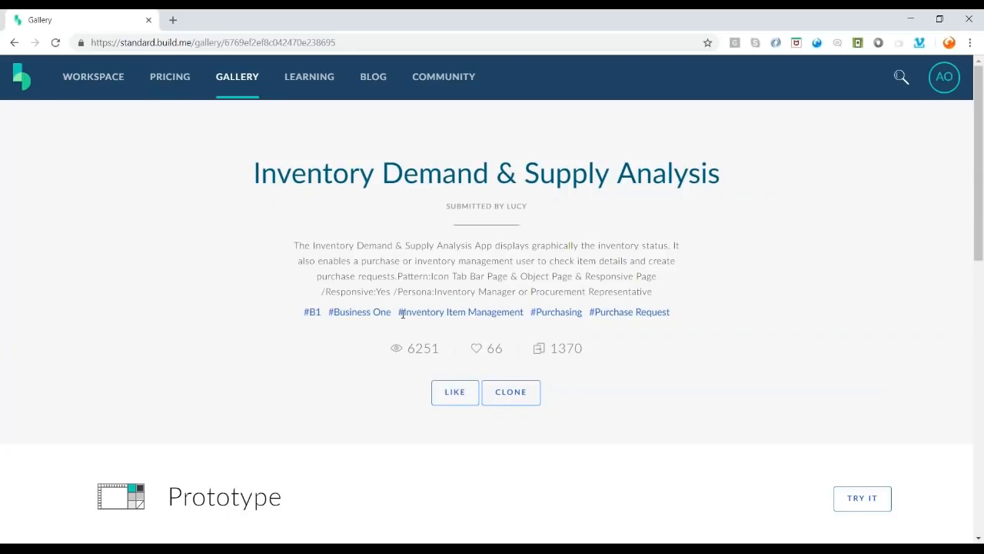
left_click(523, 397)
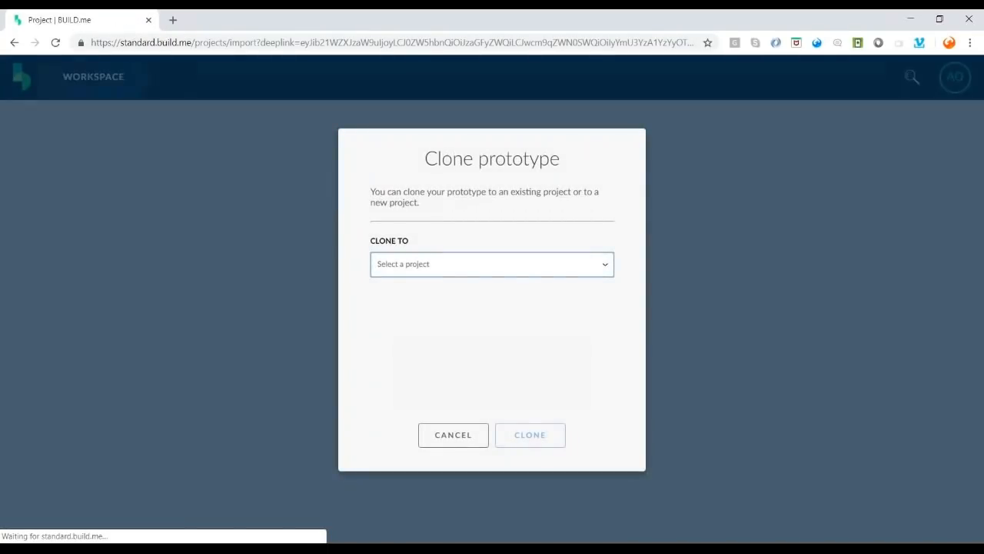
- Choose cloning into a new project and name it as the user's Inventory System
left_click(492, 265)
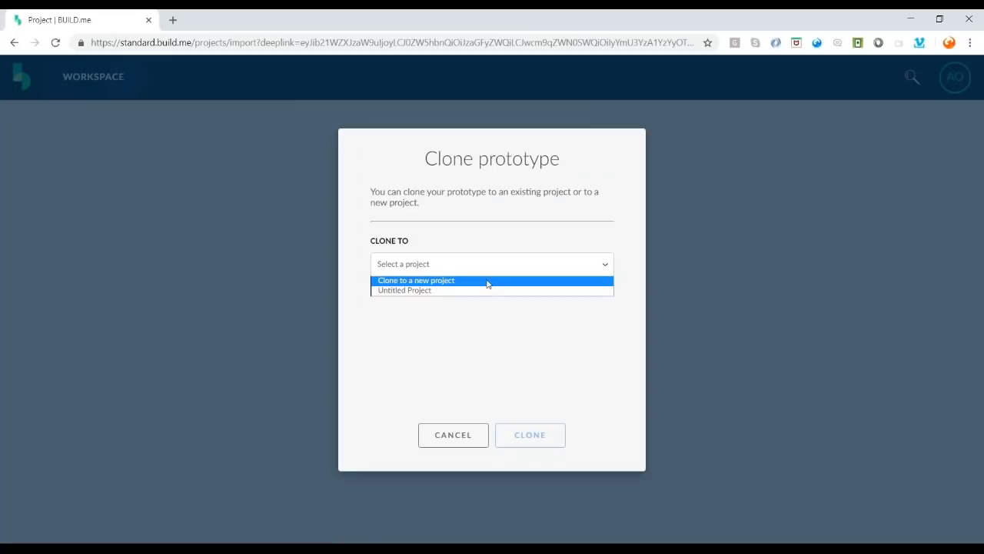
left_click(486, 281)
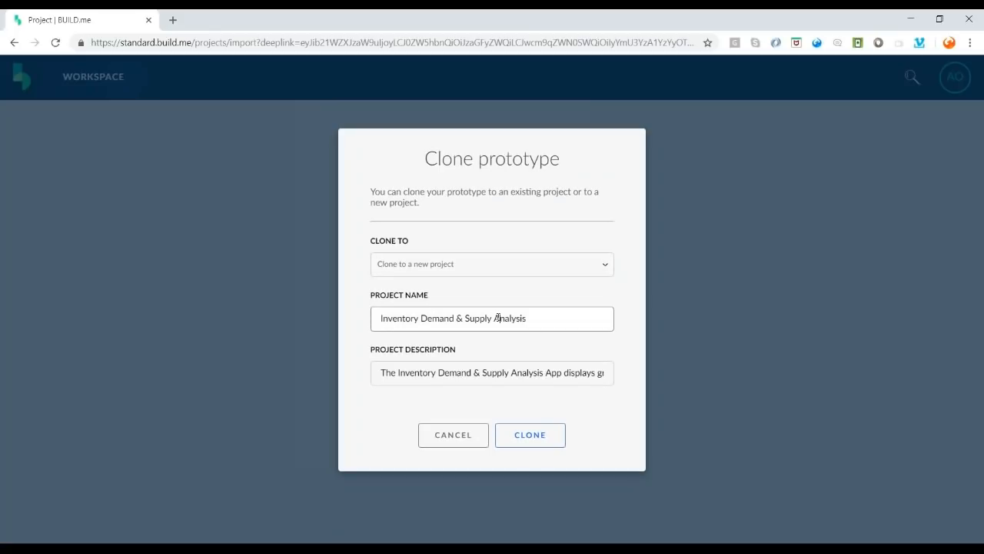
triple_click(498, 318)
type("A")
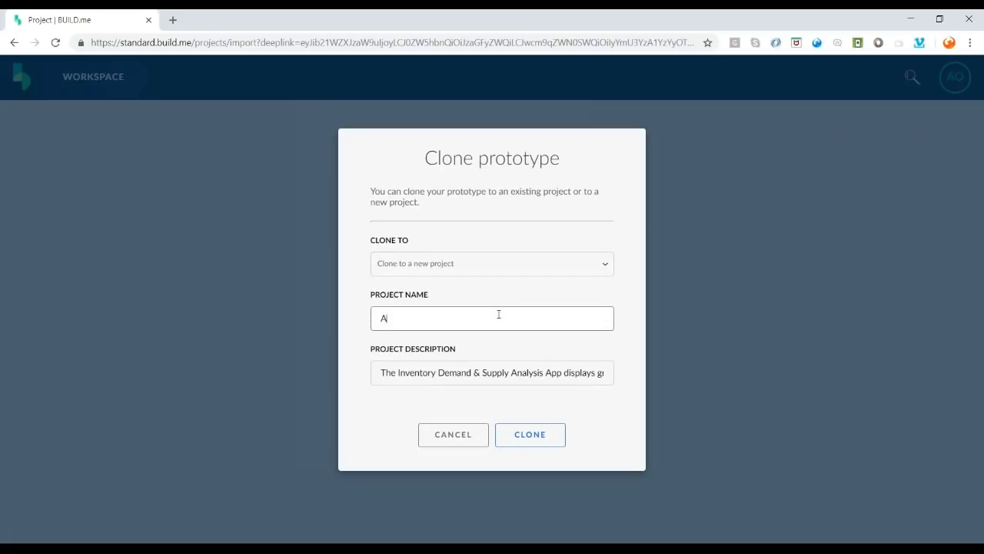
type("nubhav's Invensttory Ss")
key("BackSpace")
type("ystem")
key("Tab")
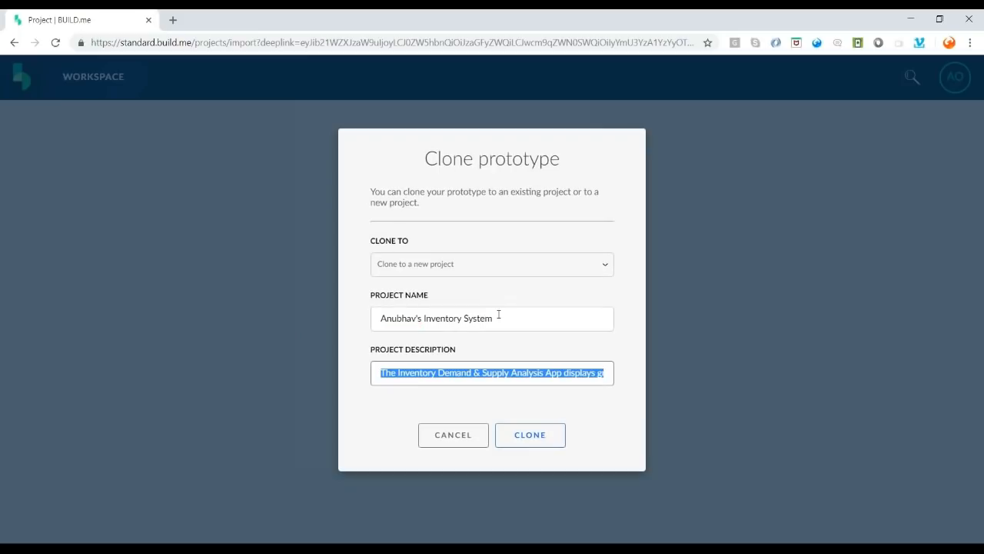
type("www.")
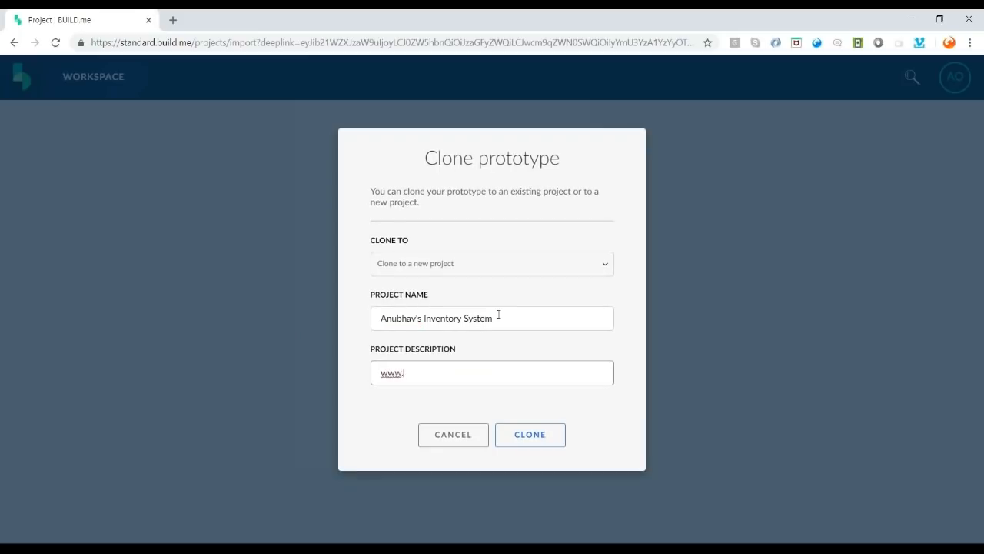
type("onlinefioritrainings.com")
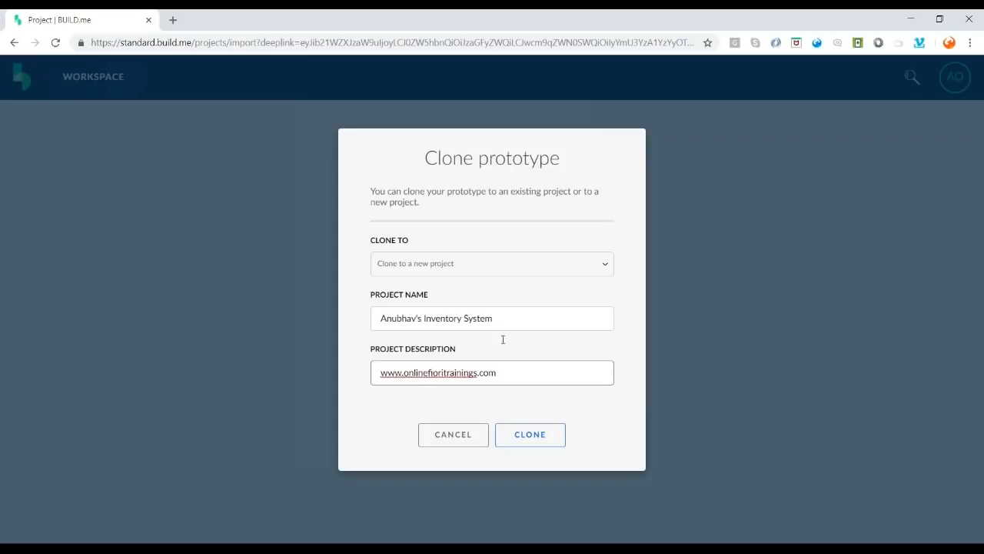
left_click(523, 444)
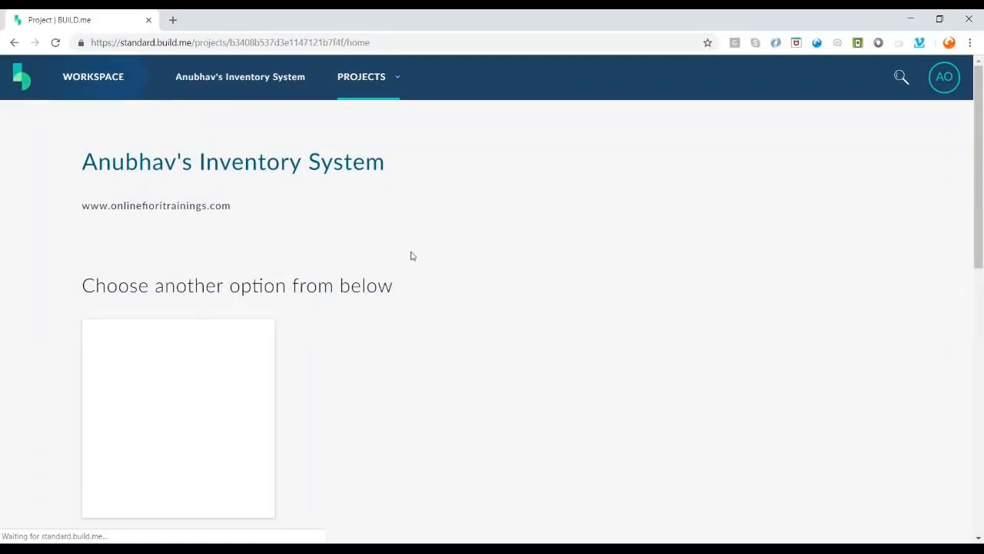
scroll(412, 254, "down", 3)
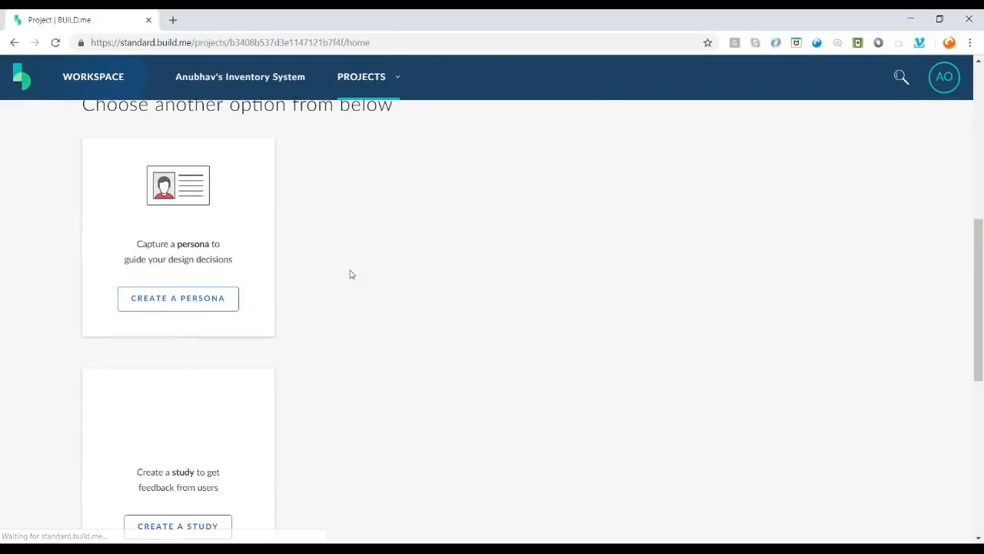
- Open the cloned Inventory Demand & Supply Analysis prototype in the editor and run its preview
scroll(350, 274, "up", 6)
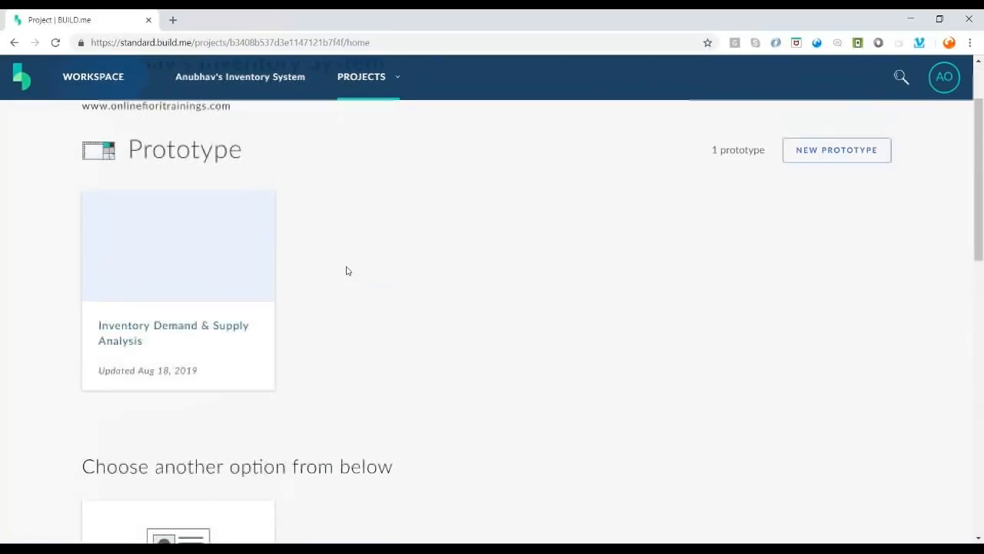
scroll(305, 266, "down", 4)
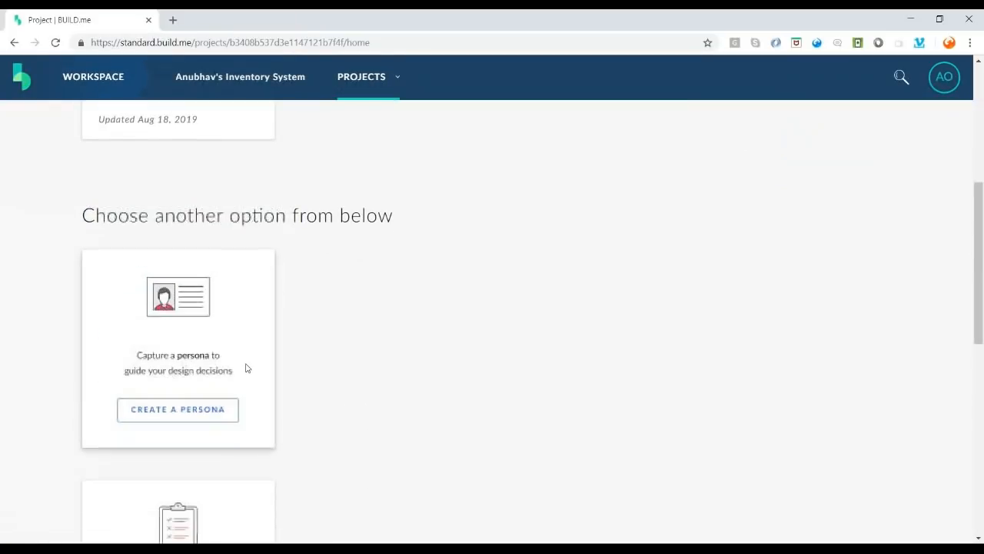
scroll(246, 368, "down", 4)
scroll(214, 398, "down", 3)
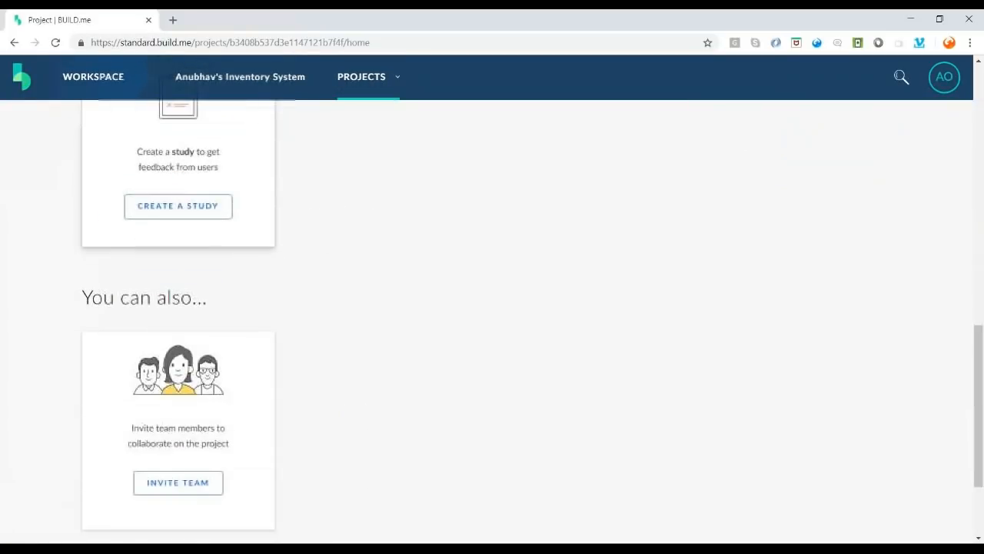
scroll(213, 397, "down", 1)
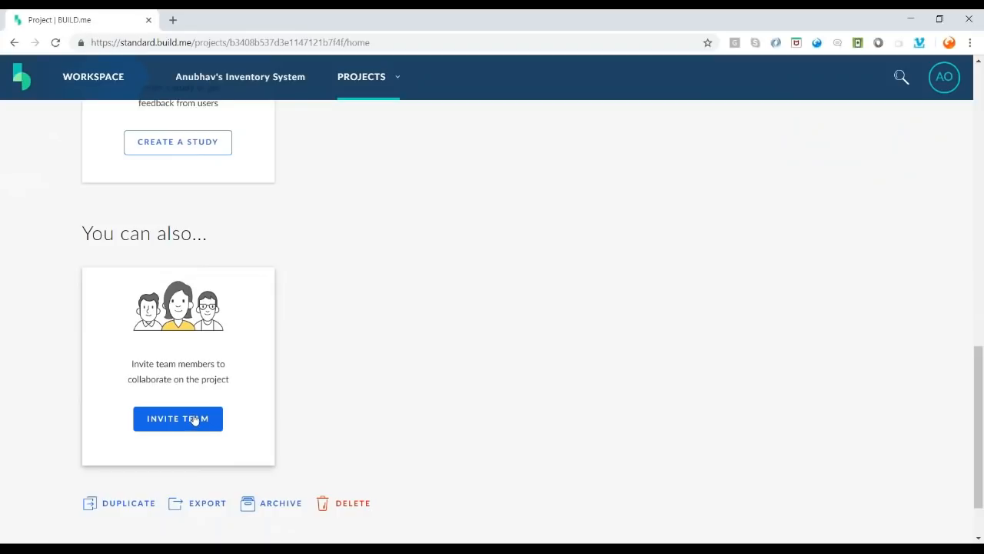
scroll(194, 419, "up", 10)
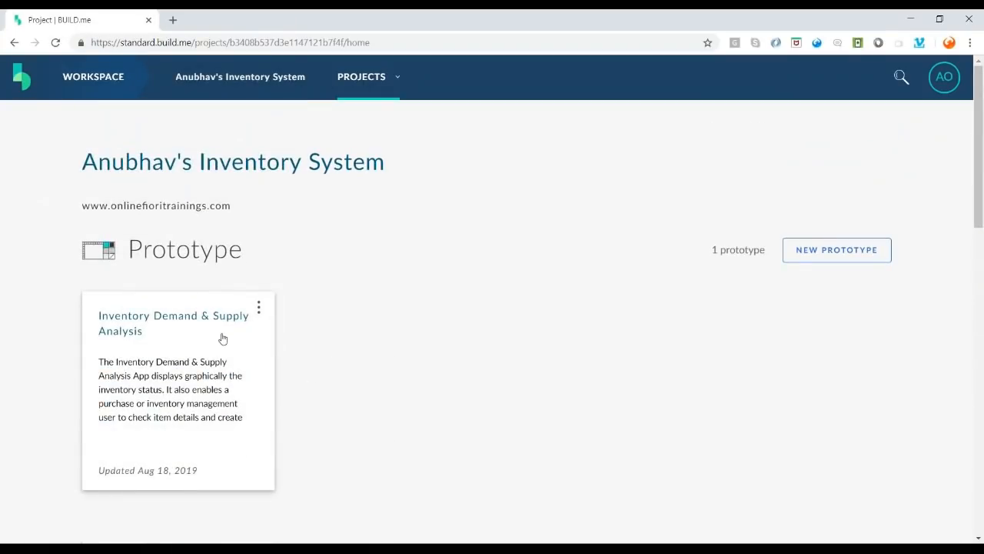
left_click(177, 322)
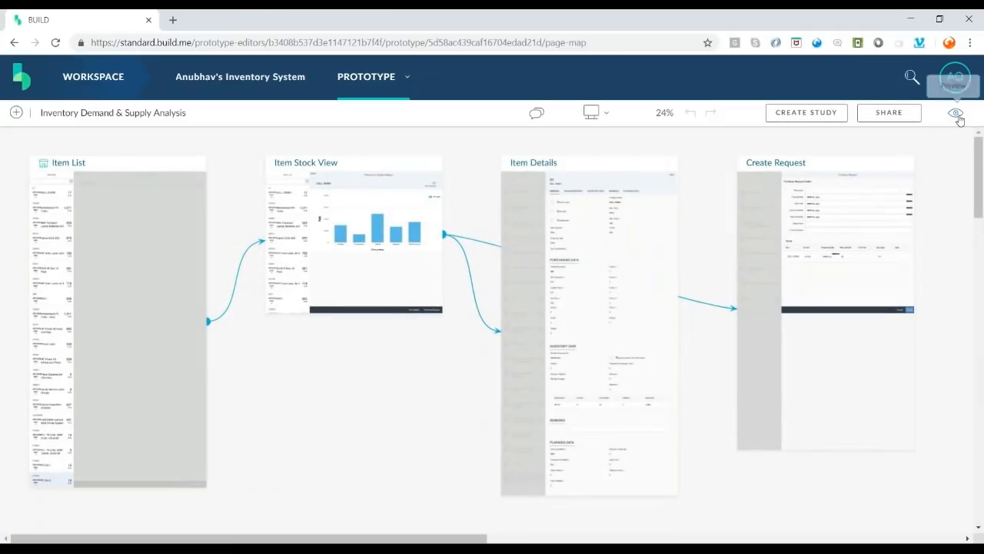
left_click(634, 237)
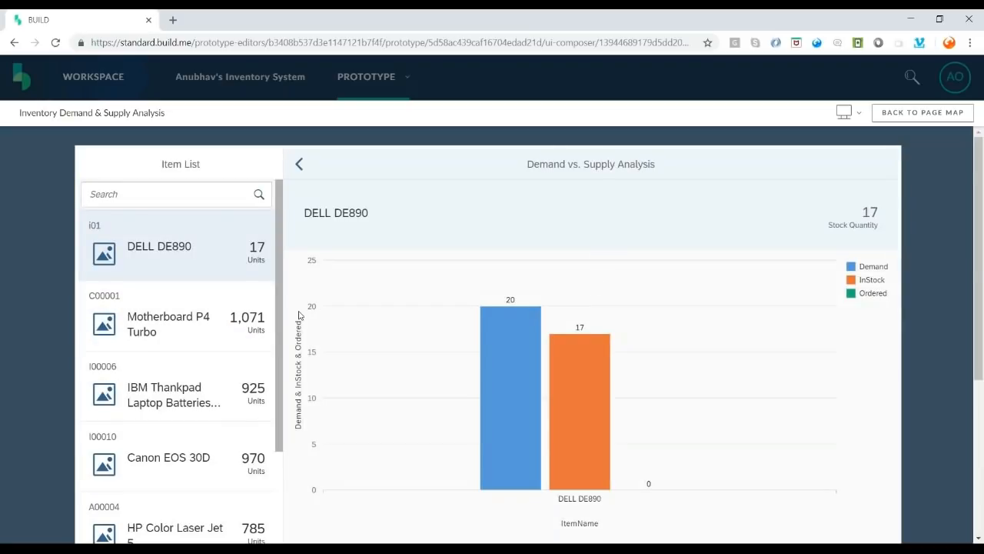
- View demand charts for Motherboard P4 Turbo, IBM Thankpad batteries, Canon EOS 30D, HP Color Laser Jet 5, DVD+R Disc 10-Pack
scroll(193, 322, "down", 2)
left_click(194, 219)
left_click(193, 265)
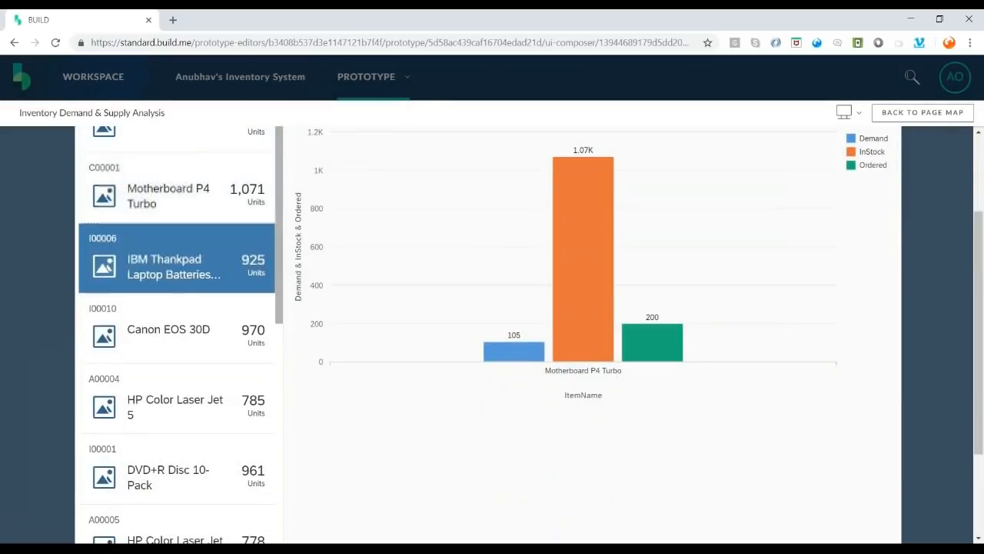
left_click(193, 336)
left_click(193, 401)
scroll(195, 389, "down", 2)
left_click(197, 373)
left_click(196, 303)
scroll(195, 299, "up", 2)
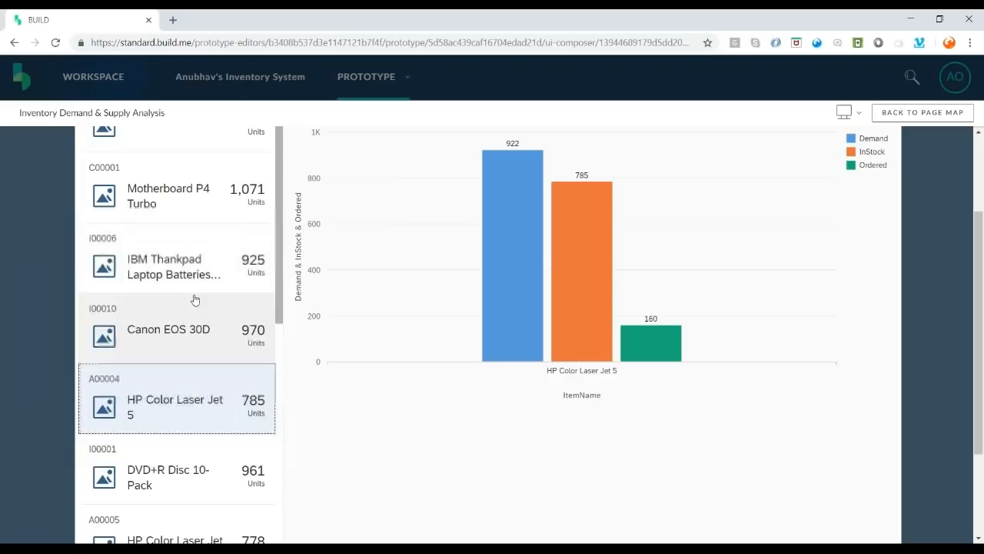
left_click(195, 300)
left_click(198, 275)
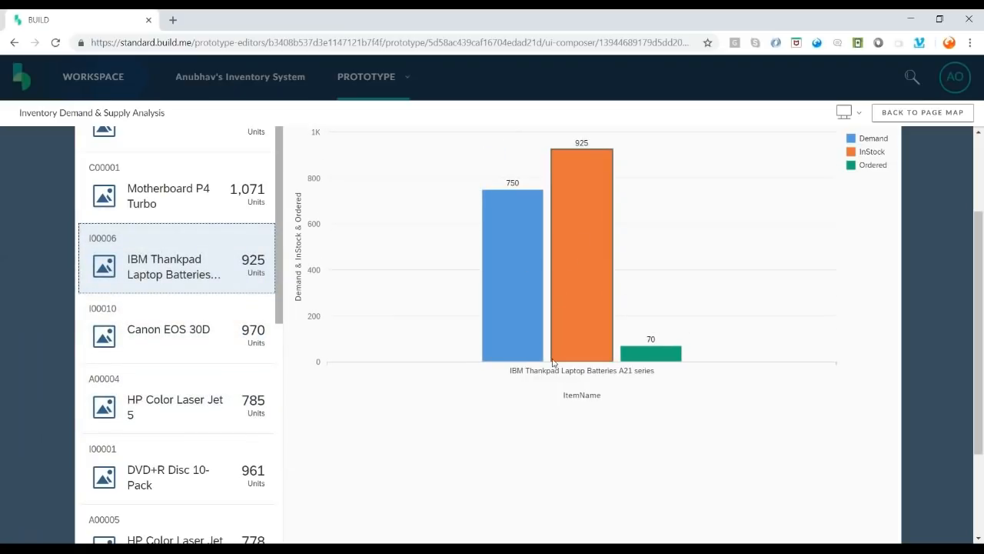
scroll(140, 354, "up", 2)
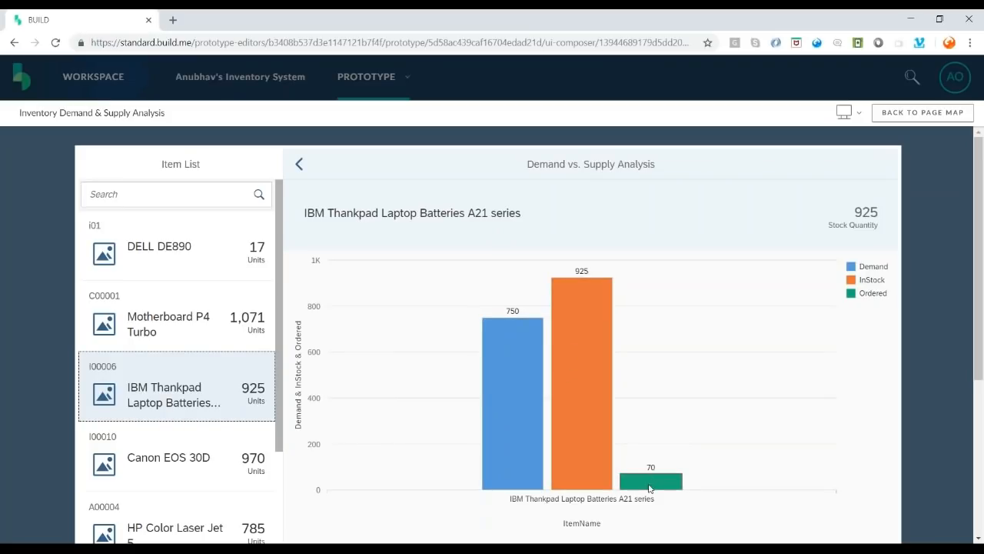
- Revisit Motherboard P4 Turbo and DVD+R Disc 10-Pack charts, checking the DVD+R Demand value
left_click(176, 328)
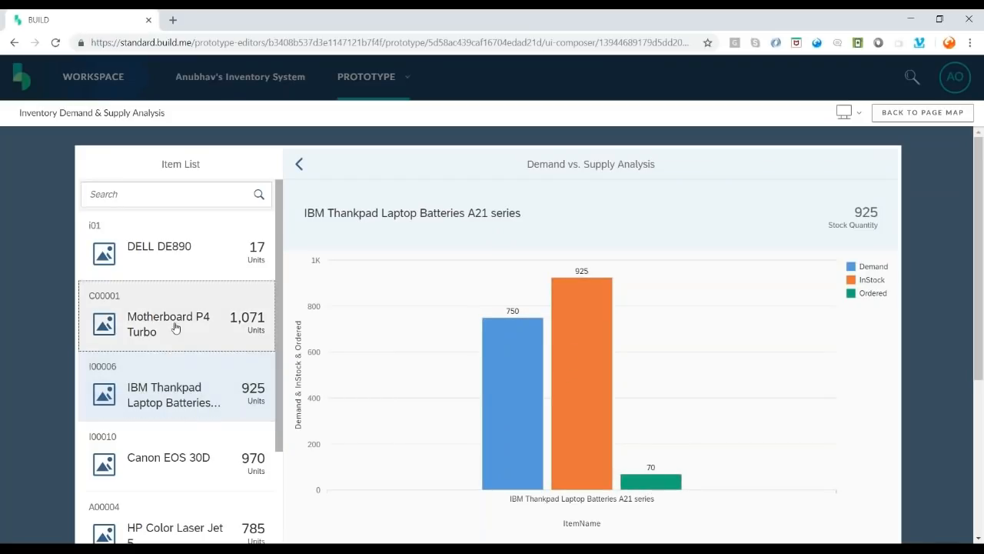
scroll(187, 406, "down", 3)
left_click(187, 405)
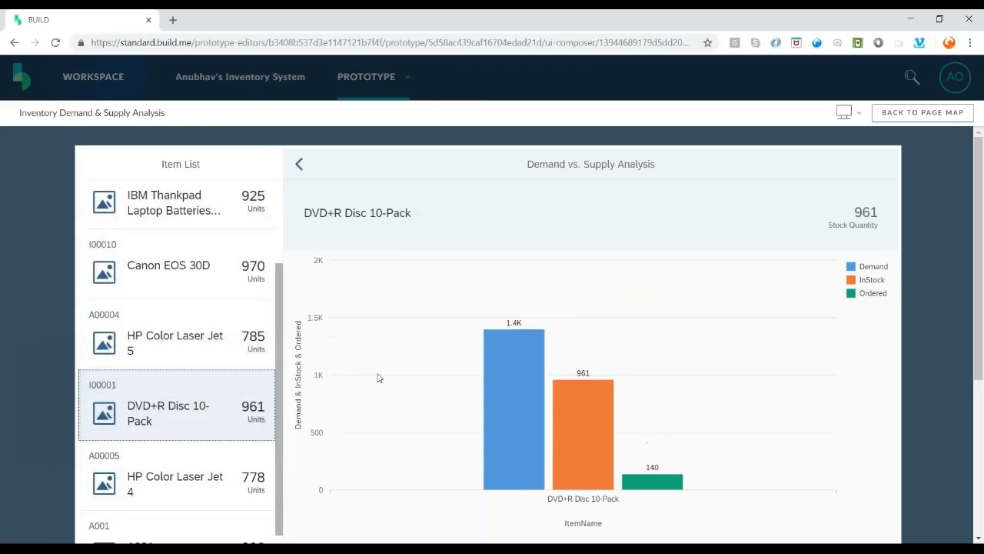
scroll(380, 377, "down", 2)
left_click(506, 325)
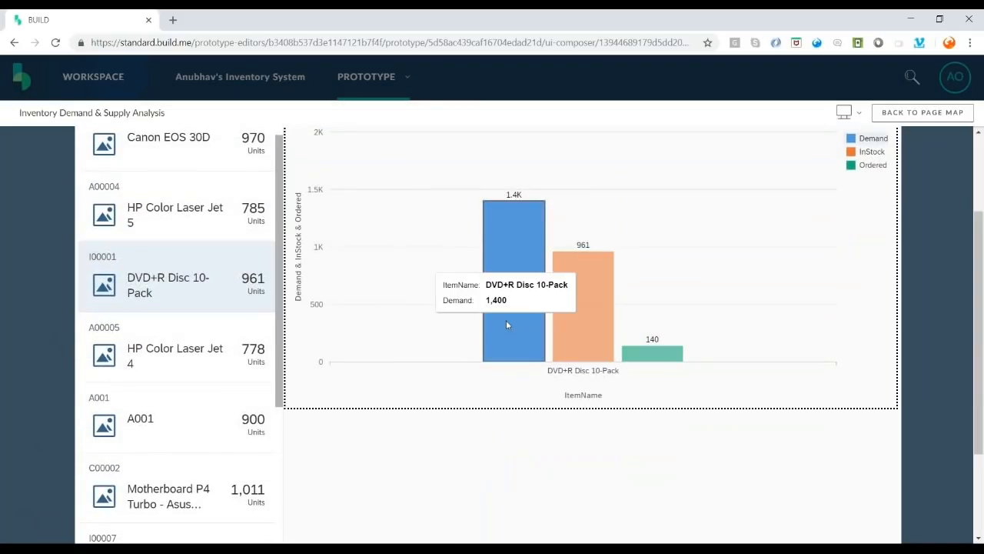
mouse_move(604, 330)
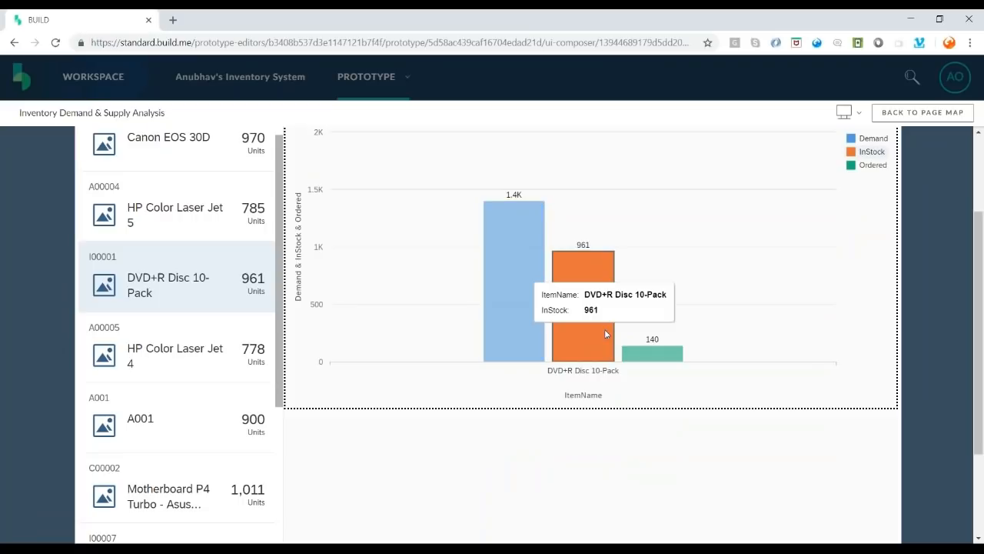
scroll(636, 454, "up", 2)
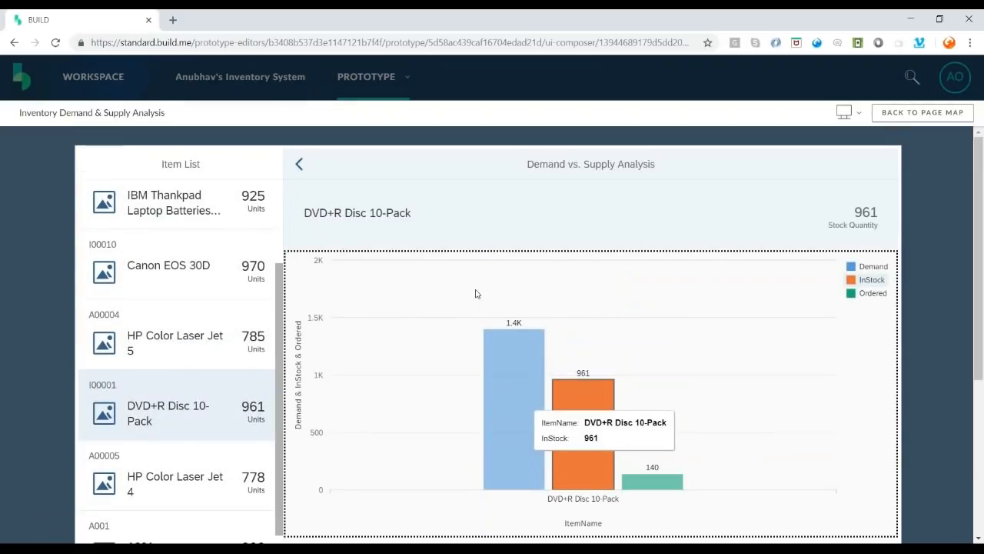
scroll(454, 281, "down", 4)
scroll(354, 211, "up", 4)
- Step back through the previously viewed items in the preview
left_click(300, 166)
left_click(300, 165)
left_click(300, 164)
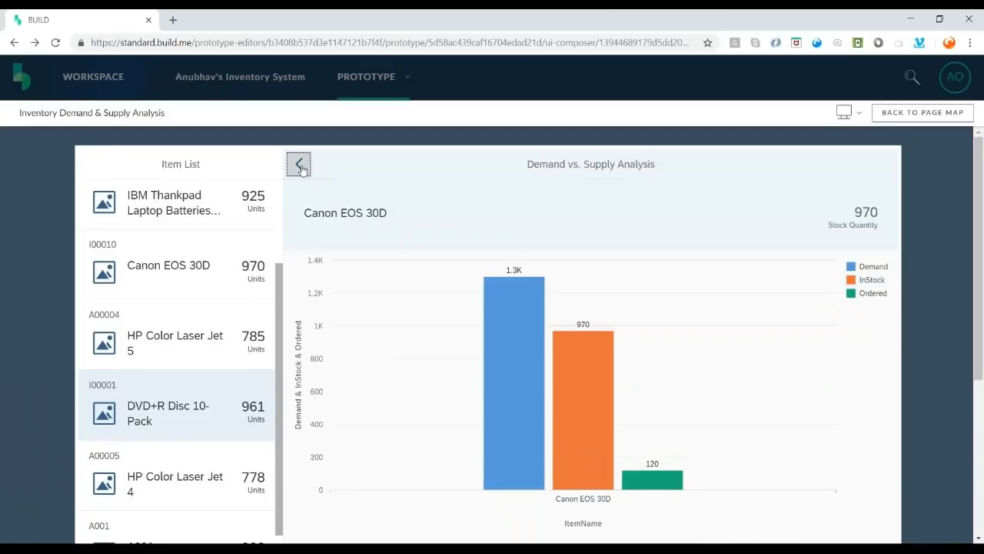
left_click(300, 165)
scroll(301, 169, "down", 1)
left_click(302, 145)
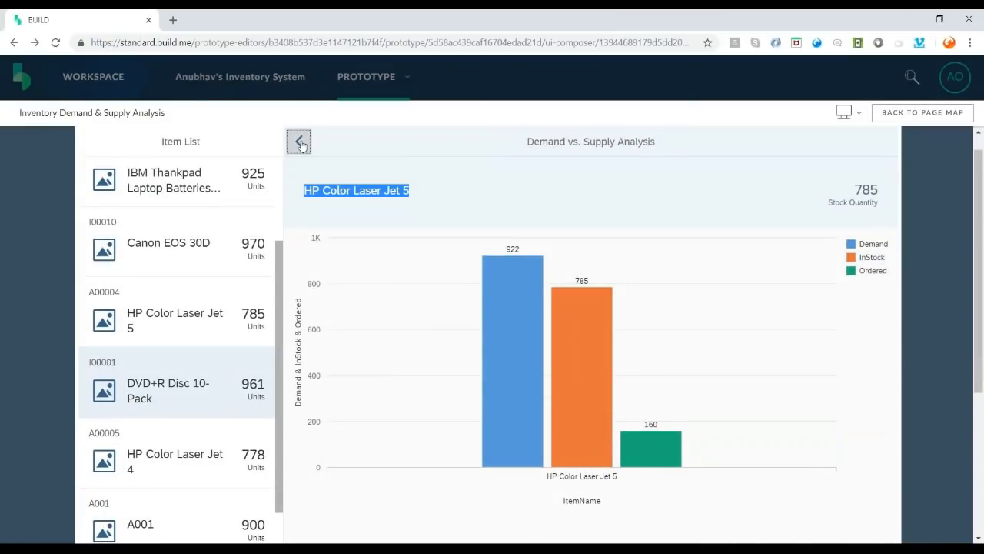
scroll(231, 346, "down", 12)
- Show item P10001's chart and browse its details' purchasing and inventory data
left_click(226, 360)
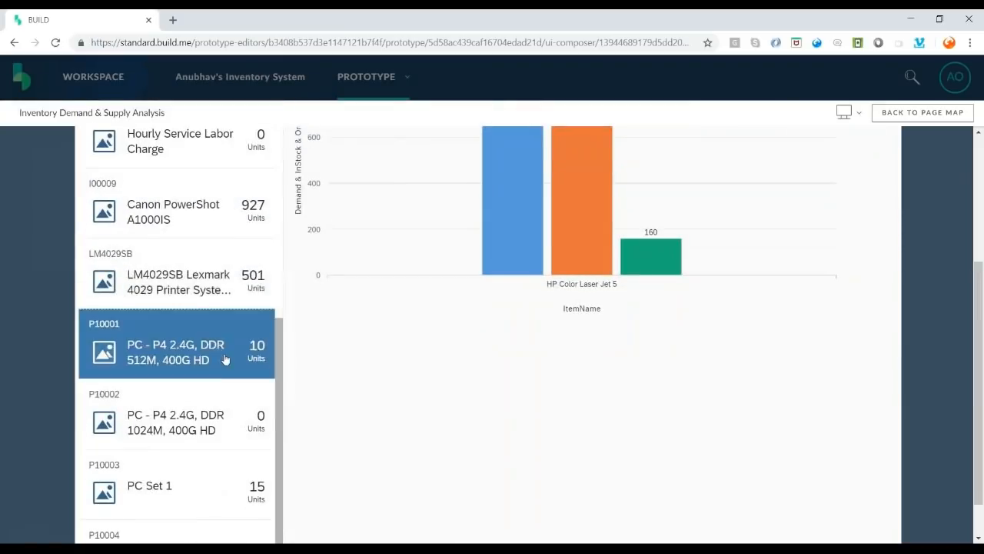
scroll(389, 370, "down", 2)
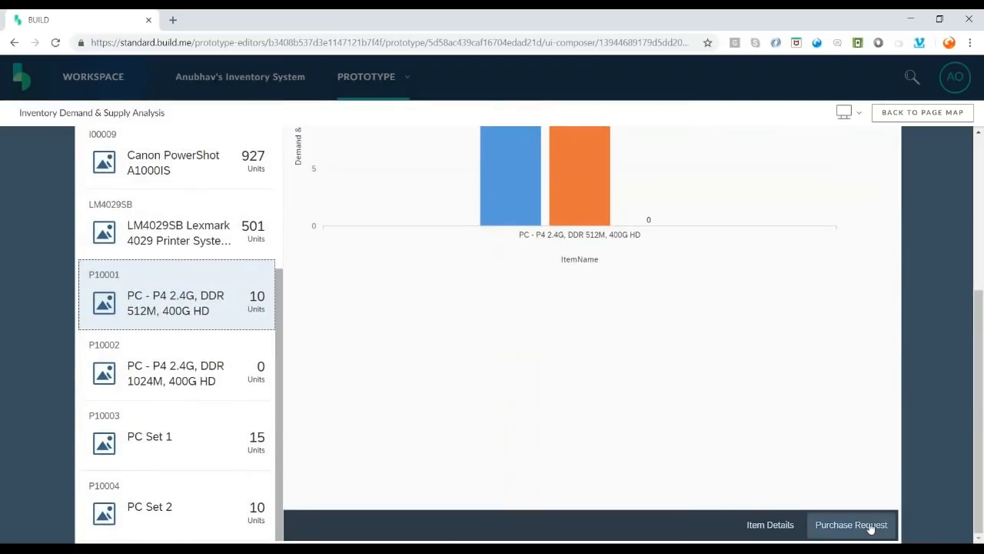
left_click(770, 526)
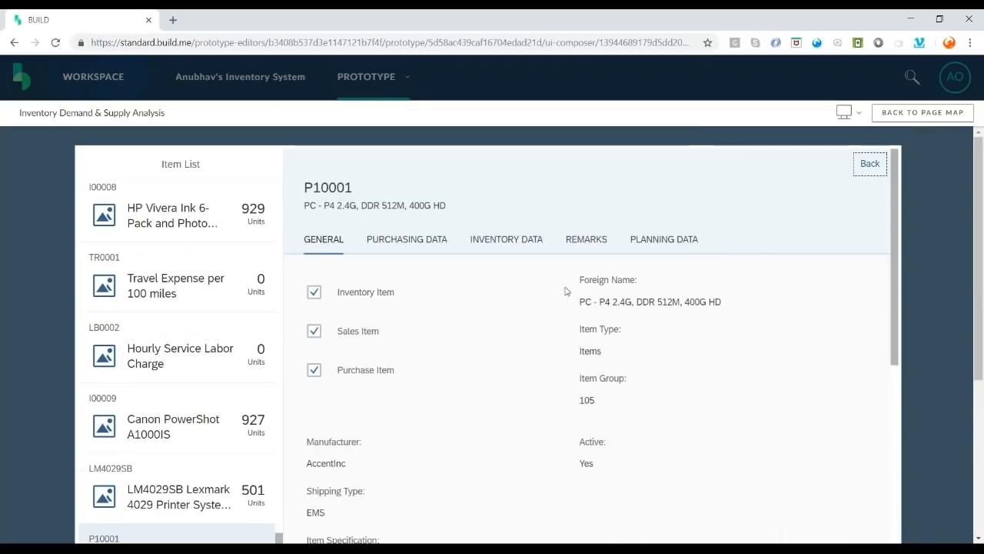
left_click(405, 242)
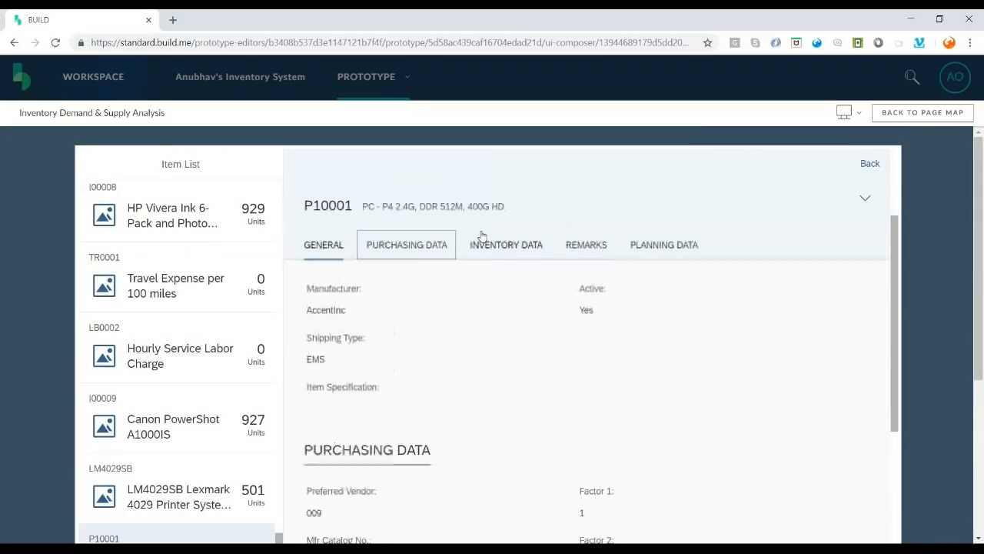
scroll(504, 242, "up", 5)
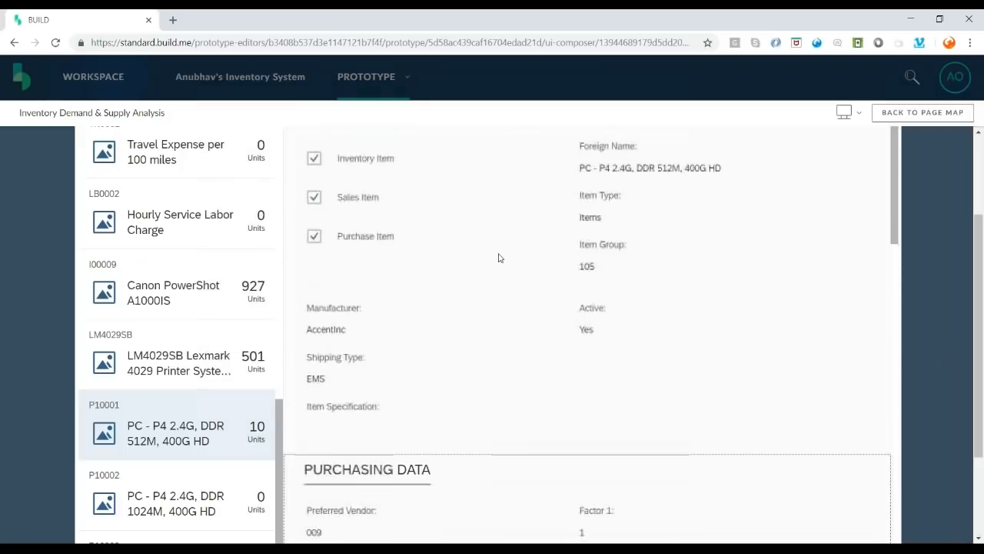
scroll(527, 270, "up", 2)
left_click(520, 244)
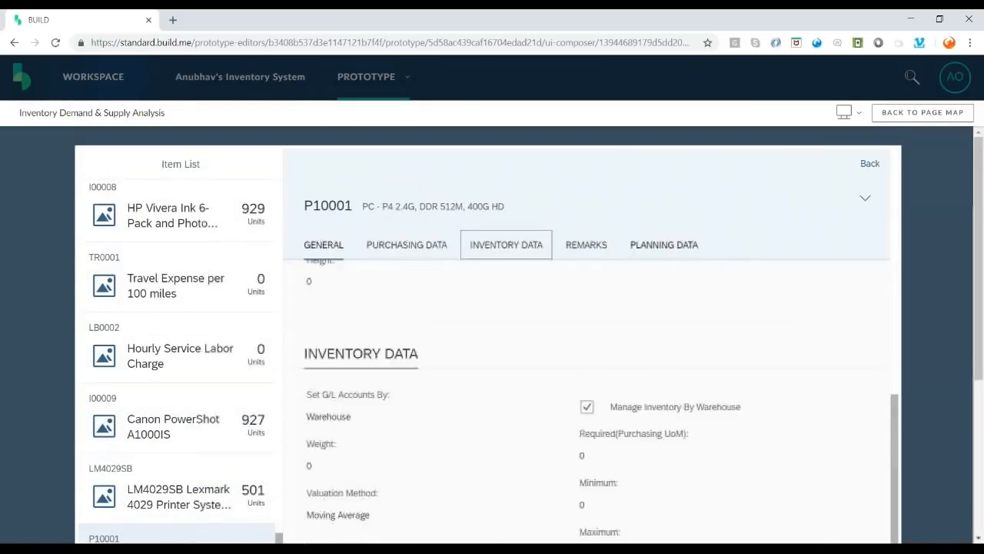
- Show item P10002's chart and start a purchase request for it
scroll(906, 427, "down", 6)
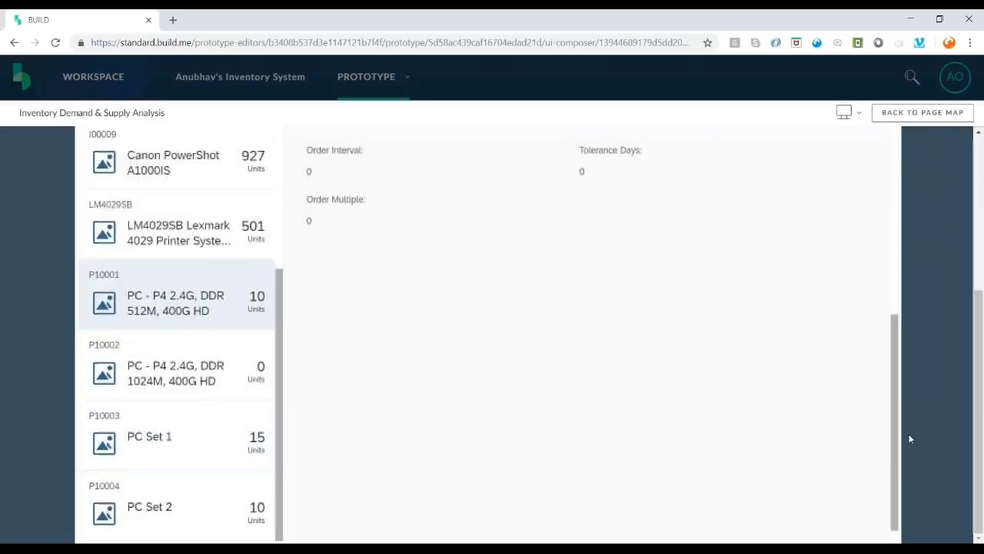
left_click(190, 358)
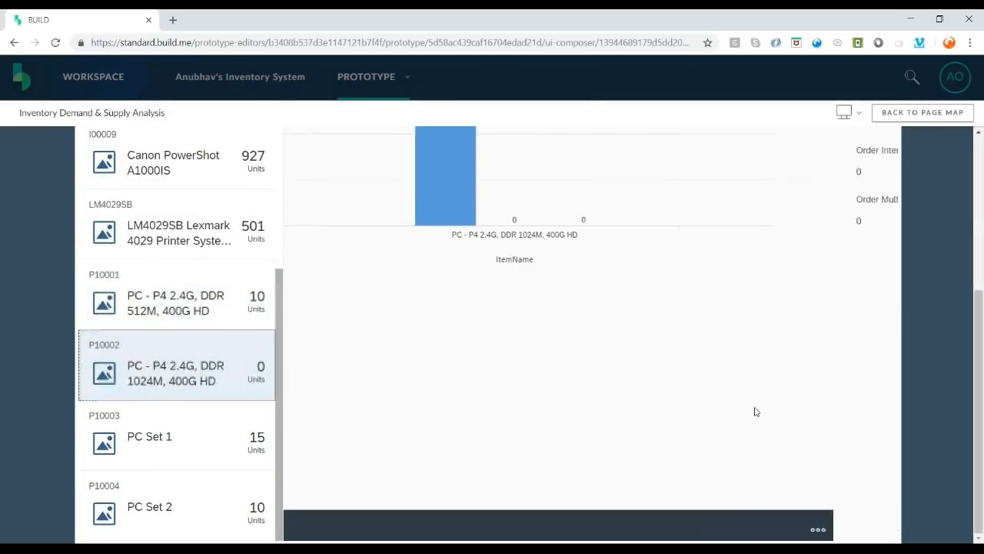
left_click(879, 528)
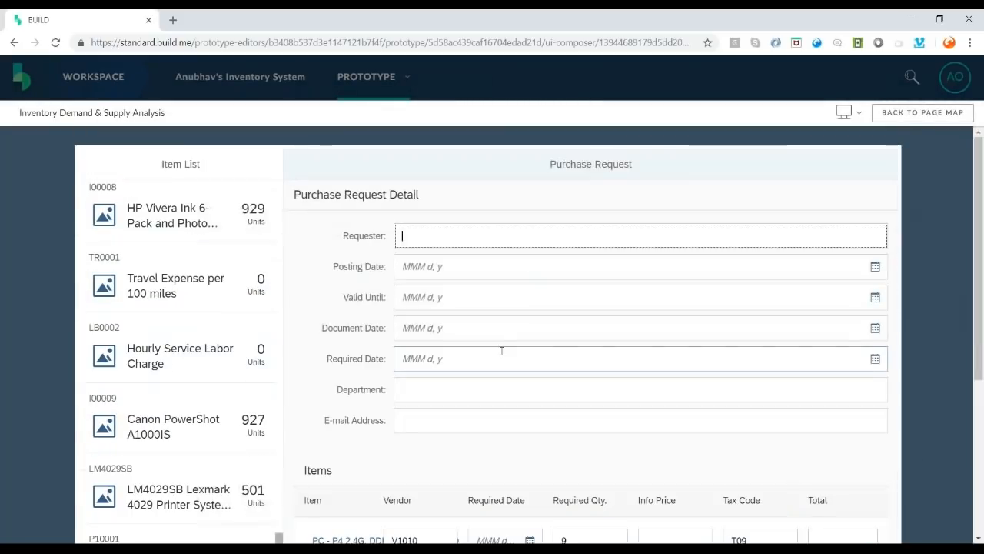
- Step through the requester, posting, valid-until and document date fields, then review the Items table
left_click(432, 236)
left_click(423, 267)
left_click(427, 297)
left_click(431, 327)
scroll(435, 353, "down", 3)
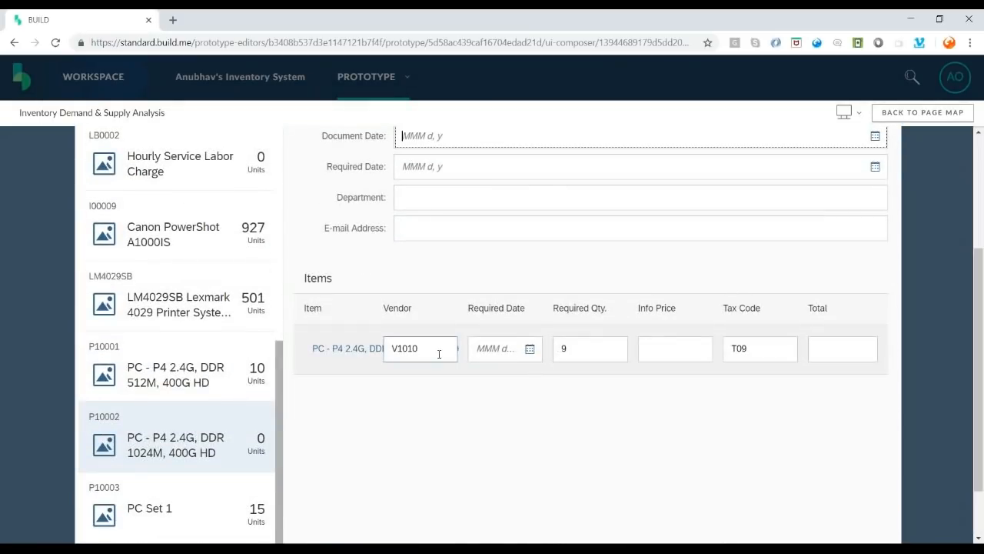
scroll(477, 297, "up", 3)
scroll(459, 330, "down", 3)
scroll(527, 355, "up", 3)
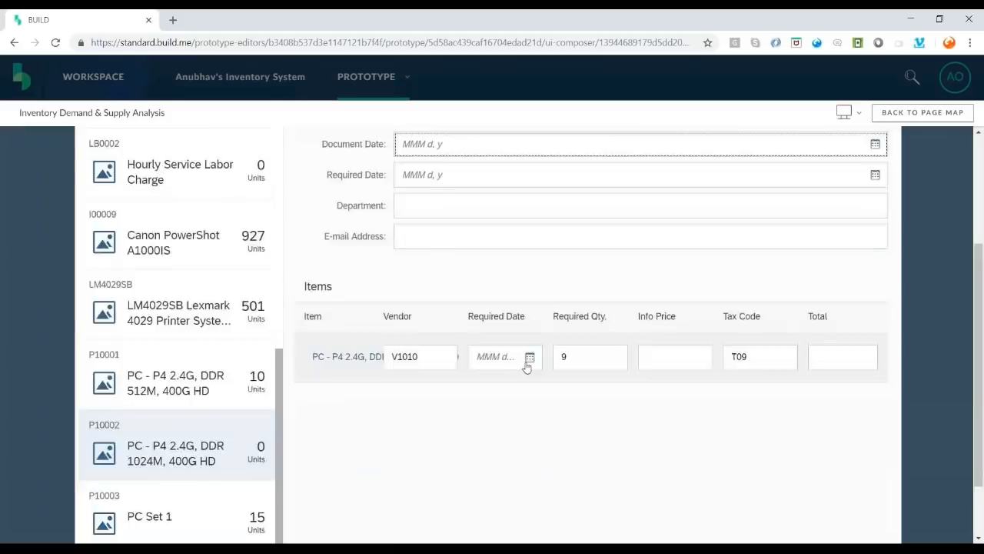
- Display the demand-versus-supply chart for Travel Expense per 100 miles
left_click(235, 291)
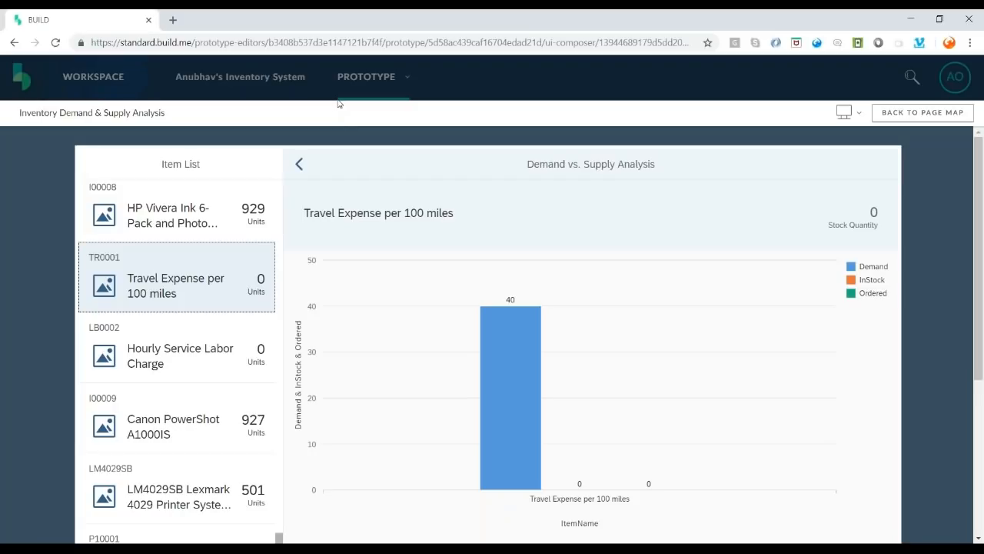
left_click(711, 540)
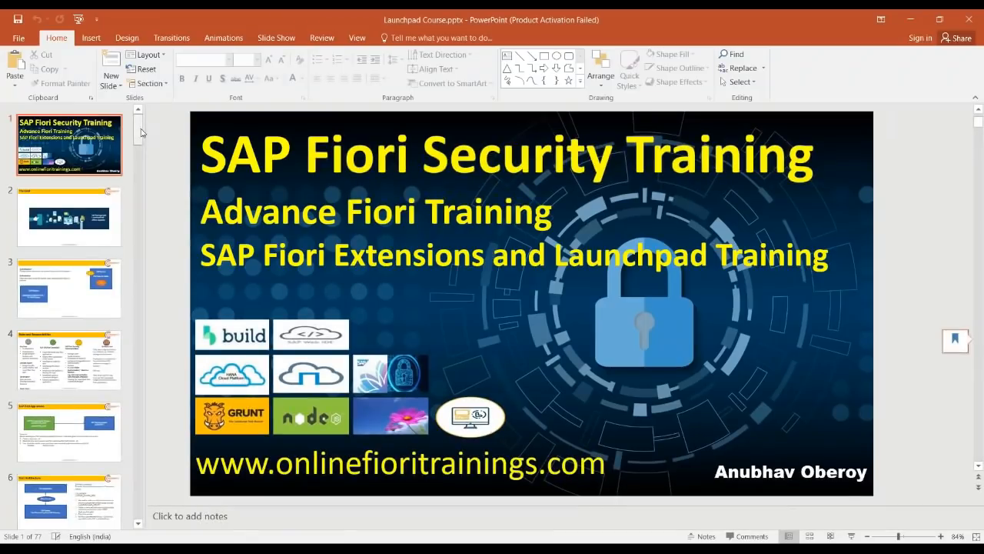
left_click_drag(139, 128, 143, 397)
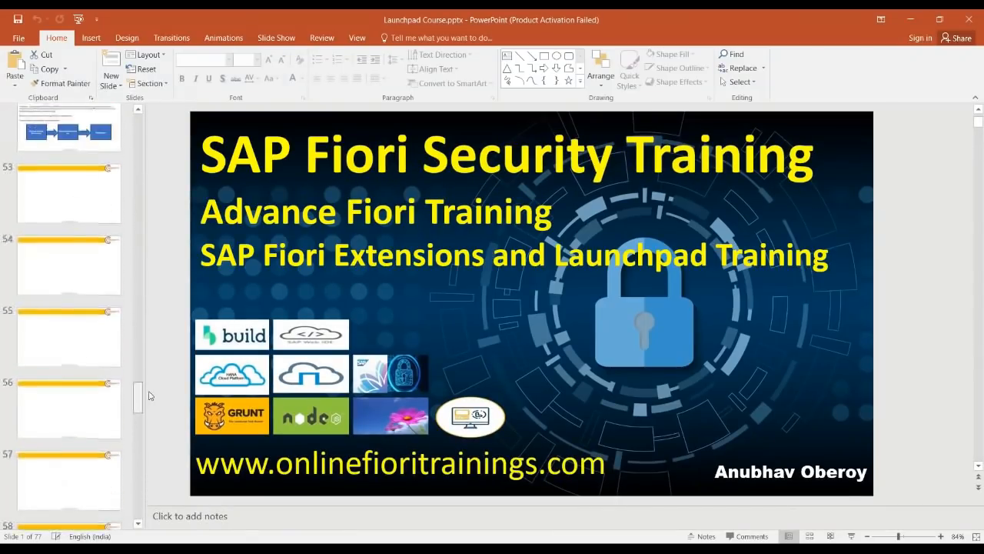
- Select slide 53 and draw a text box across its empty body
left_click(93, 292)
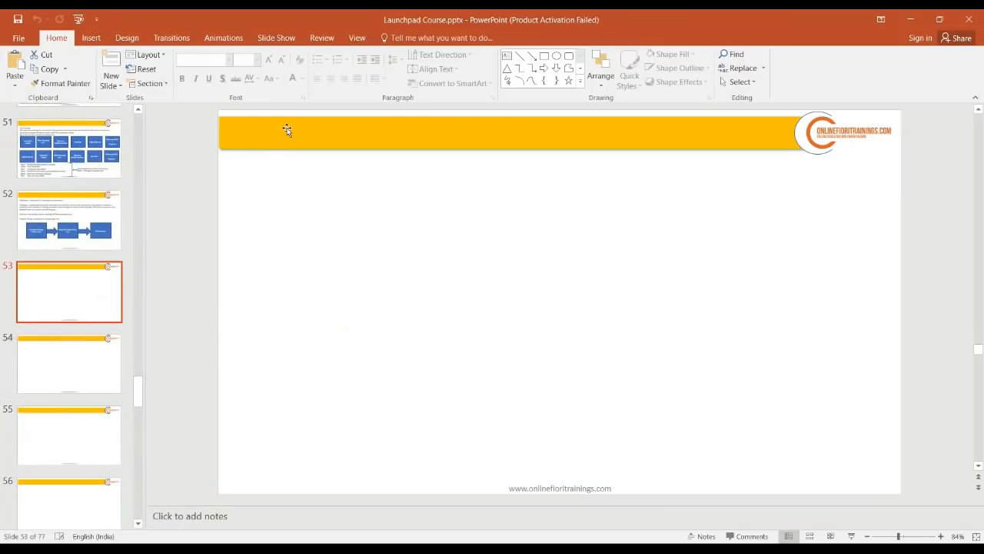
left_click(507, 56)
mouse_move(226, 157)
left_mouse_down()
mouse_move(833, 433)
mouse_move(874, 465)
left_mouse_up()
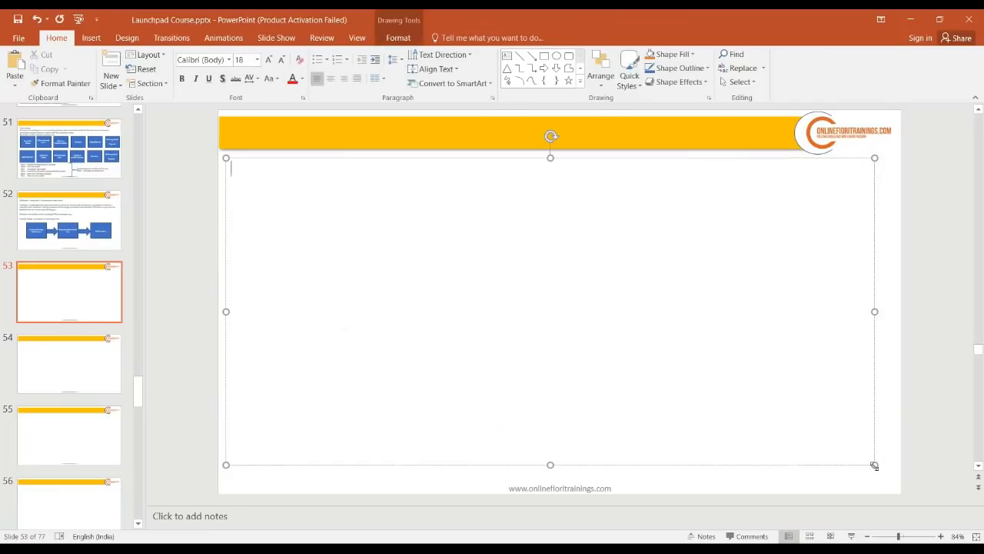
- Enter the title 'Import a project from Build tool to SAP WebIDE Full stack'
left_click(512, 133)
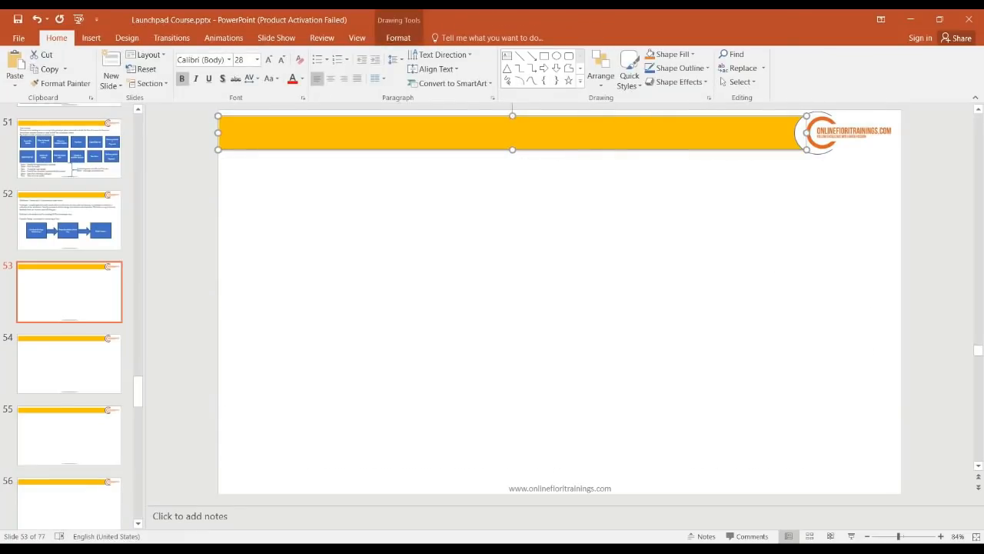
type("Impor")
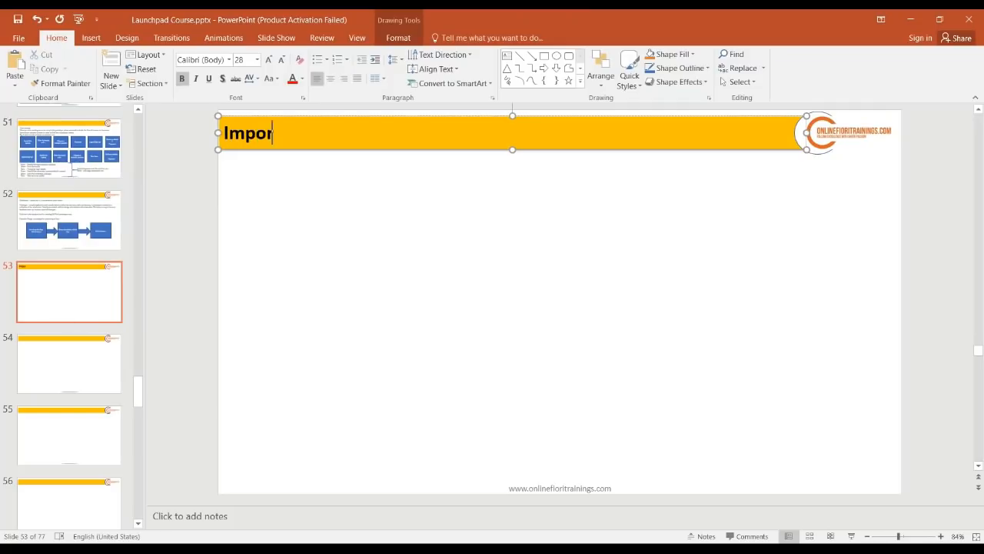
type("t an")
type("project fro")
type("m ")
type("SAP")
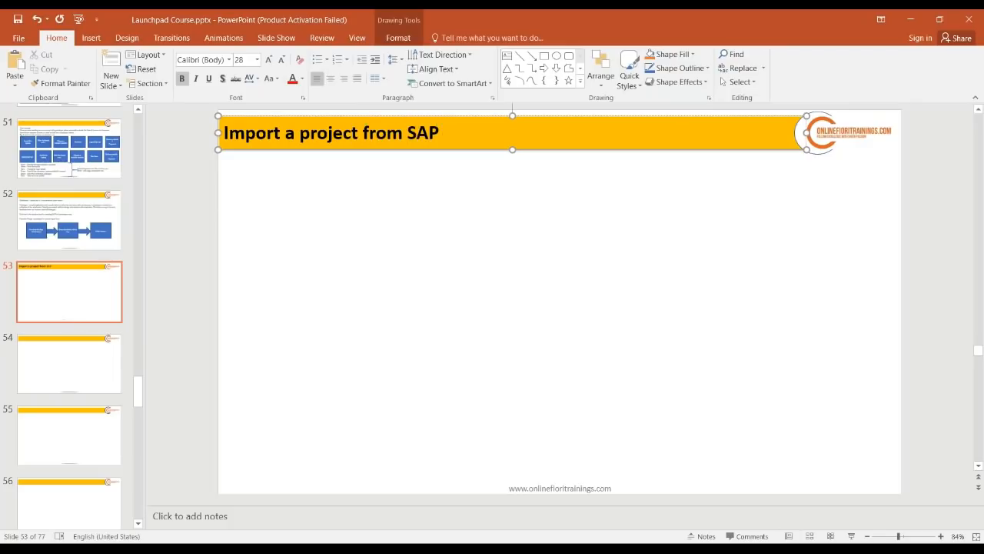
key("BackSpace")
key("BackSpace")
key("BackSpace")
key("BackSpace")
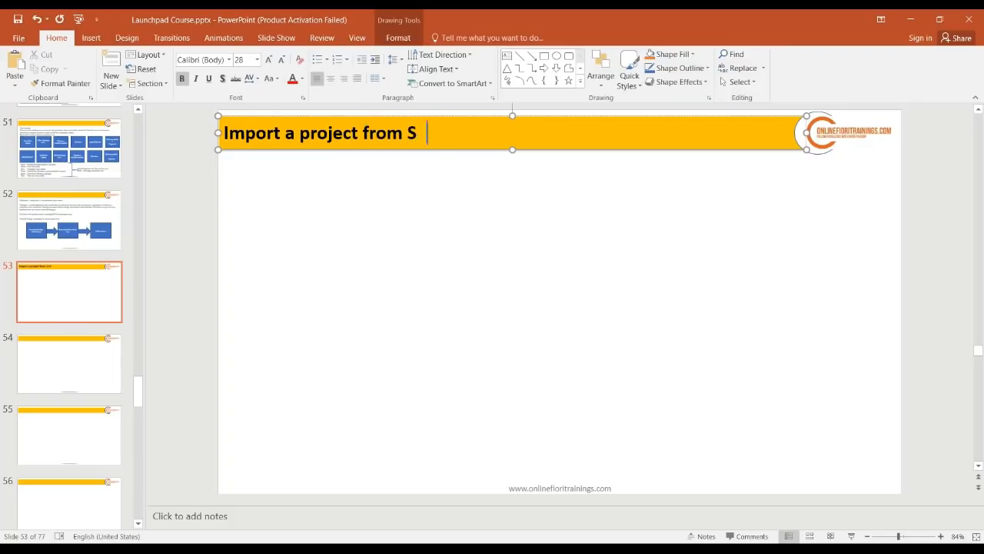
type("Build tool to SAP W")
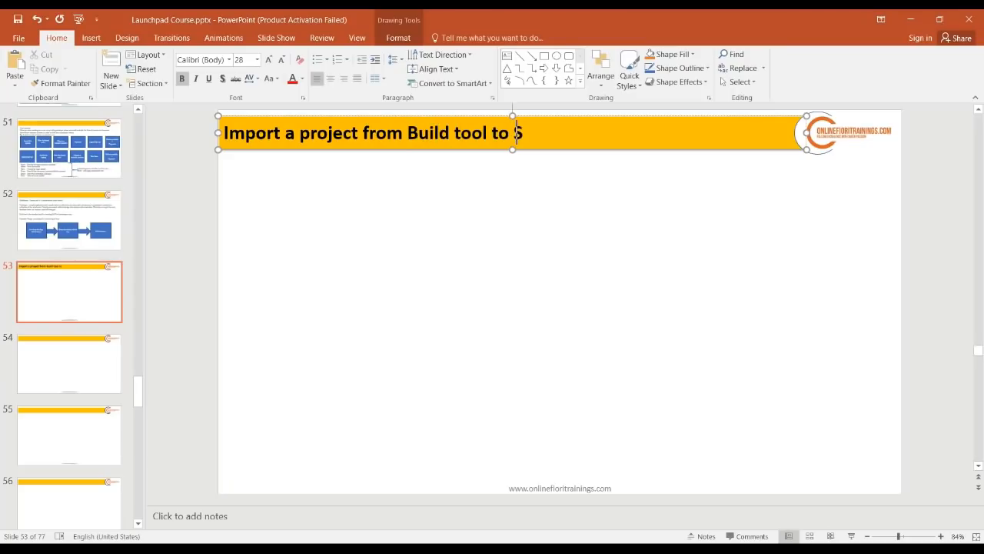
type("ebIDE F")
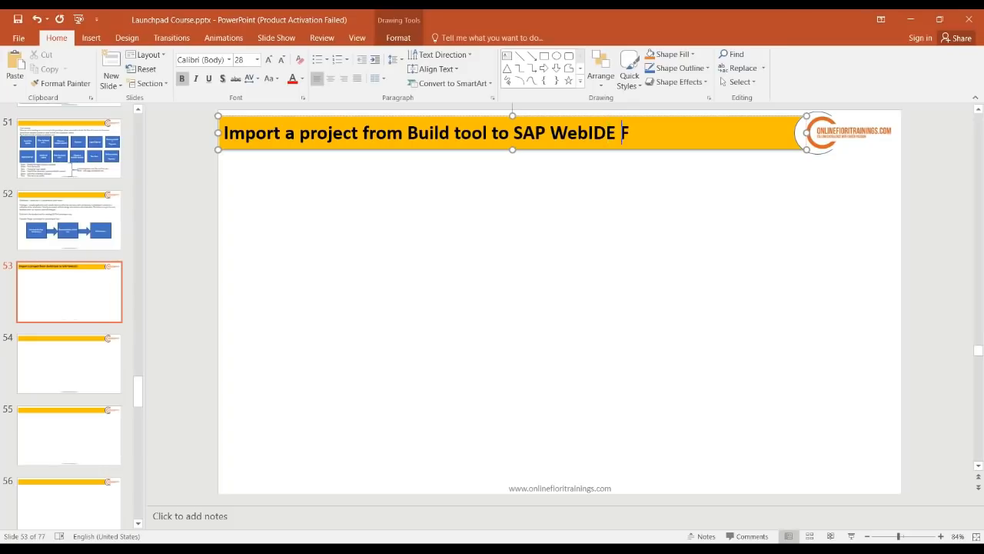
type("ull stack")
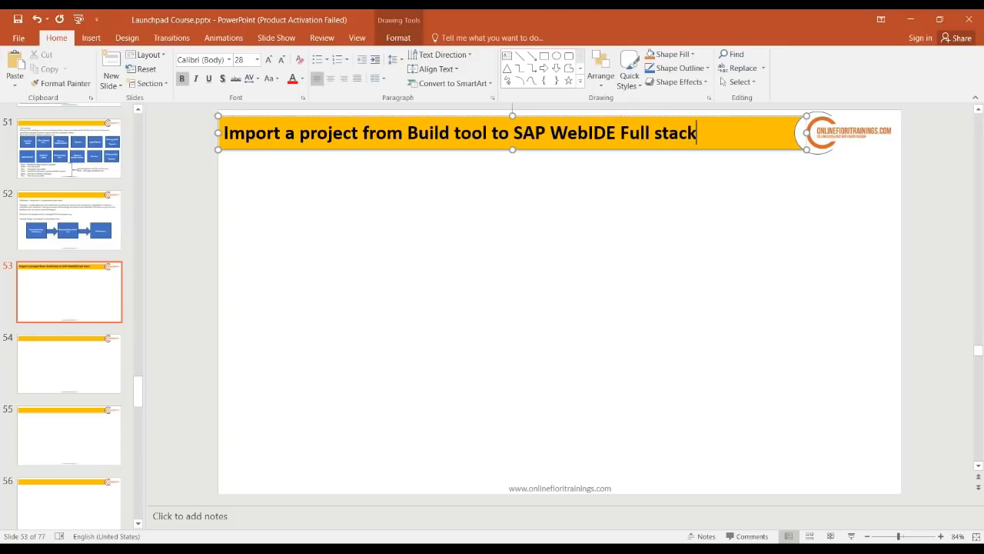
left_click(573, 232)
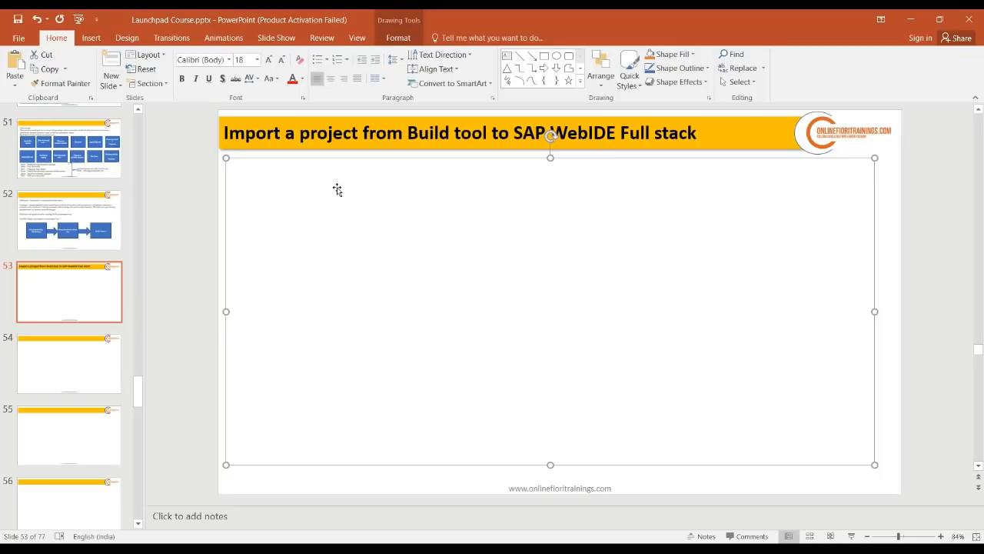
- Write step 1 about the handshake connection between the Web IDE and the build tool
type("1. Setup a")
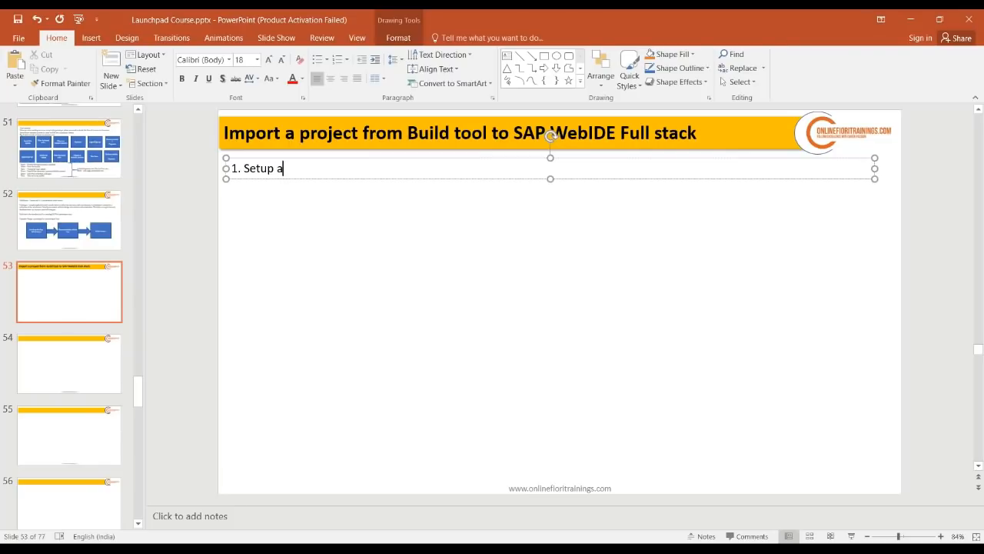
type("ke connectio")
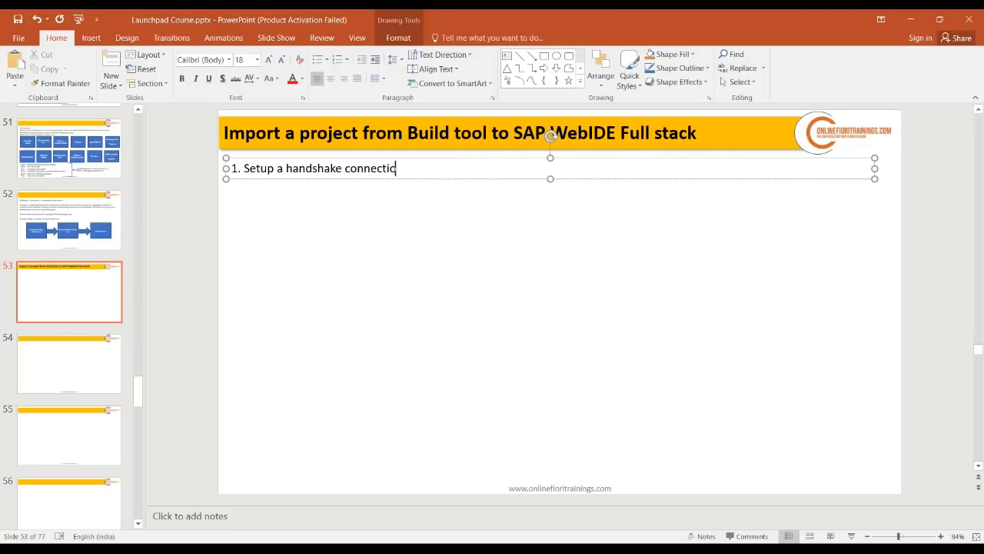
type("n between the Web")
type("and bt")
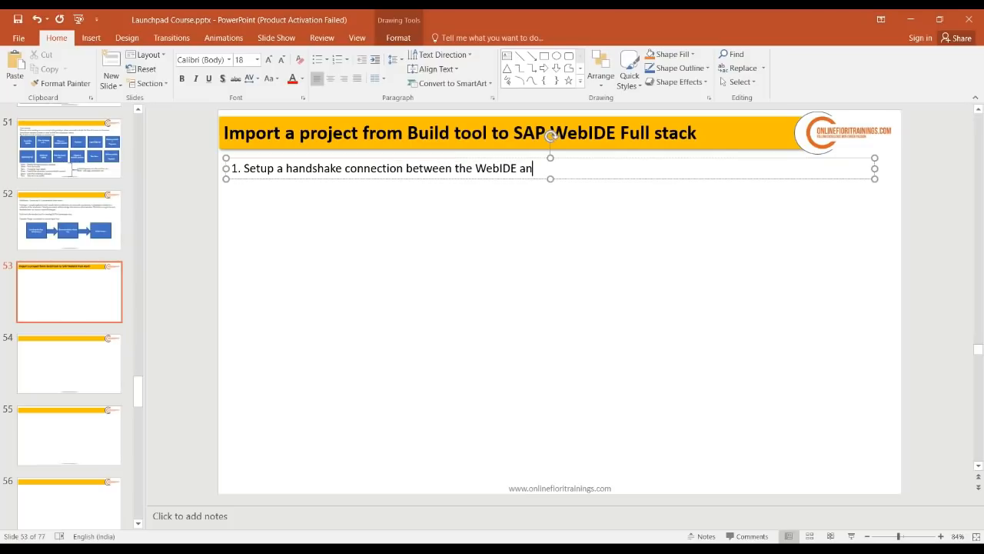
key("BackSpace")
key("BackSpace")
type("the build tool")
key("Return")
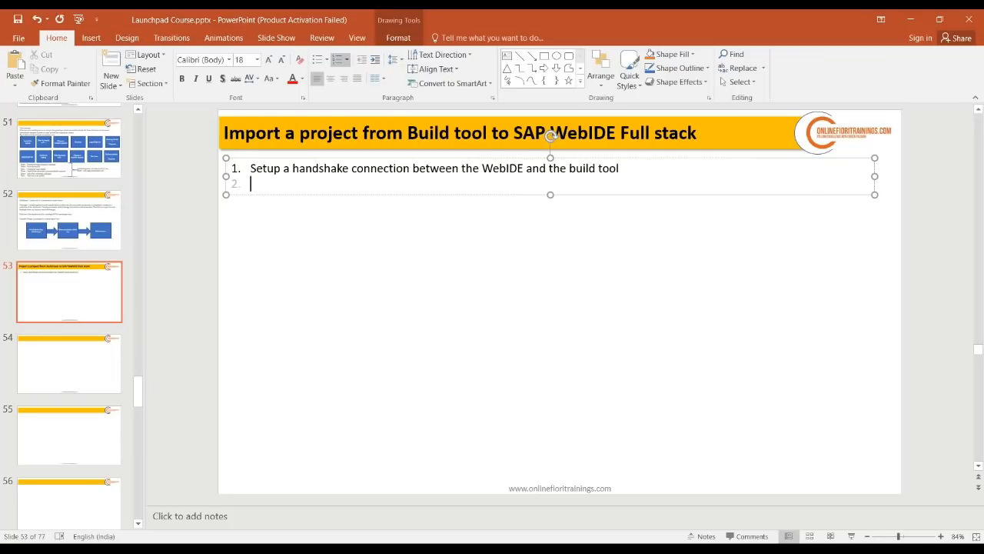
- Write step 2 'Enable the build feature at SAP Cloud platform and at WebIDE level'
type("Enable ")
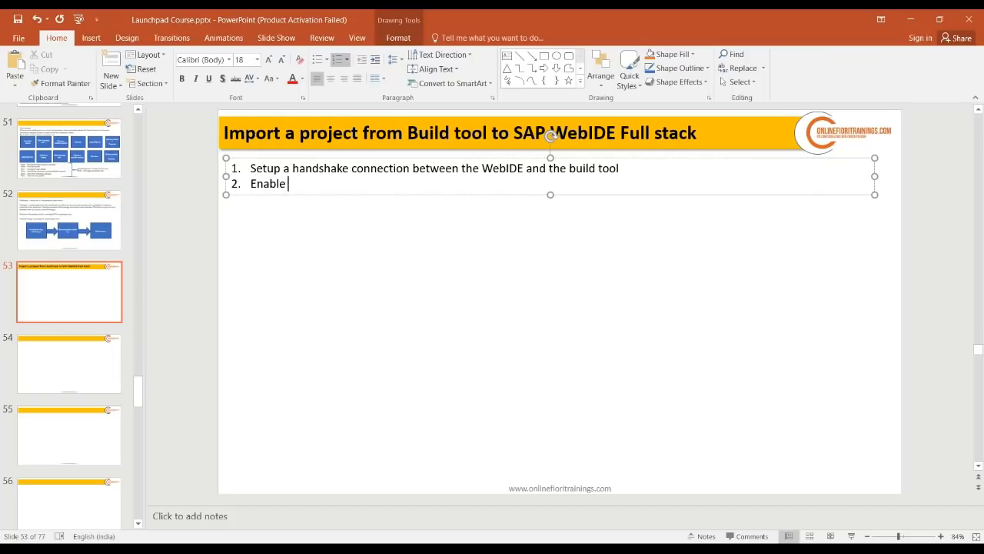
type("the build feature ")
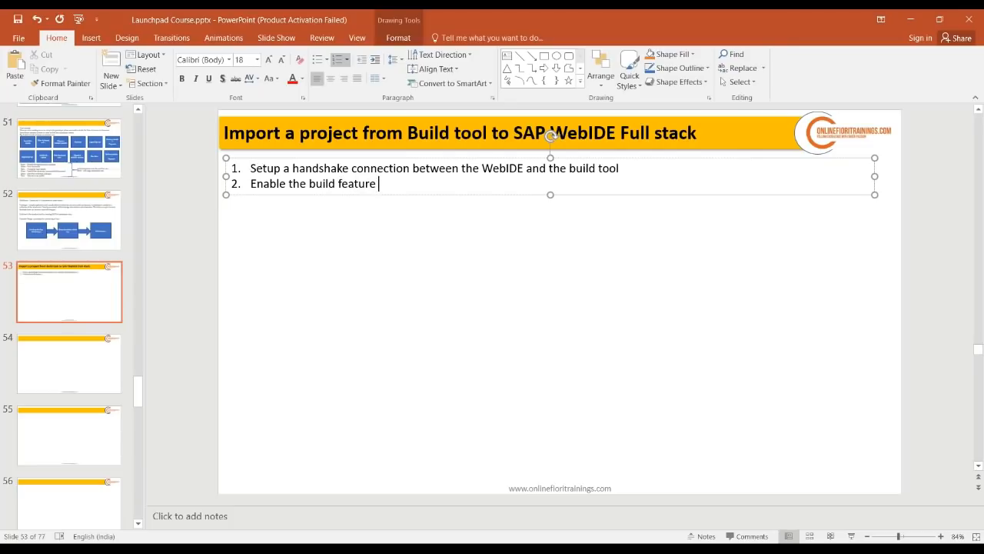
type("at sap")
key("BackSpace")
key("BackSpace")
key("BackSpace")
key("BackSpace")
type("S")
key("BackSpace")
type("SAP")
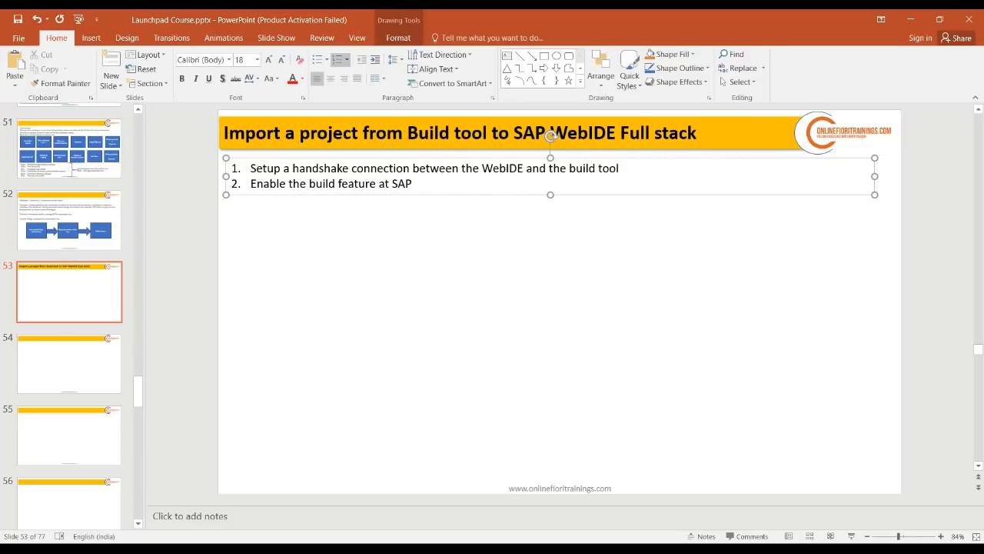
type(" Cloud pla")
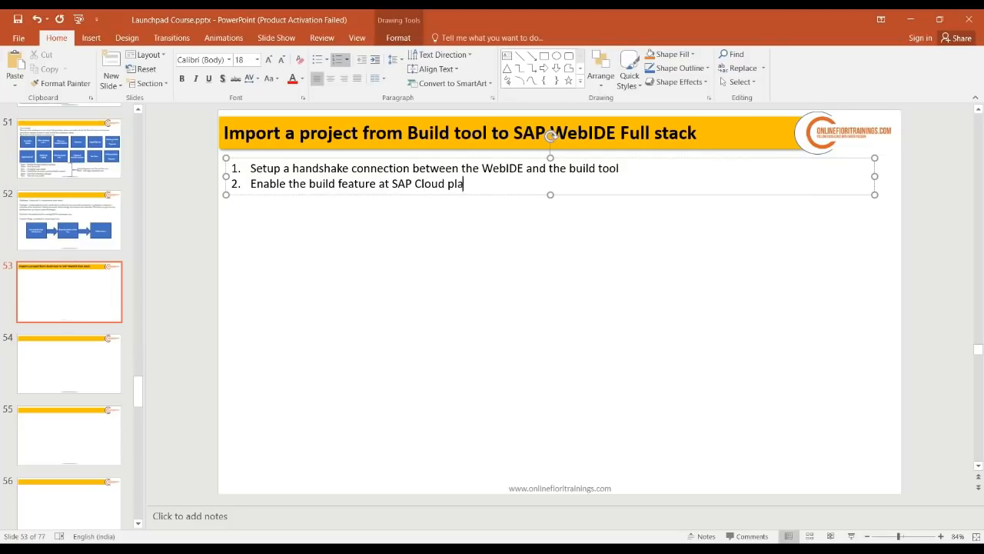
type("tform and at WebIDE level")
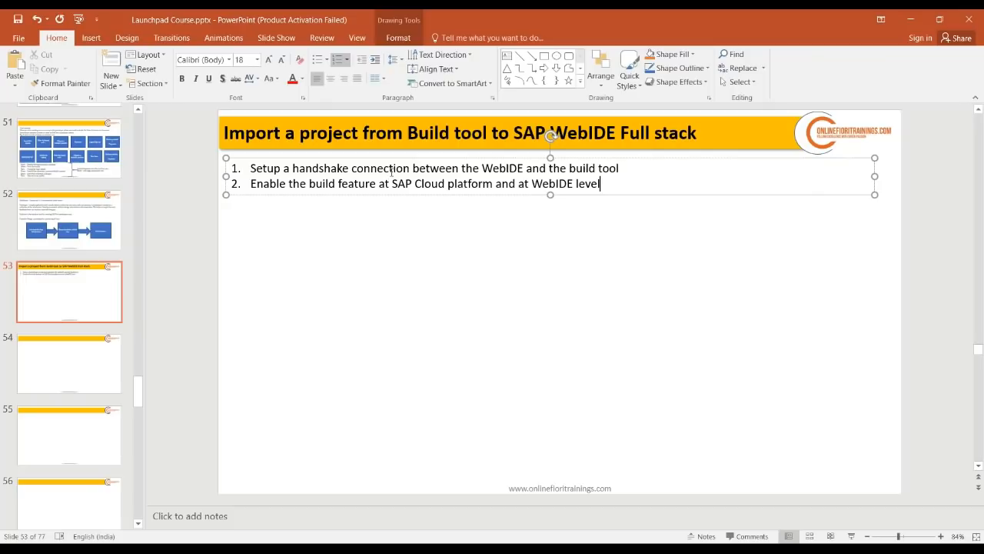
left_click(277, 546)
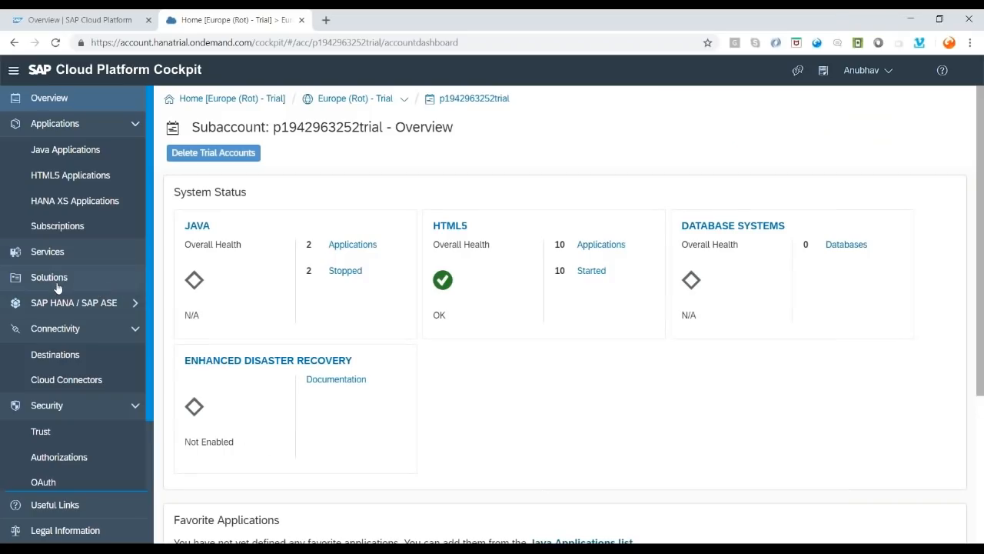
- Inspect the BUILD_Production destination's URL, proxy type and authentication, then return to PowerPoint
left_click(71, 356)
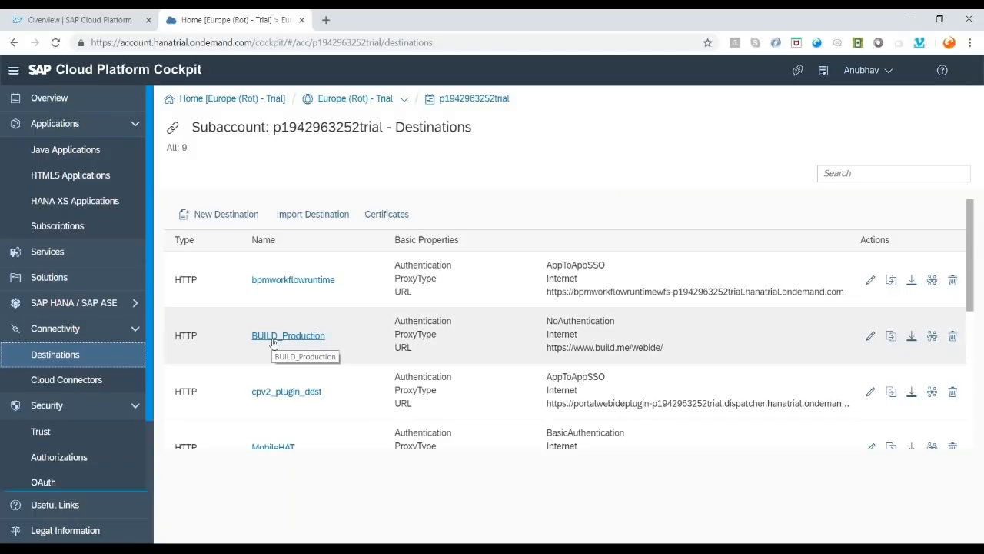
left_click(273, 338)
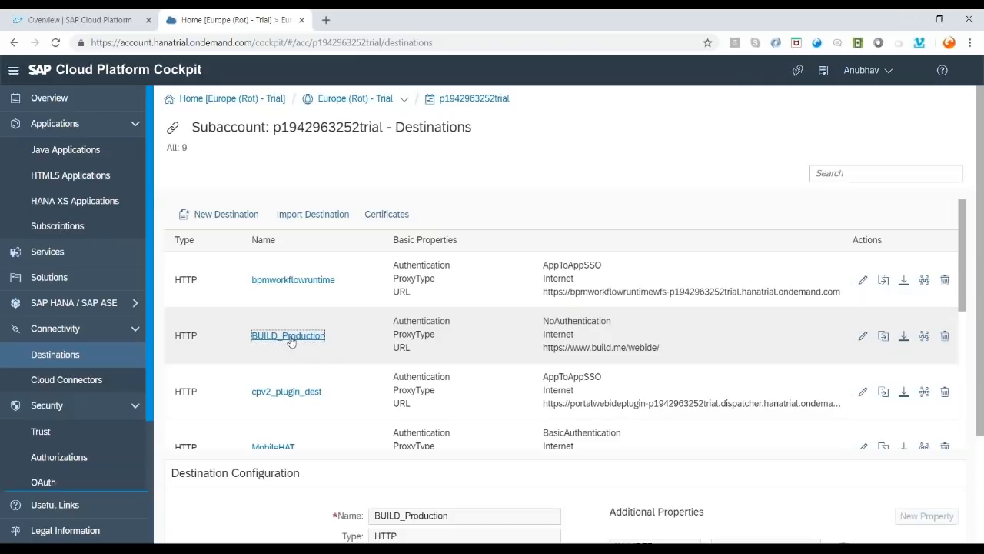
scroll(361, 384, "down", 3)
scroll(318, 369, "up", 5)
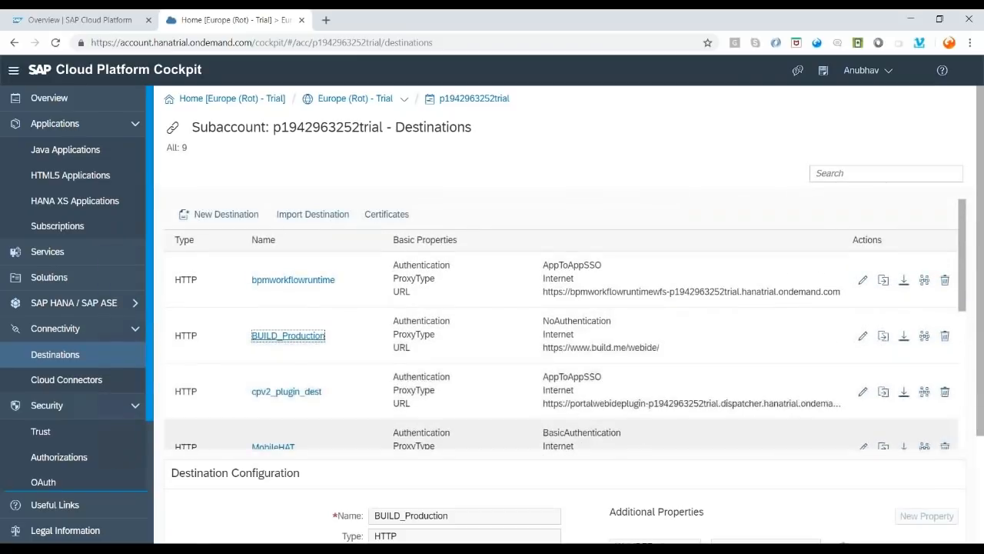
scroll(407, 436, "down", 2)
left_click_drag(501, 435, 375, 435)
key("Tab")
key("Tab")
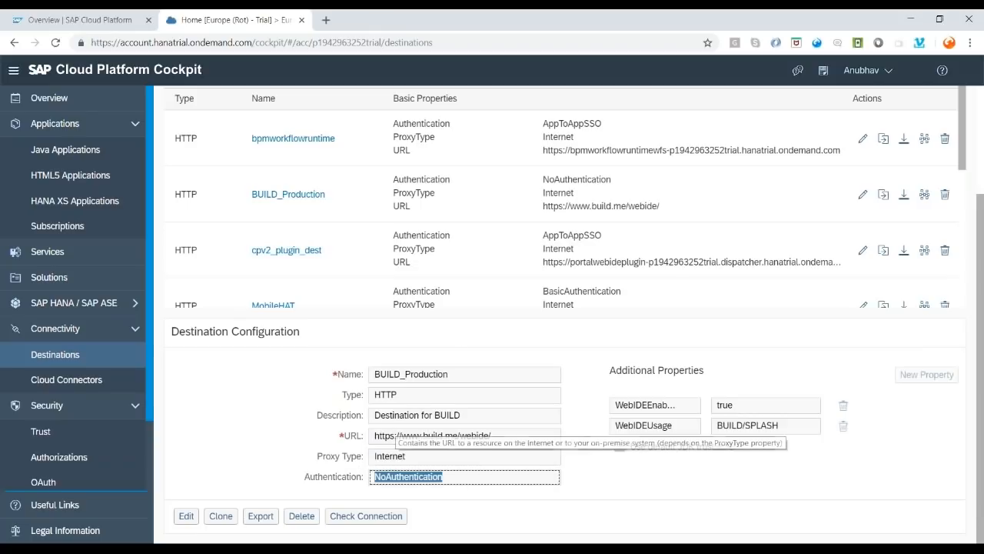
double_click(405, 375)
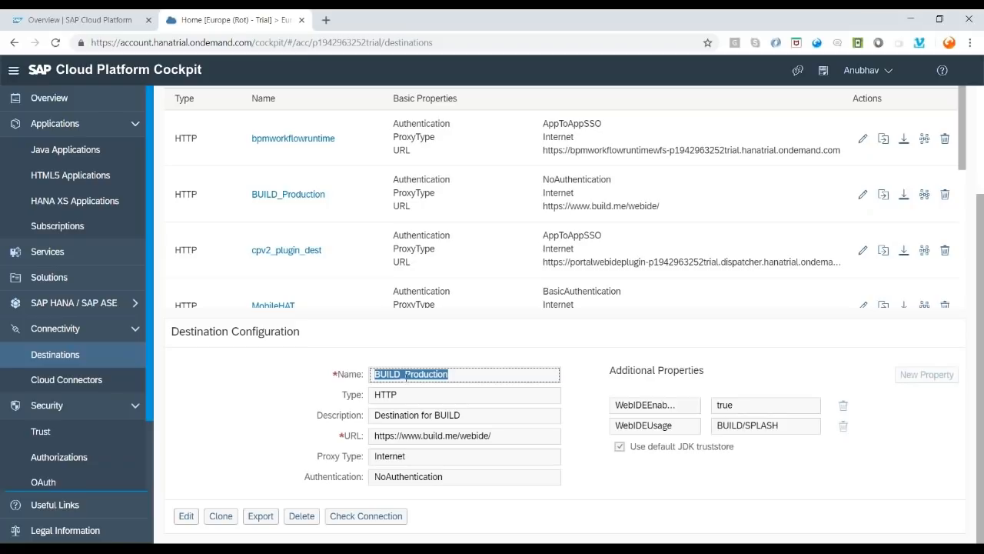
key("alt+Tab")
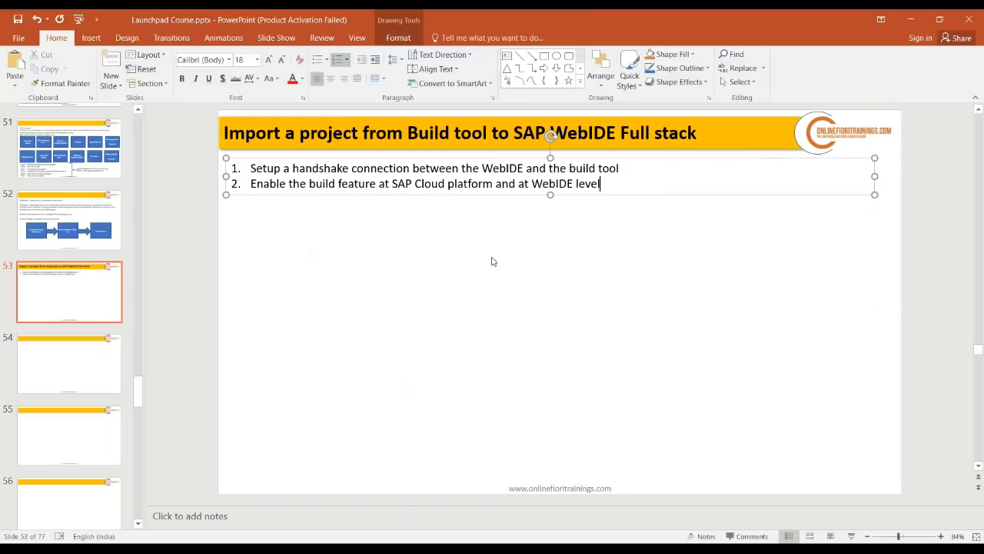
- Add a 'Step 1:' heading noting 4 destinations, 2 of which already exist in SCP
key("Return")
key("BackSpace")
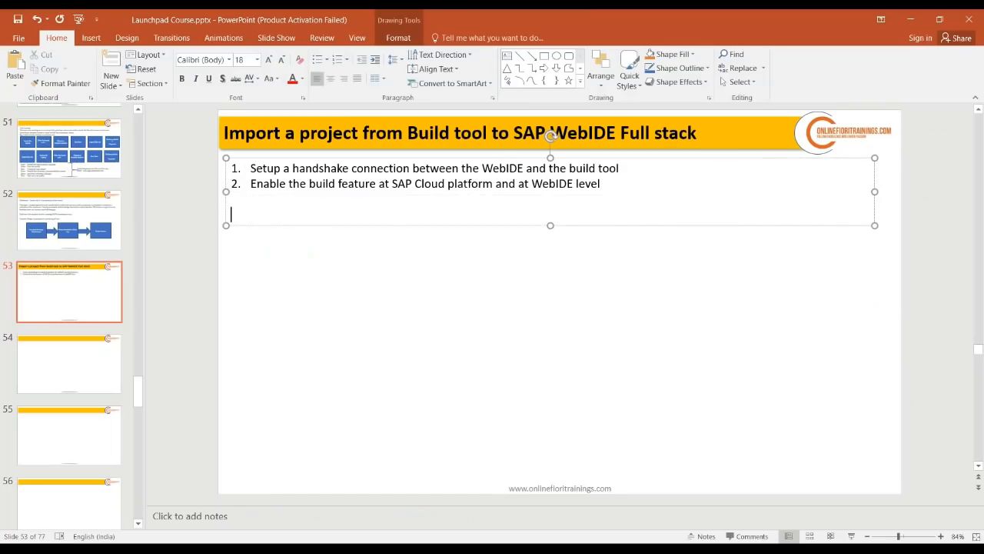
type("Steop")
key("BackSpace")
key("BackSpace")
key("BackSpace")
type("ep 1:")
key("Return")
type("4")
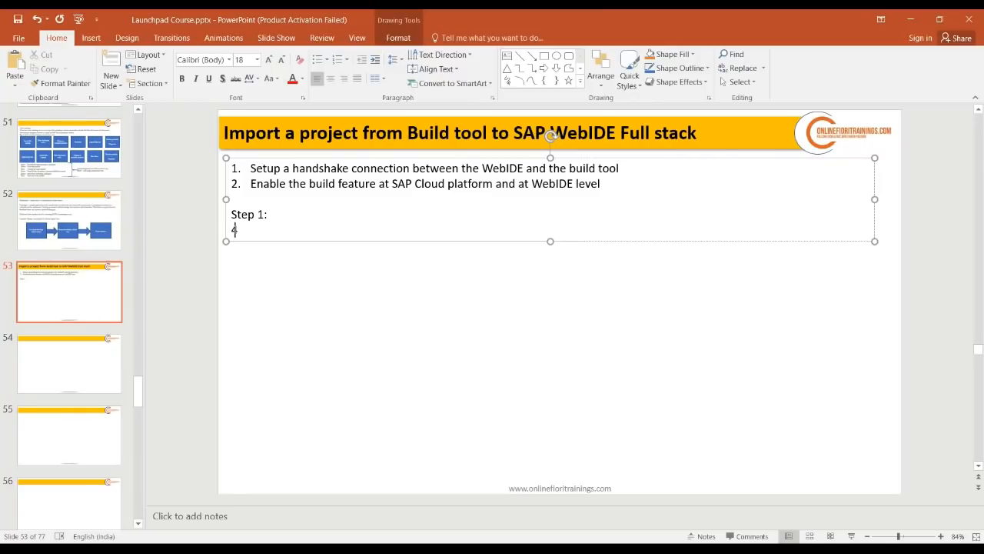
type(" destinatio")
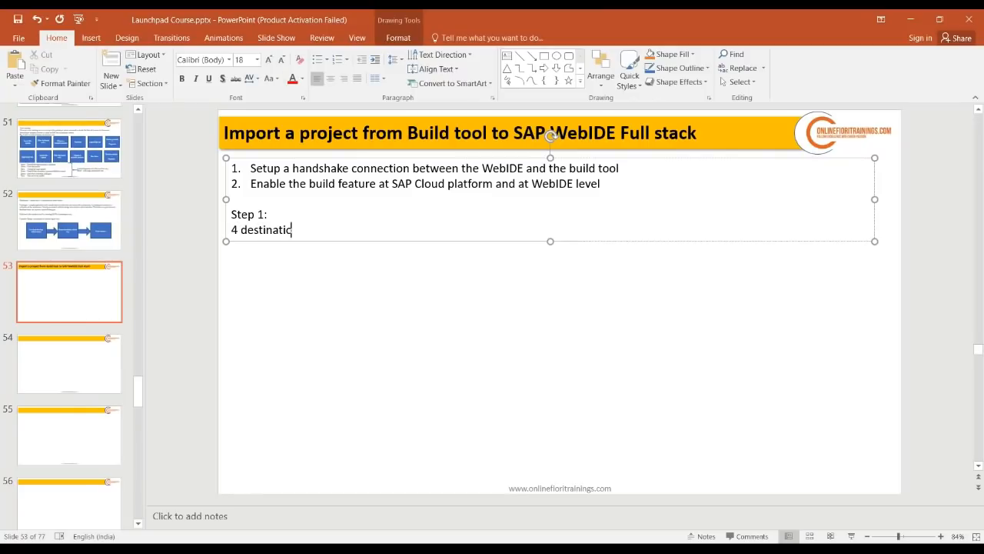
type("ns out of which 2 of tyhem")
key("BackSpace")
key("BackSpace")
key("BackSpace")
key("BackSpace")
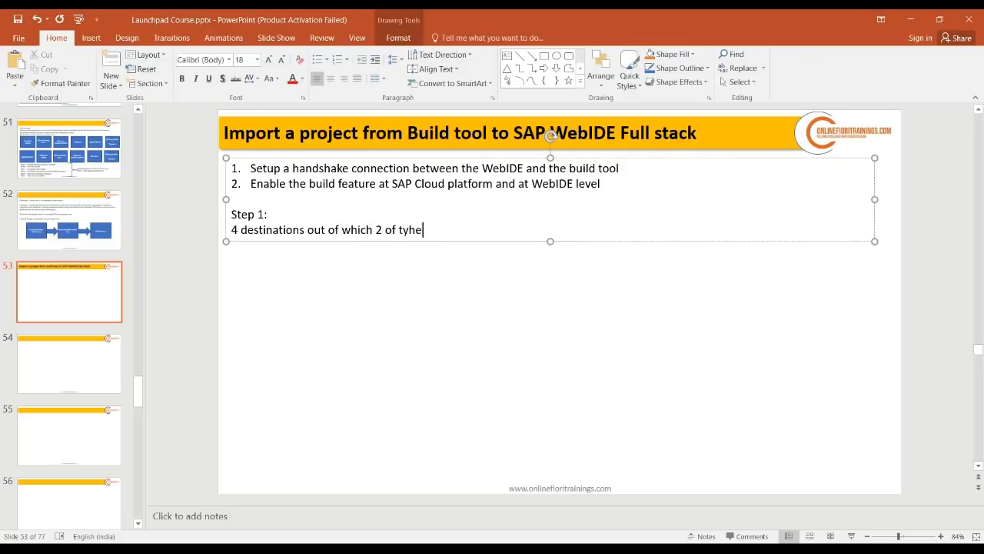
type("hem already exist in webid")
key("BackSpace")
key("BackSpace")
key("BackSpace")
key("BackSpace")
key("BackSpace")
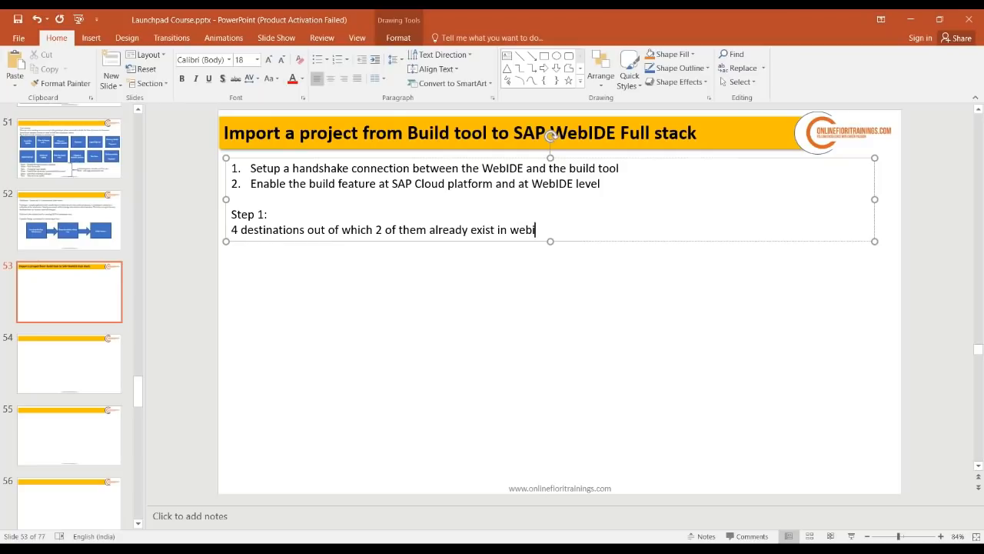
type("SCP")
- Start a numbered destination list with '1. BUILD_Production' as the first item
key("Return")
type("1")
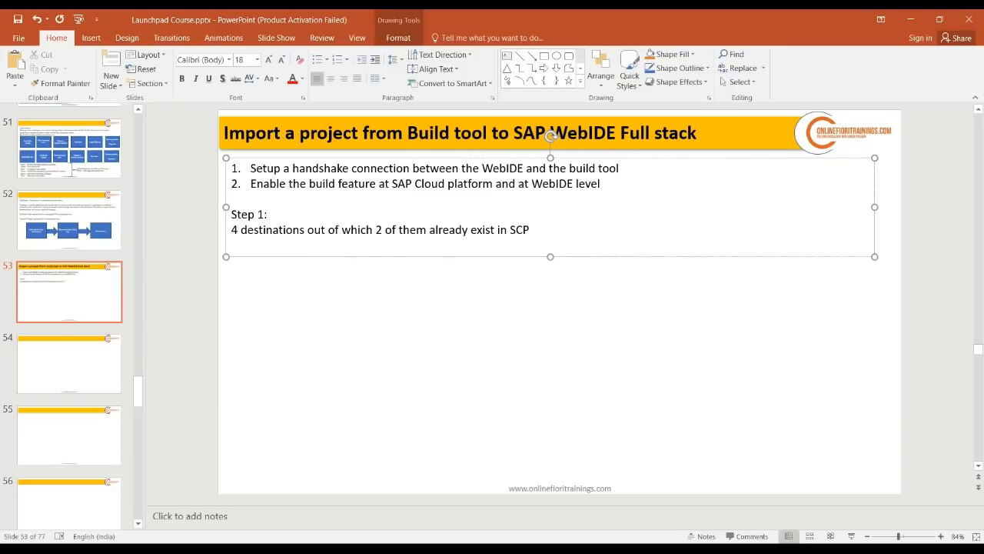
type(". BUILD_Production")
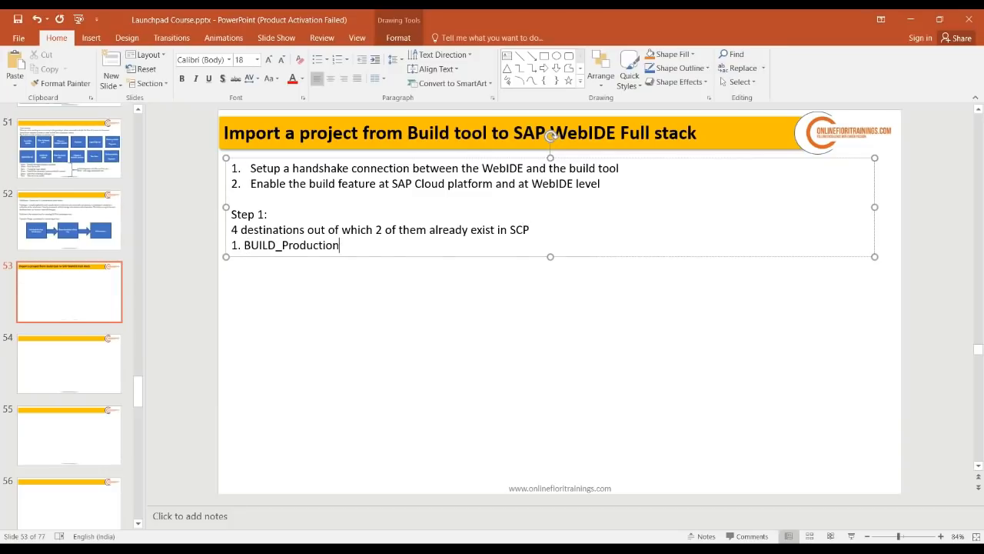
key("Return")
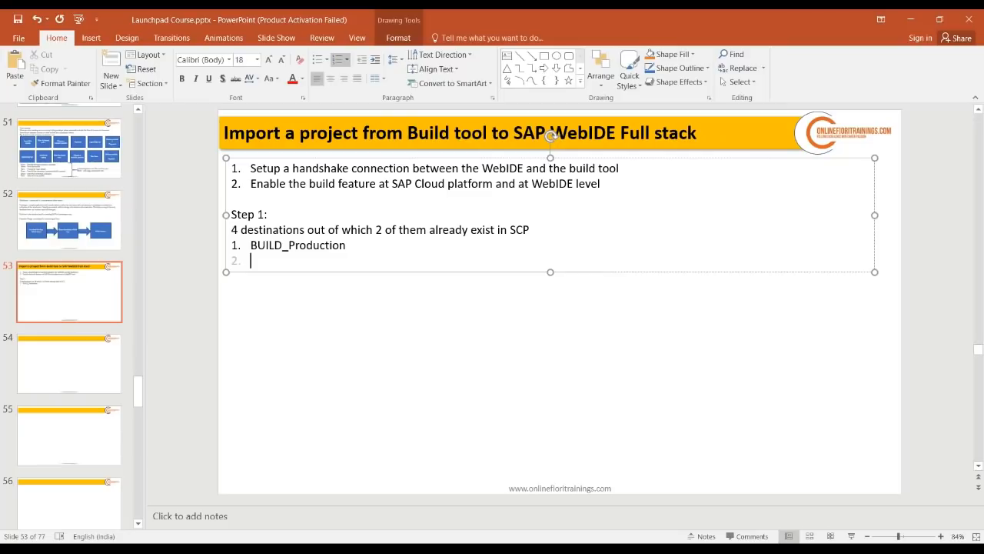
key("alt+Tab")
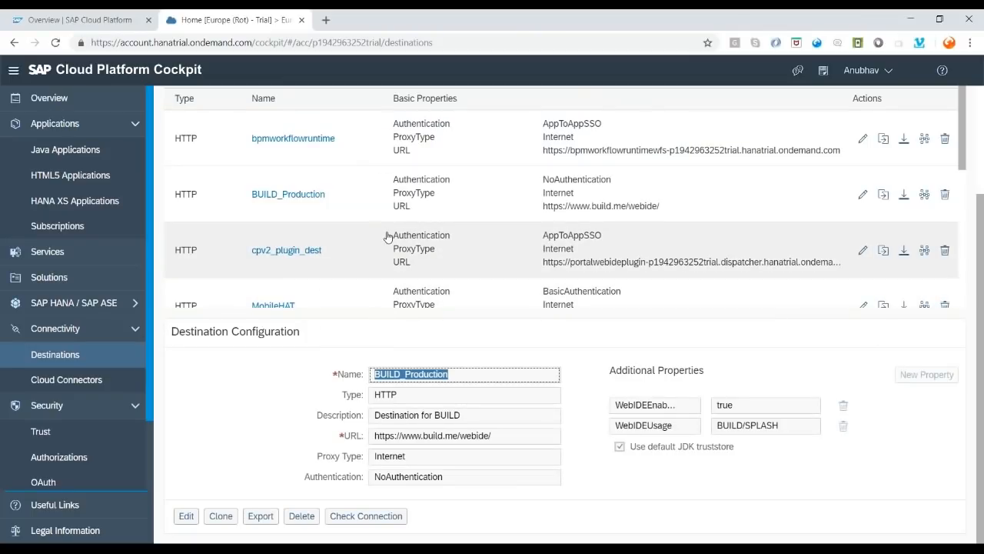
- Copy the Web_IDE_PLUGIN destination name into the slide as list item 2
scroll(388, 235, "down", 5)
left_click(334, 227)
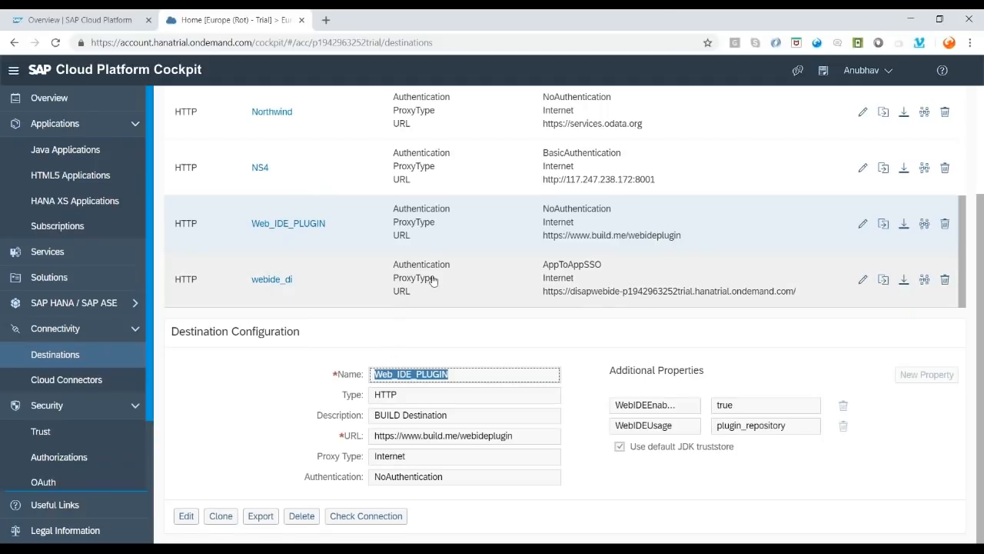
key("alt+Tab")
type("Web_IDE_PLUGIN")
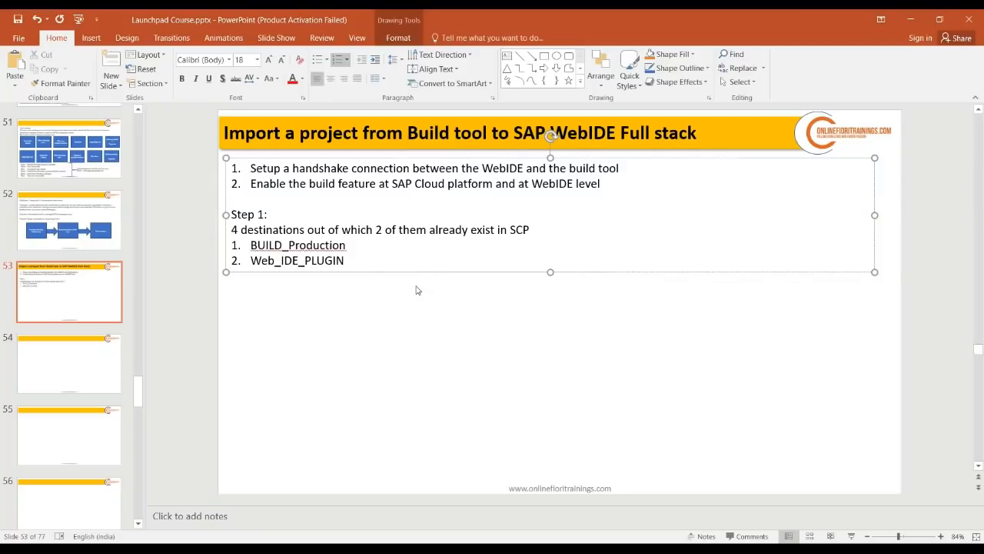
key("Return")
key("alt+Tab")
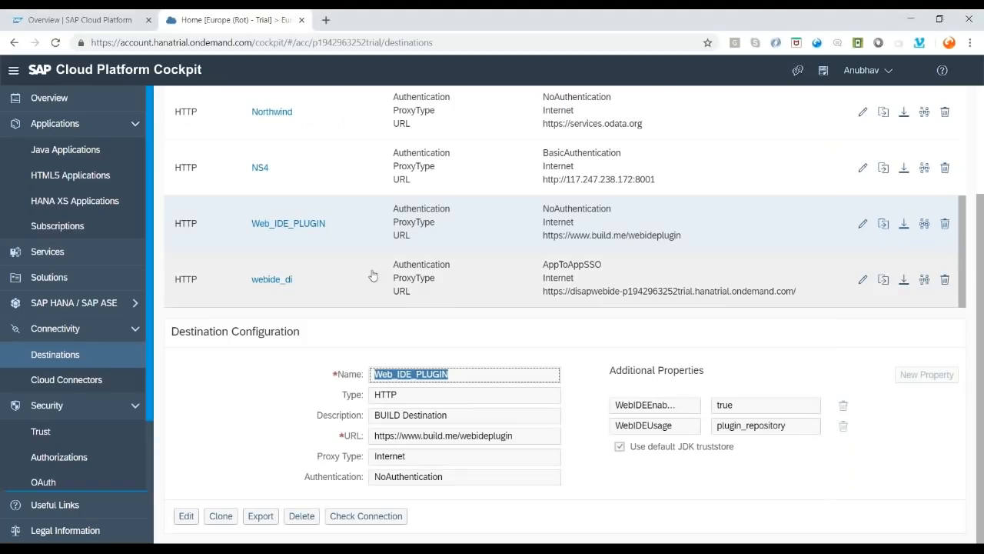
- Open the subaccount's Services page in the cockpit
scroll(374, 277, "up", 2)
scroll(371, 274, "up", 3)
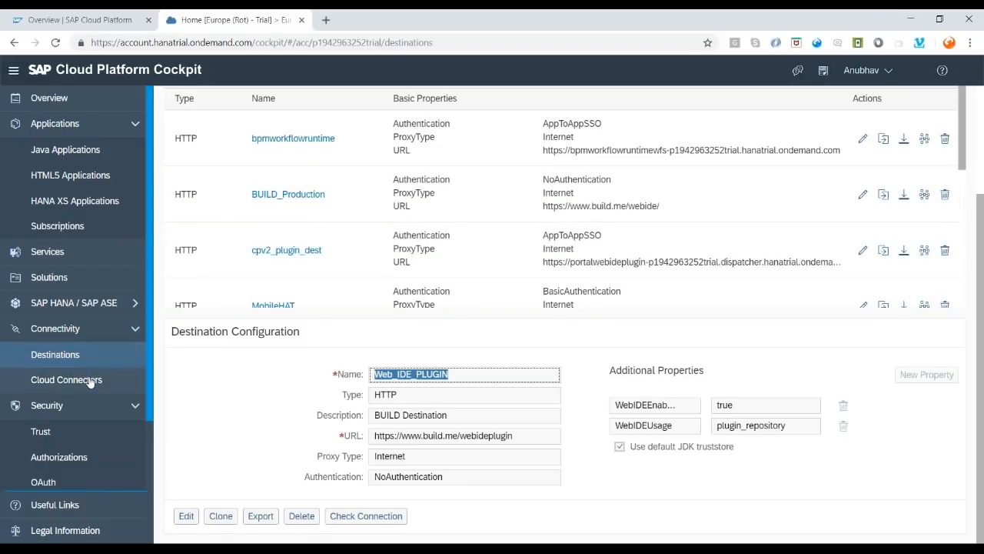
left_click(77, 260)
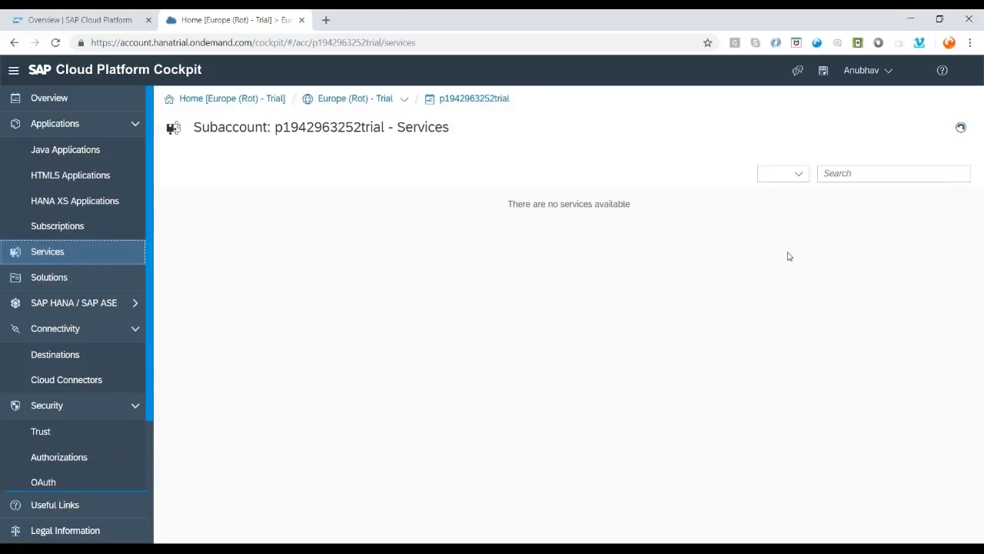
- Search services for 'buil', open the SAP Build overview and its Web IDE destination documentation
left_click(855, 173)
type("buil")
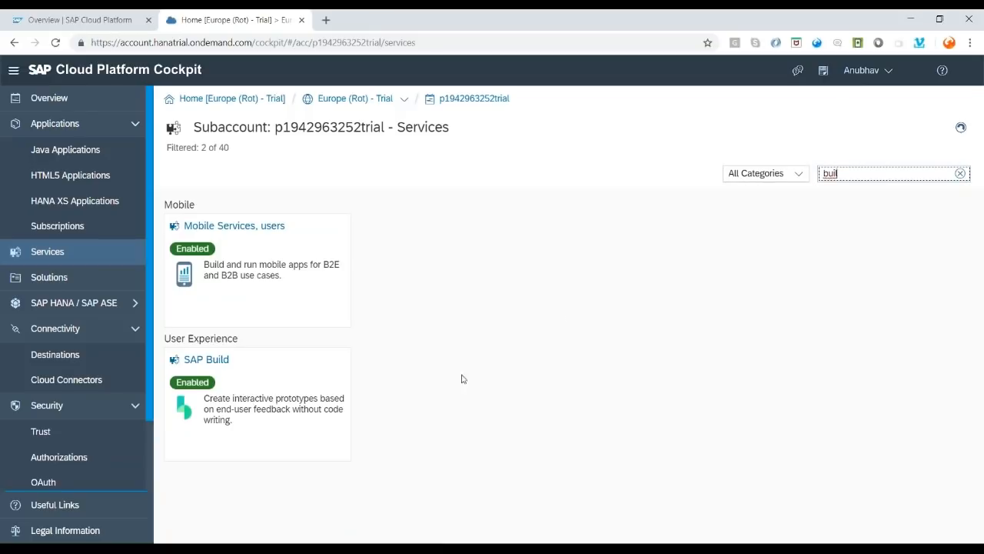
left_click(213, 363)
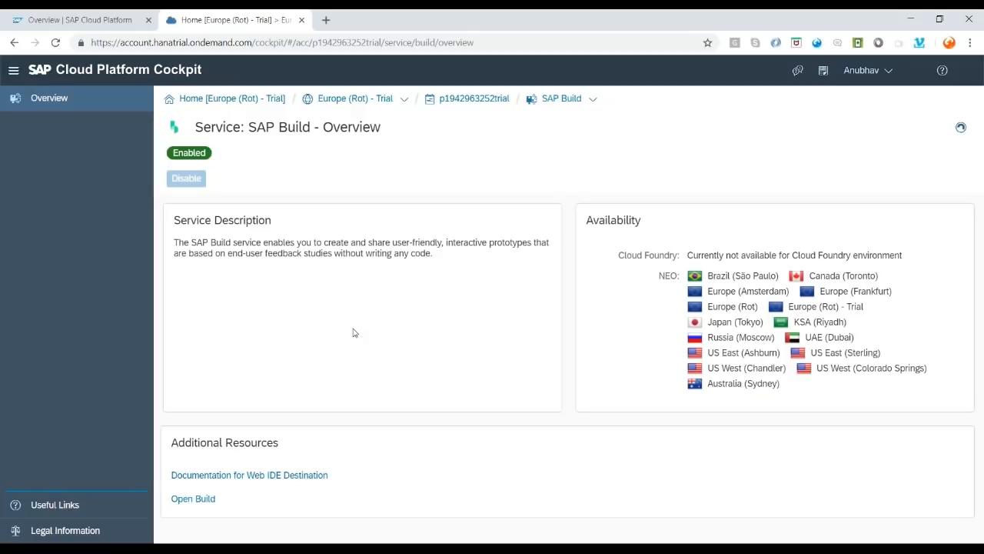
left_click(245, 475)
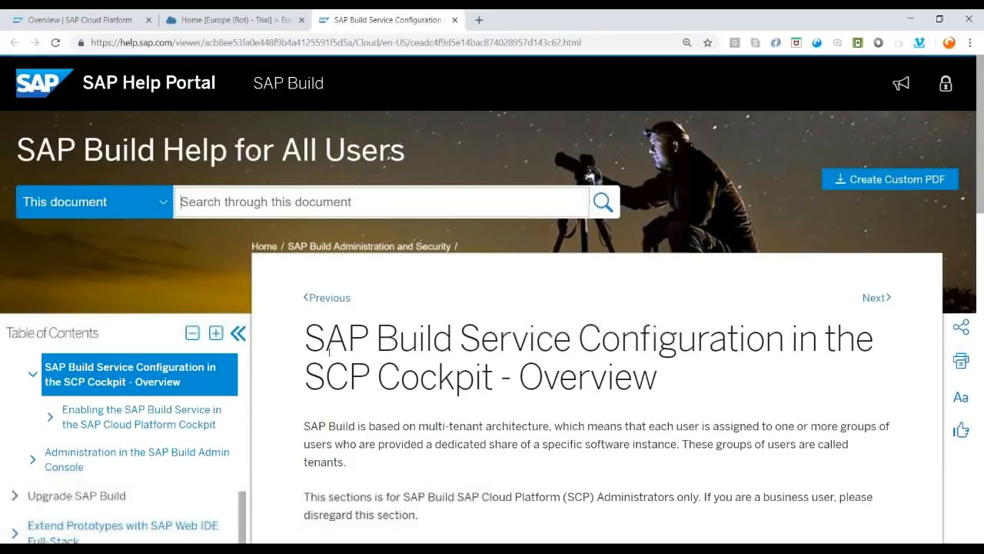
- Read through the SAP Build Service Configuration help page, then close it
left_click_drag(325, 339, 710, 387)
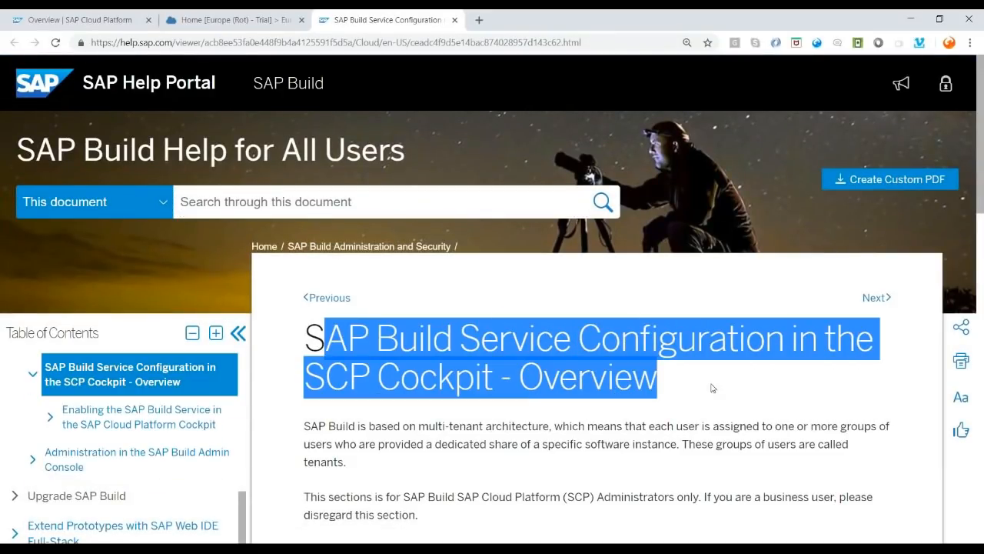
left_click(698, 377)
scroll(694, 369, "down", 3)
scroll(650, 379, "down", 6)
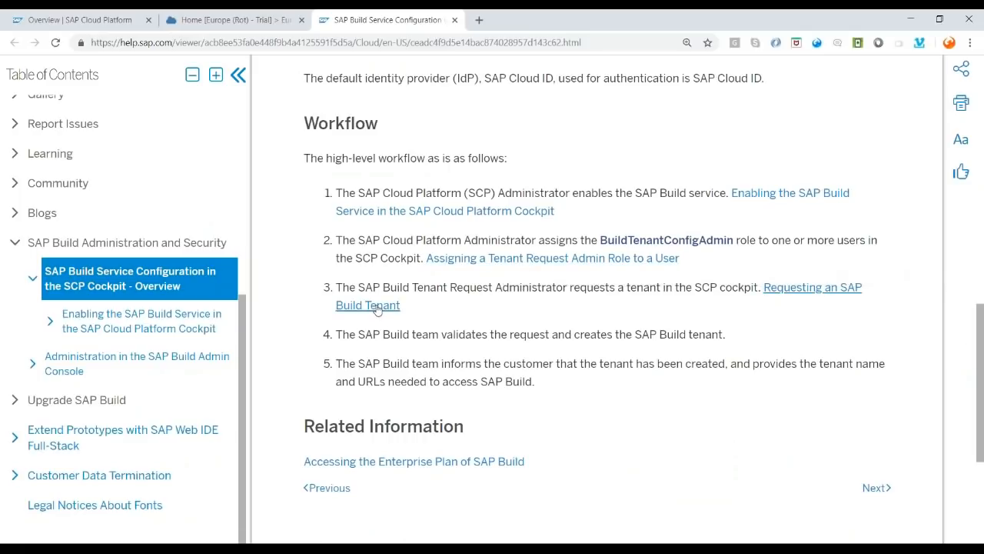
scroll(398, 315, "down", 2)
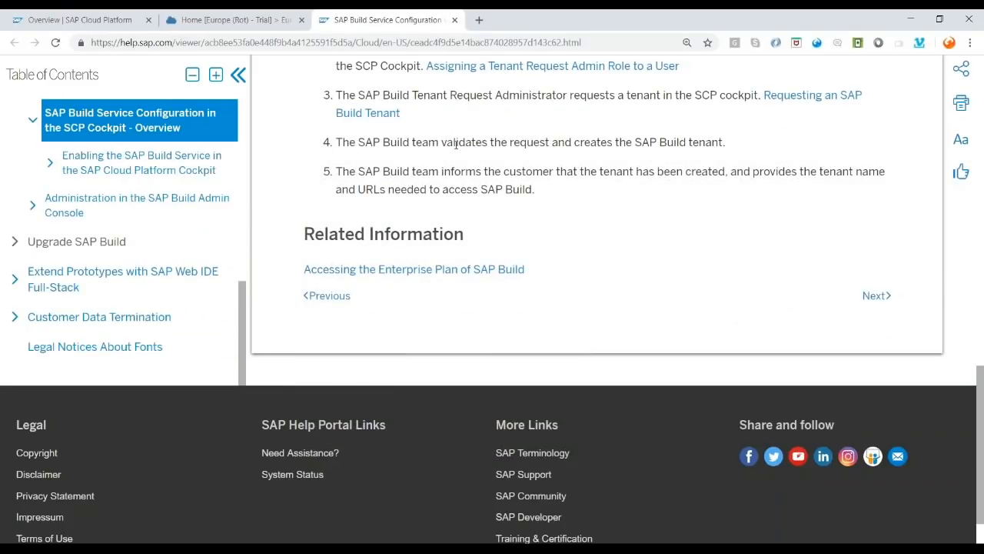
left_click(454, 20)
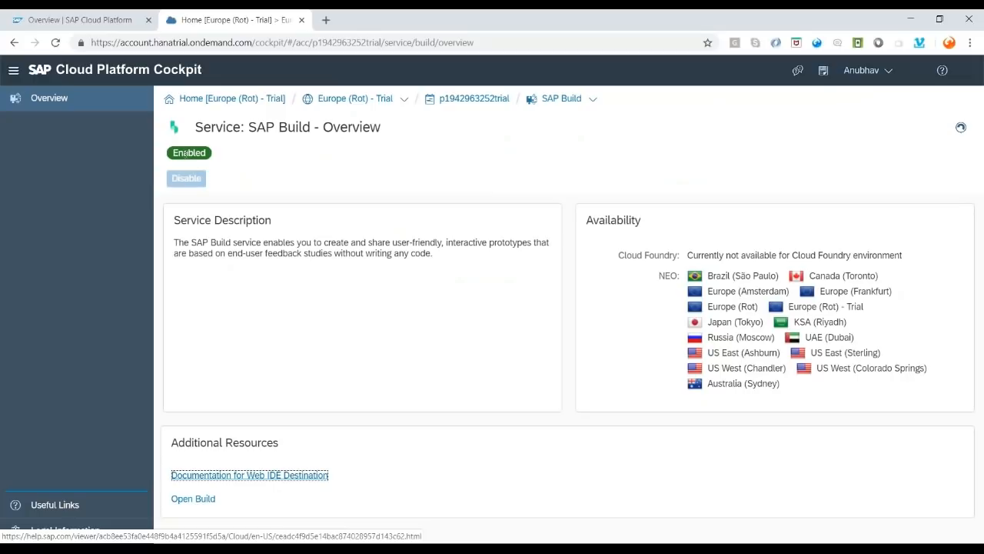
- Confirm the SAP Build service is Enabled, then return to slide 53's empty line 3
double_click(184, 153)
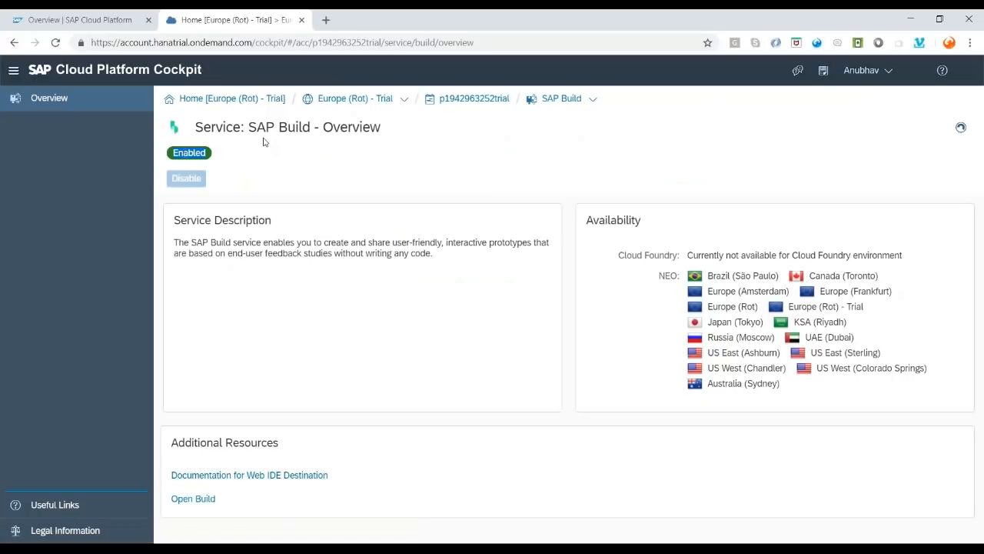
key("alt+Tab")
left_click_drag(251, 185, 493, 184)
left_click(328, 277)
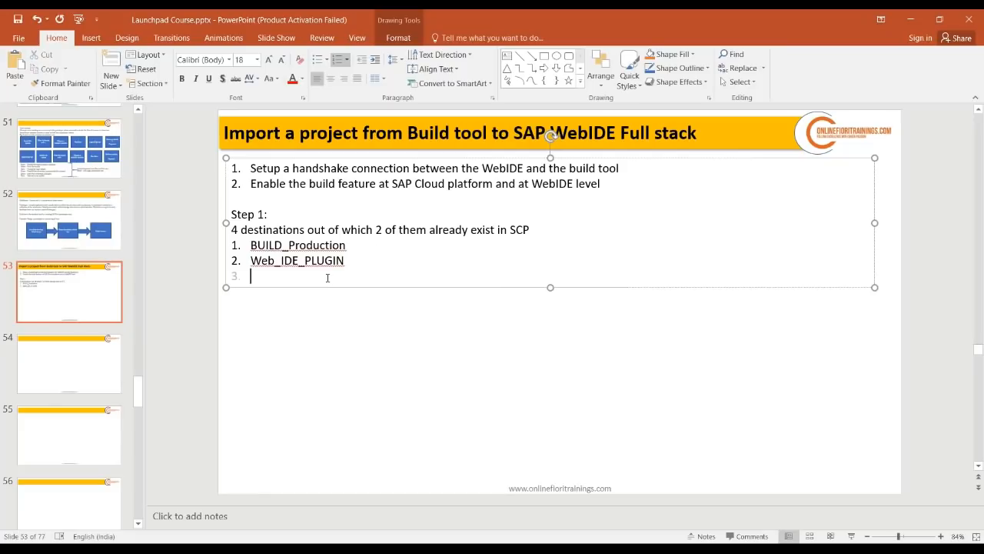
- Add a 'Step 2:' heading with item '1. Make sure that the Build service is enabled inside the SCP'
key("Return")
key("Return")
key("BackSpace")
type("Step 2:")
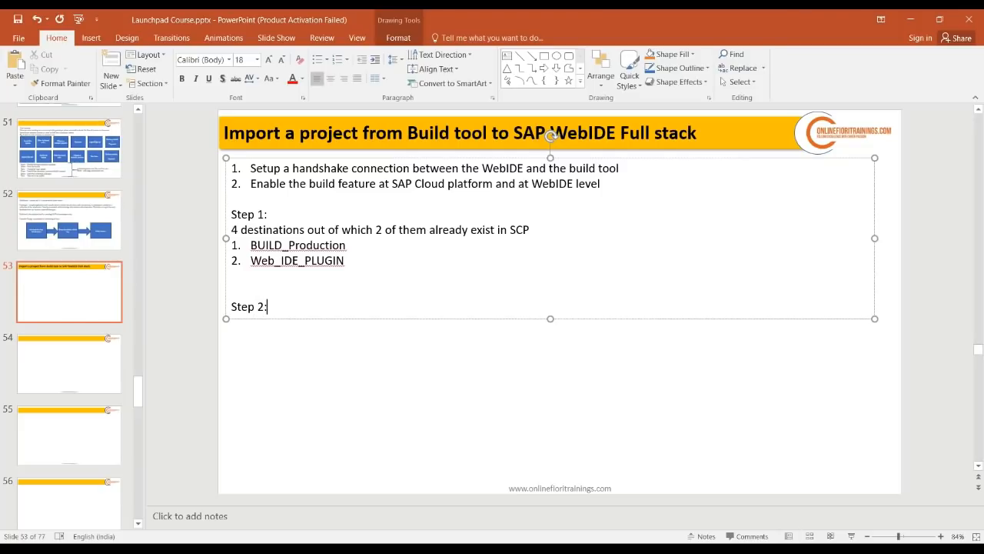
key("Return")
type("1. Make sure that the B")
type("ui")
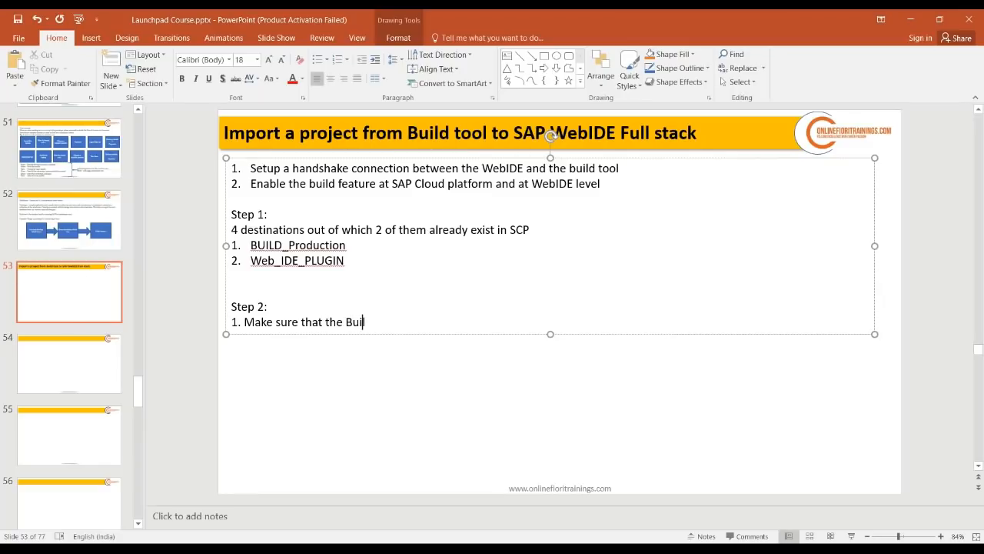
type("ld service is enabled inside the ")
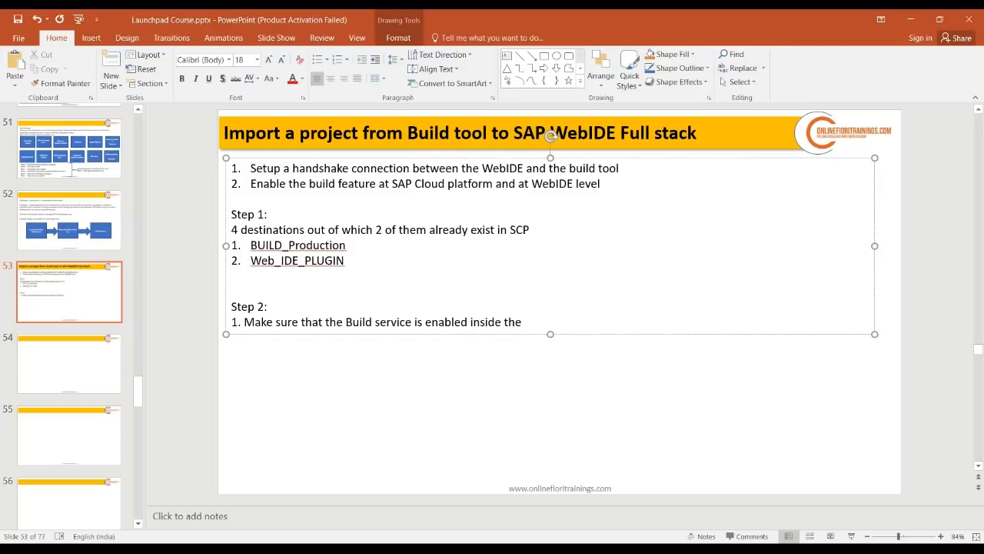
type("SCP")
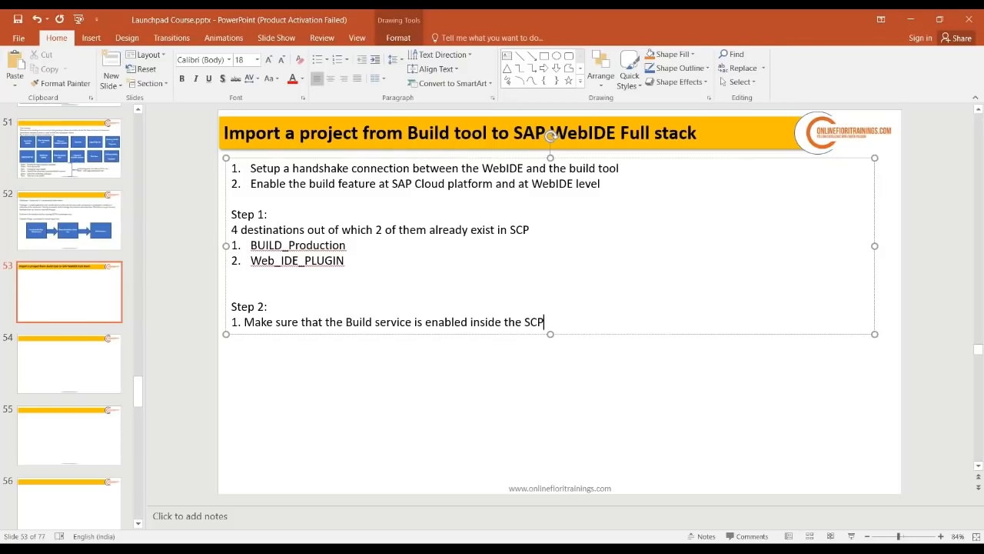
key("Return")
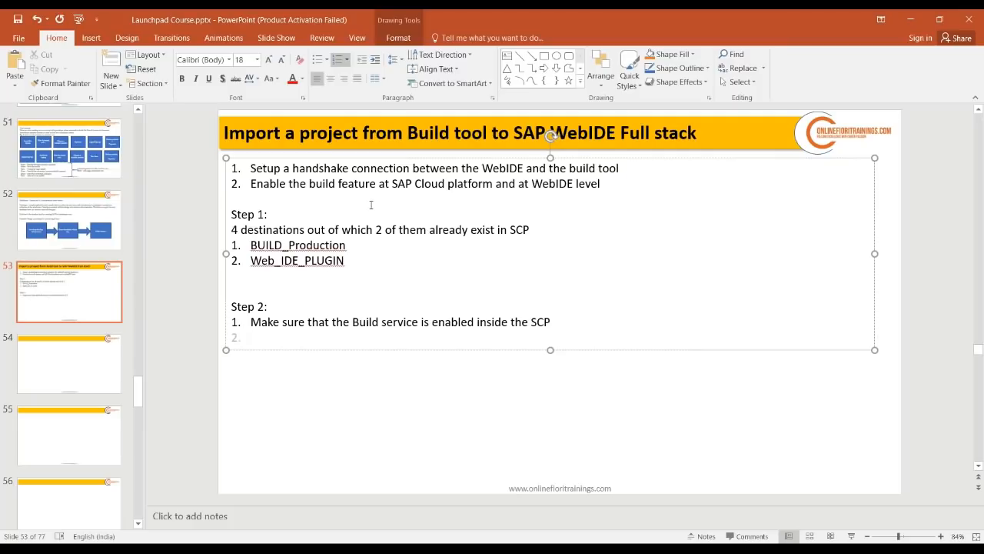
left_click(309, 273)
left_click(297, 295)
left_click(297, 280)
key("alt+Tab")
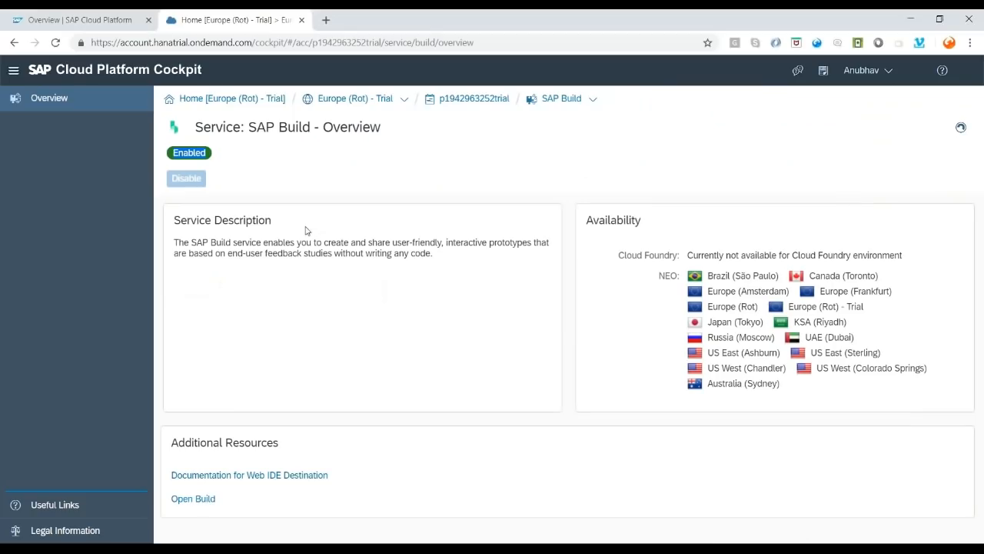
- Navigate from the subaccount breadcrumb back to Connectivity > Destinations, listing 9 destinations
left_click(454, 103)
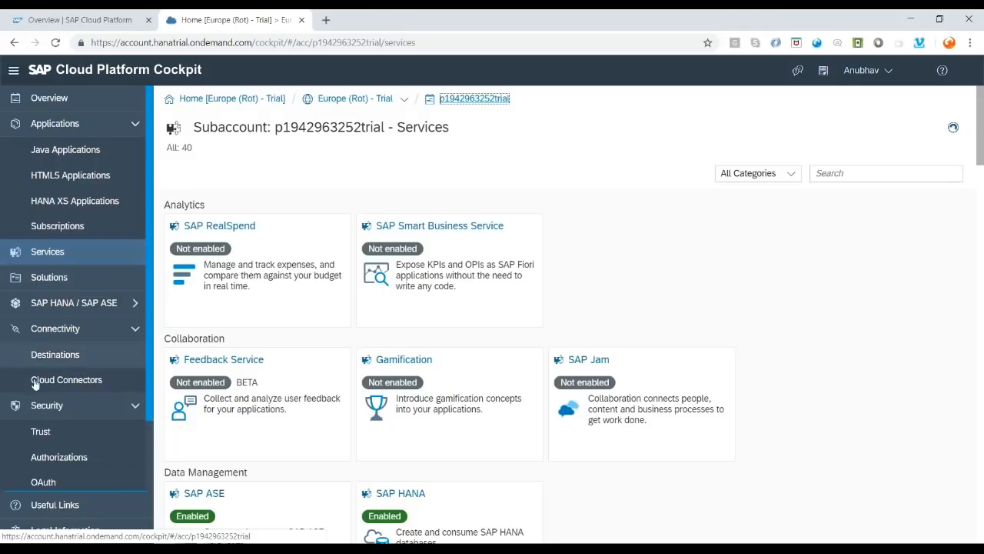
left_click(78, 356)
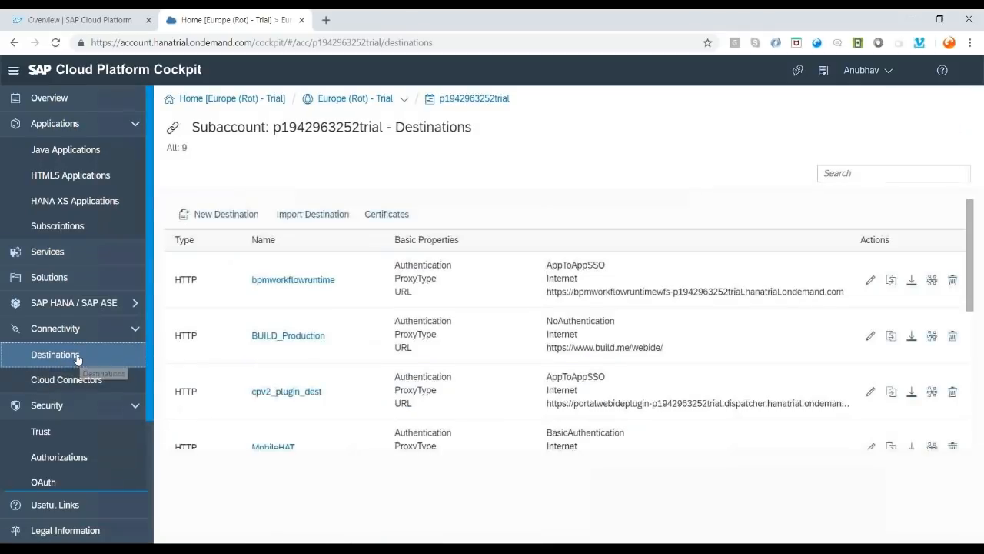
- Import and save the sapui5-private destination from sapui5-private.txt in the UI5 Batch 16 destinations folder
left_click(326, 216)
scroll(84, 214, "up", 6)
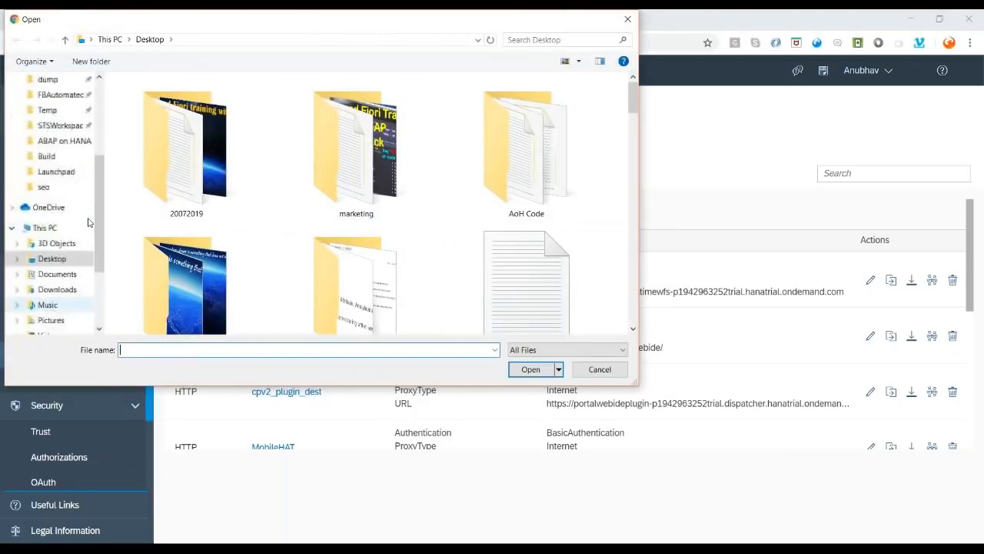
left_click(60, 167)
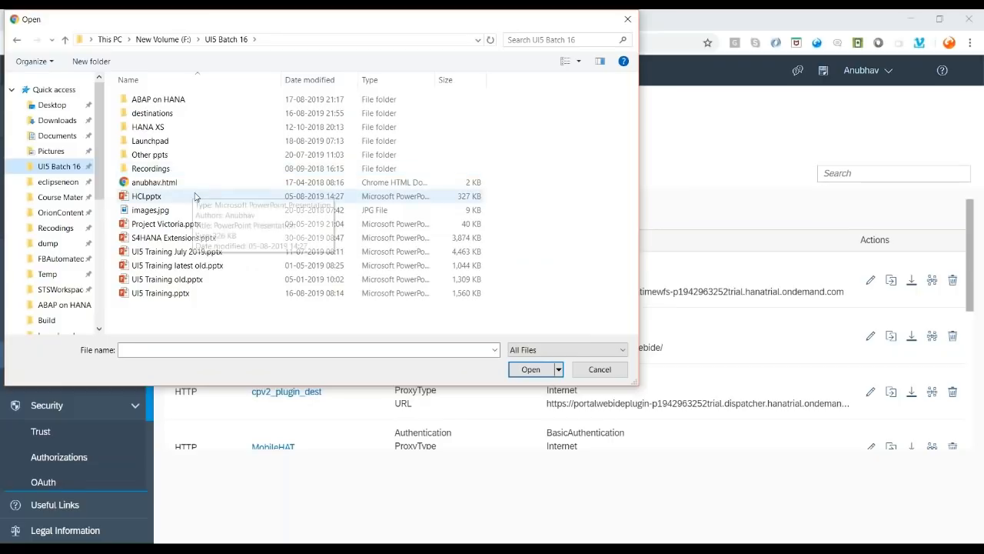
double_click(187, 113)
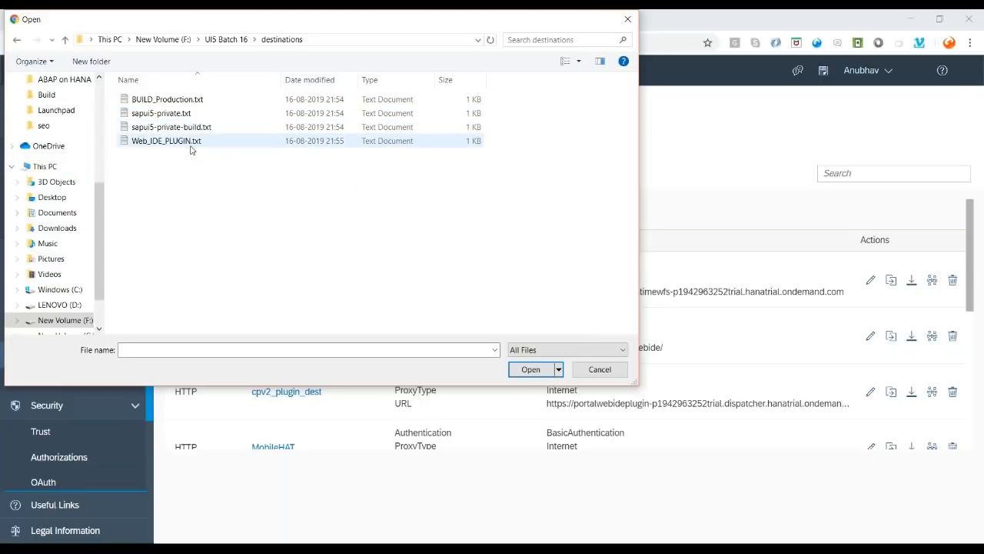
left_click(159, 116)
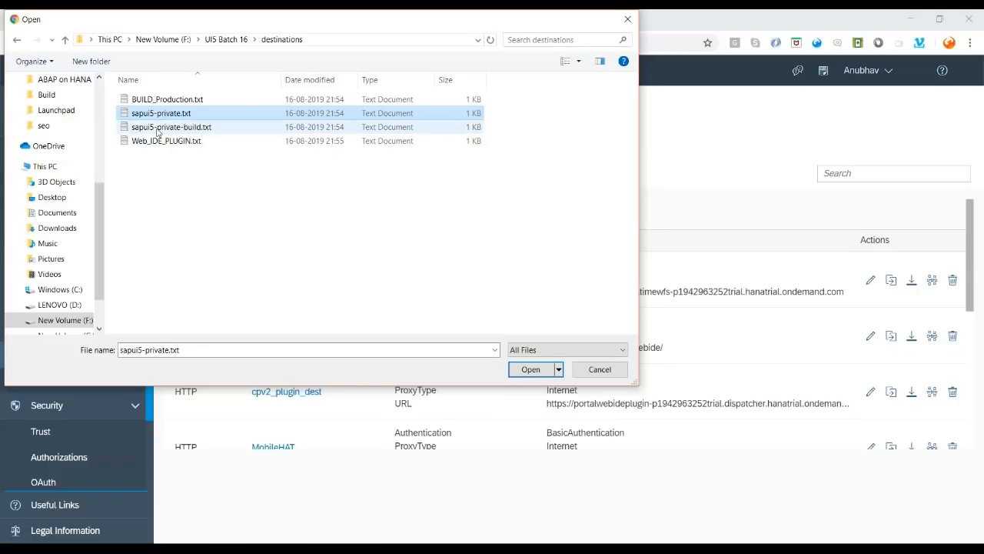
left_click(169, 129)
key("Up")
key("Down")
double_click(177, 115)
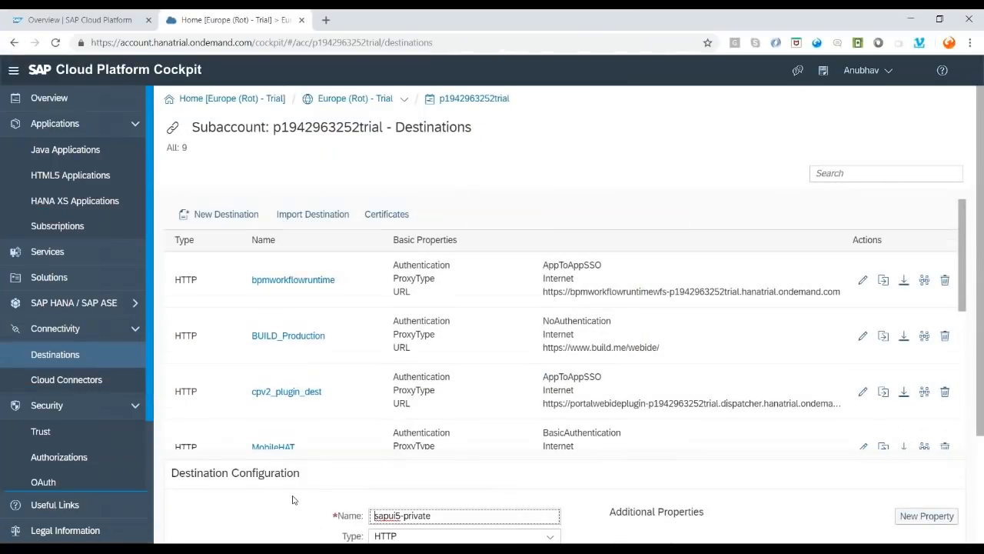
scroll(415, 431, "down", 2)
left_click(189, 516)
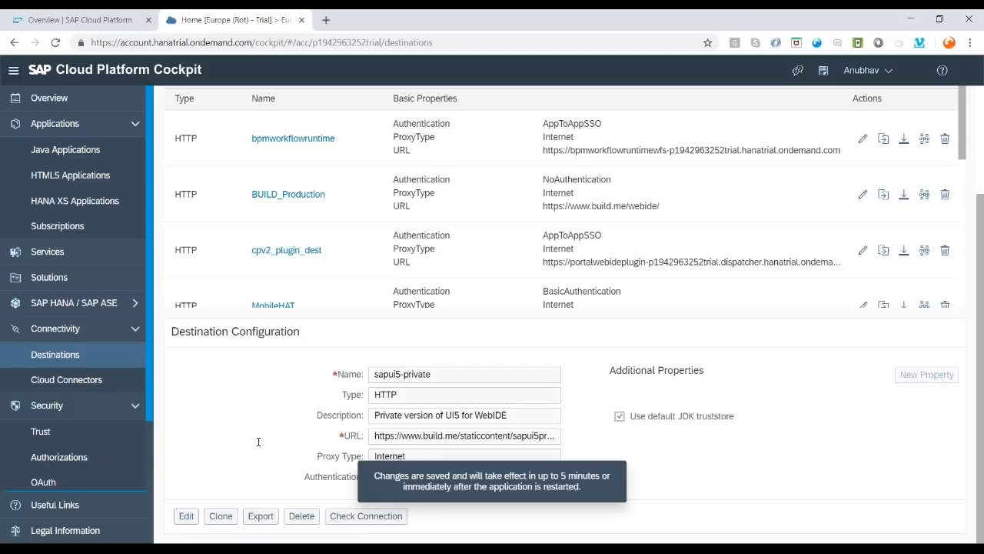
- Import and save the sapui5-private-build destination from sapui5-private-build.txt, then copy its name
scroll(269, 346, "up", 2)
left_click(305, 214)
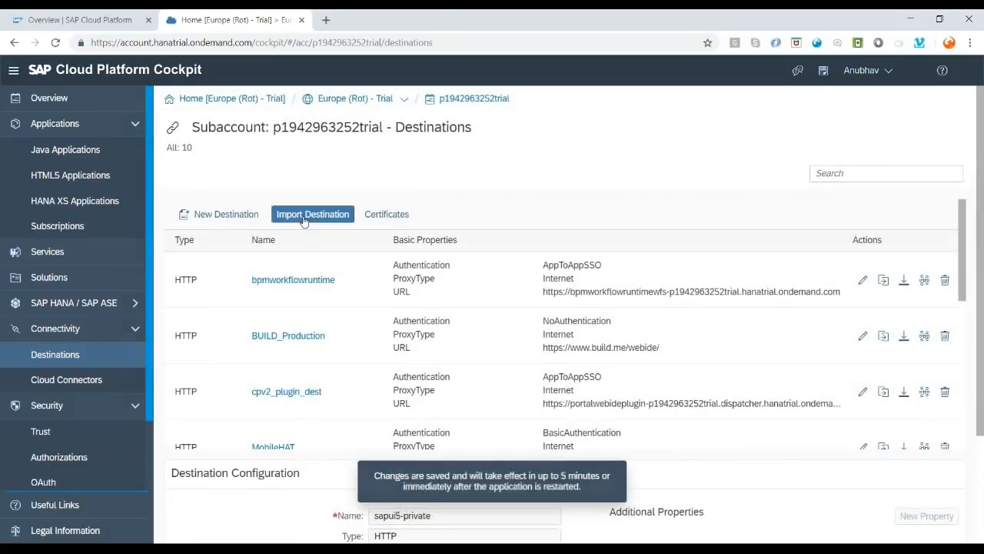
double_click(217, 132)
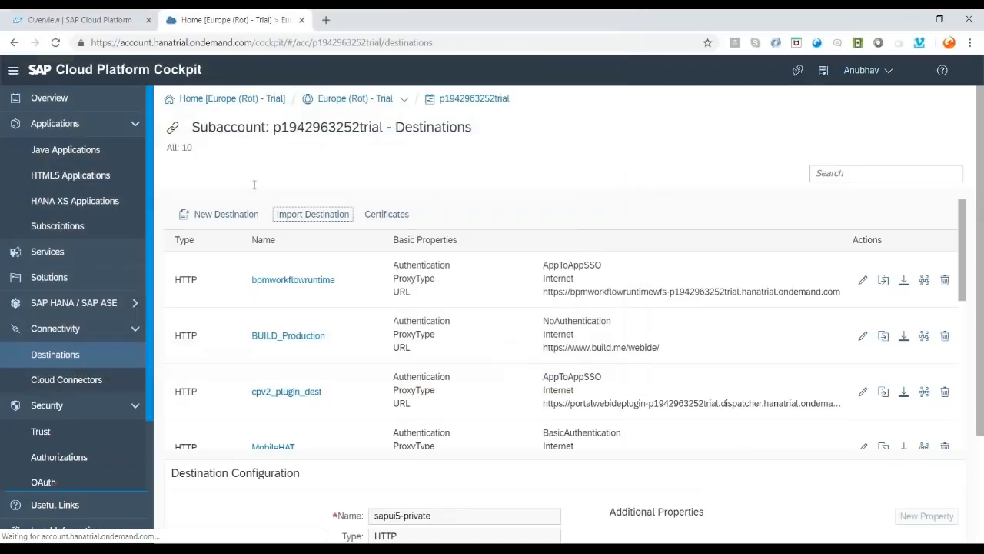
scroll(268, 507, "down", 2)
left_click(188, 516)
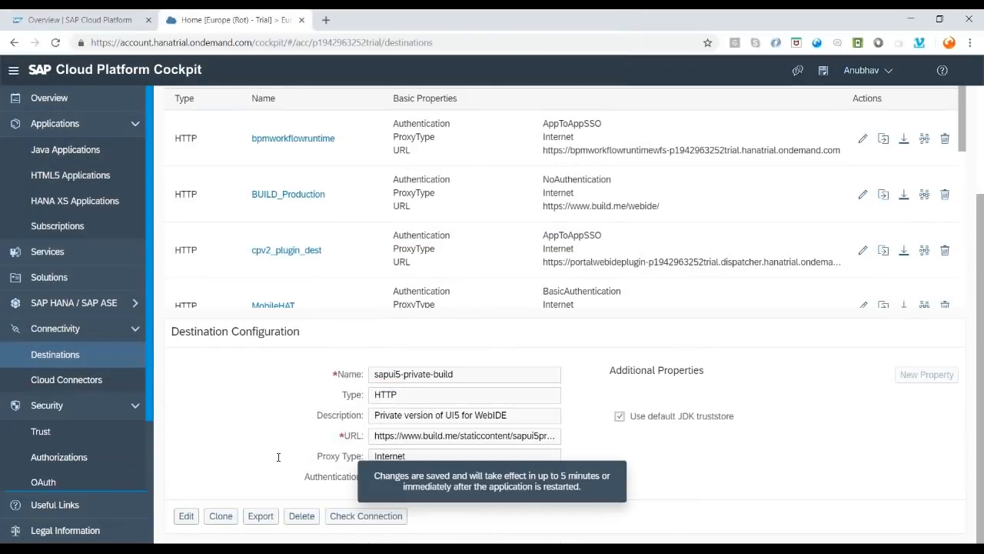
left_click_drag(455, 375, 370, 374)
key("ctrl+c")
key("alt+Tab")
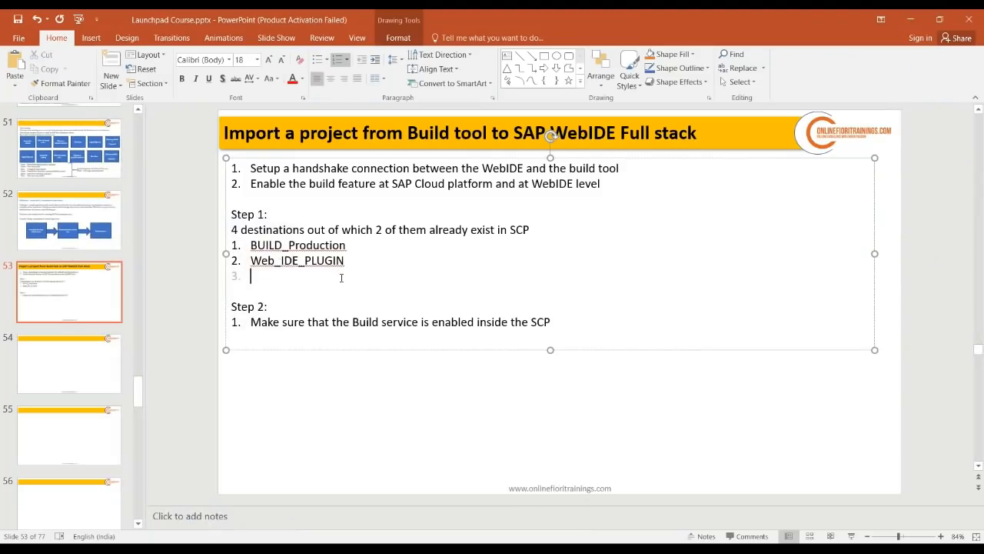
- Add sapui5-private-build and sapui5-private as destination list items 3 and 4
key("ctrl+v")
key("Return")
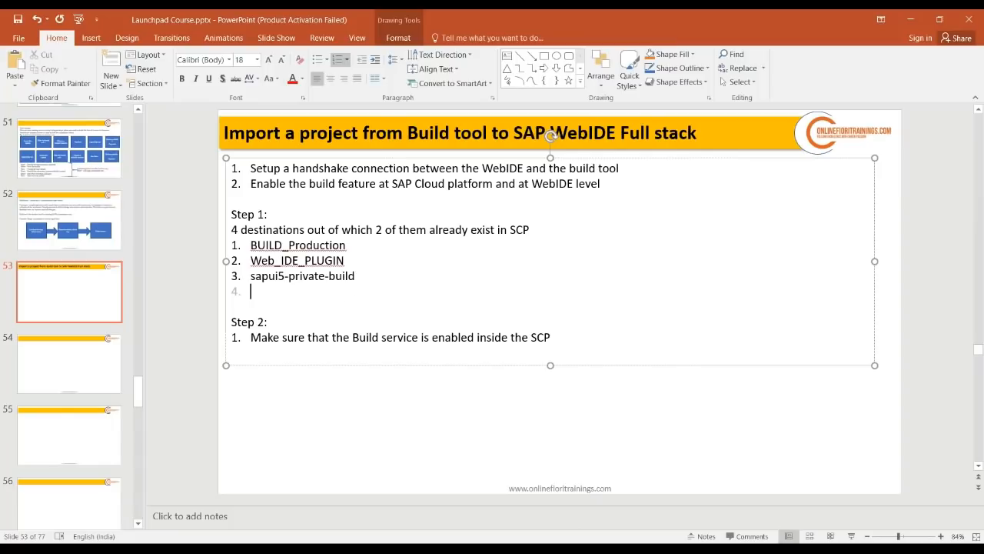
key("ctrl+v")
key("BackSpace")
key("BackSpace")
key("BackSpace")
key("BackSpace")
key("BackSpace")
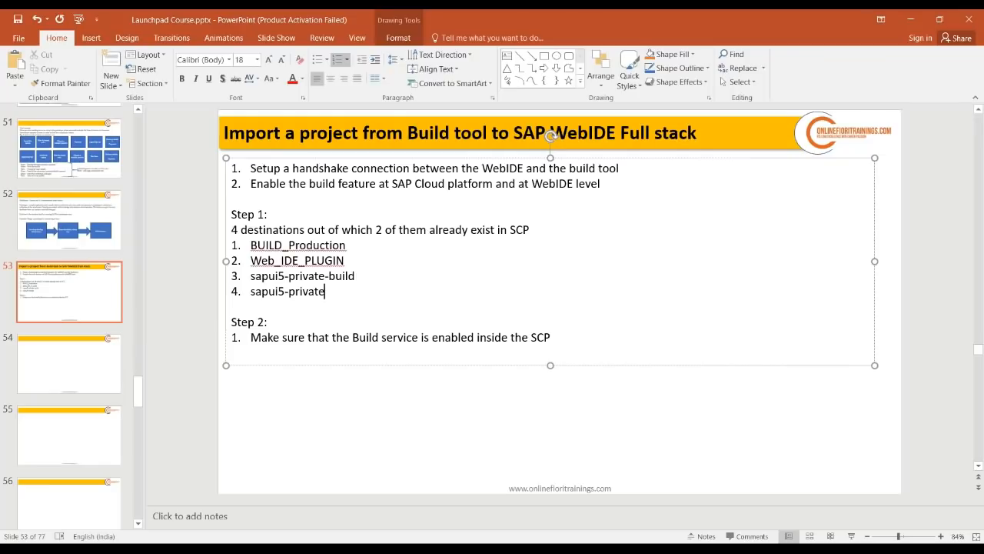
- Make the 'Step 1:' and 'Step 2:' headings bold and start a second Step 2 item
key("Up")
key("Up")
key("Up")
key("Up")
key("Up")
key("shift+Home")
key("ctrl+b")
key("Down")
key("Down")
key("Down")
key("Down")
key("Down")
key("Down")
key("Down")
key("shift+Home")
key("ctrl+b")
key("End")
key("Down")
key("End")
key("Return")
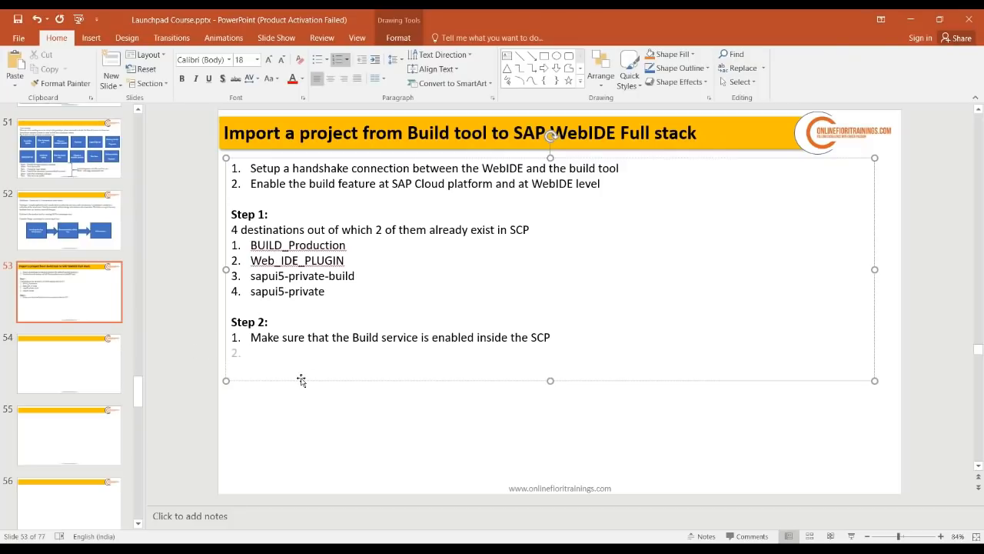
left_click(354, 541)
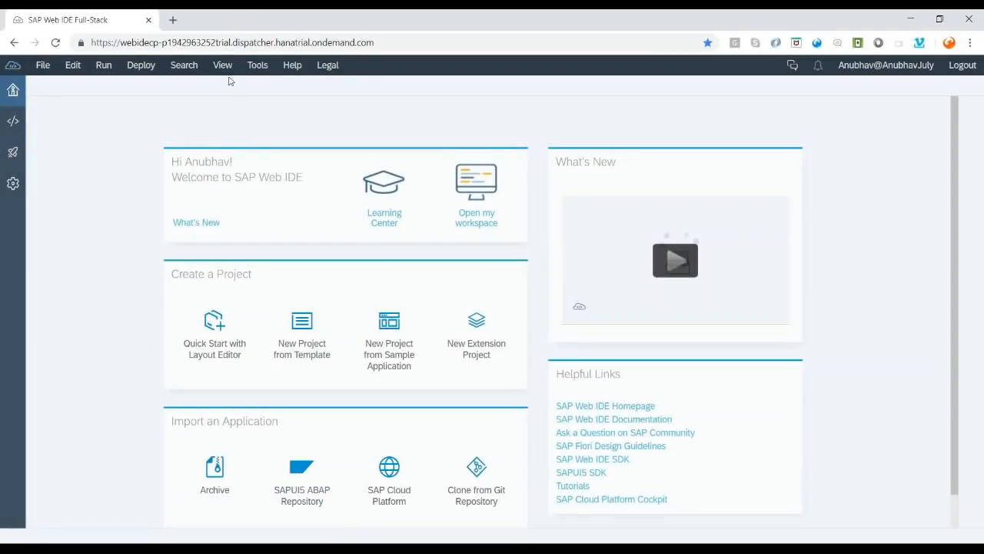
- Open the trainer's YouTube channel from the bookmarks bar in a new browser tab
left_click(173, 20)
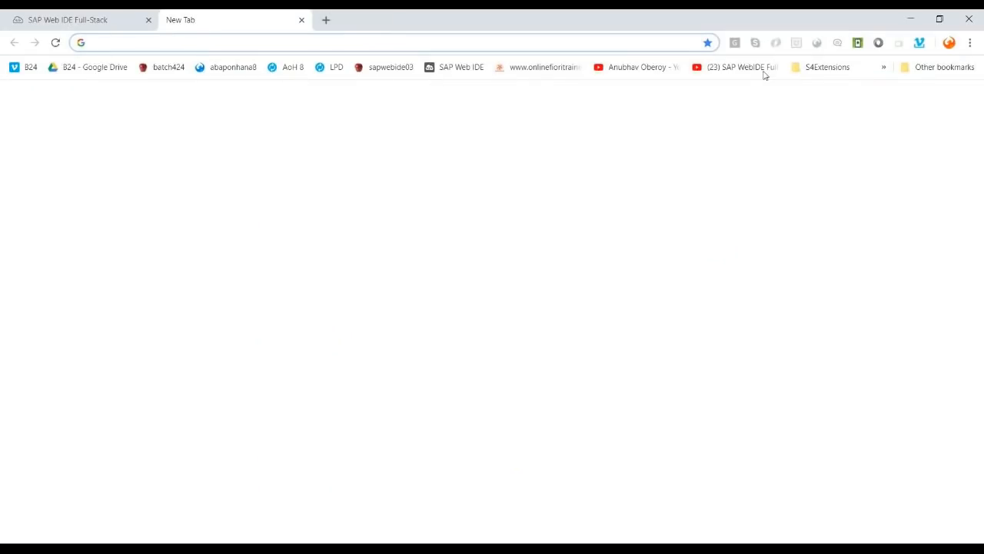
left_click(652, 69)
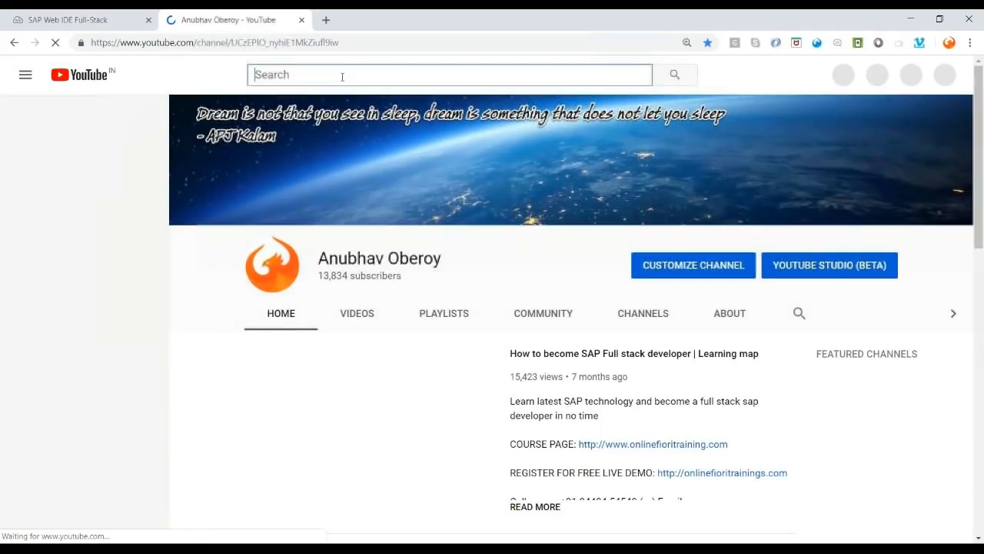
- Show the channel's VIDEOS tab and browse the uploads down and back up
left_click(368, 315)
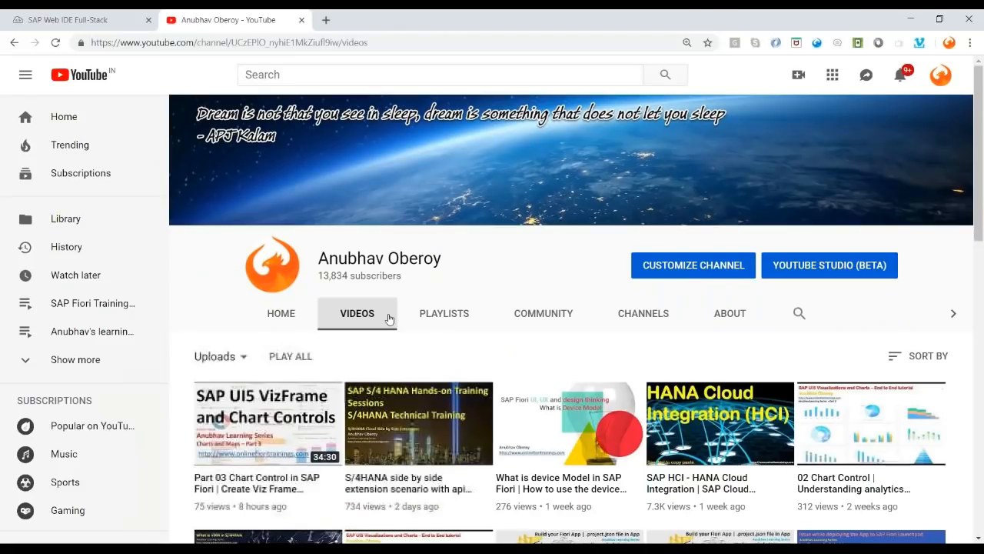
scroll(384, 313, "down", 1)
scroll(384, 312, "down", 3)
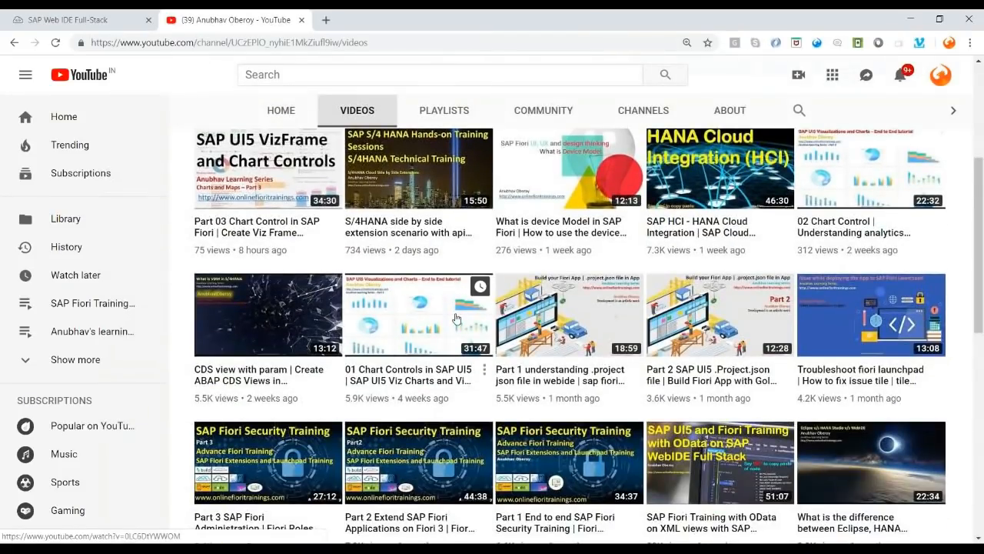
scroll(455, 321, "down", 4)
scroll(456, 321, "down", 2)
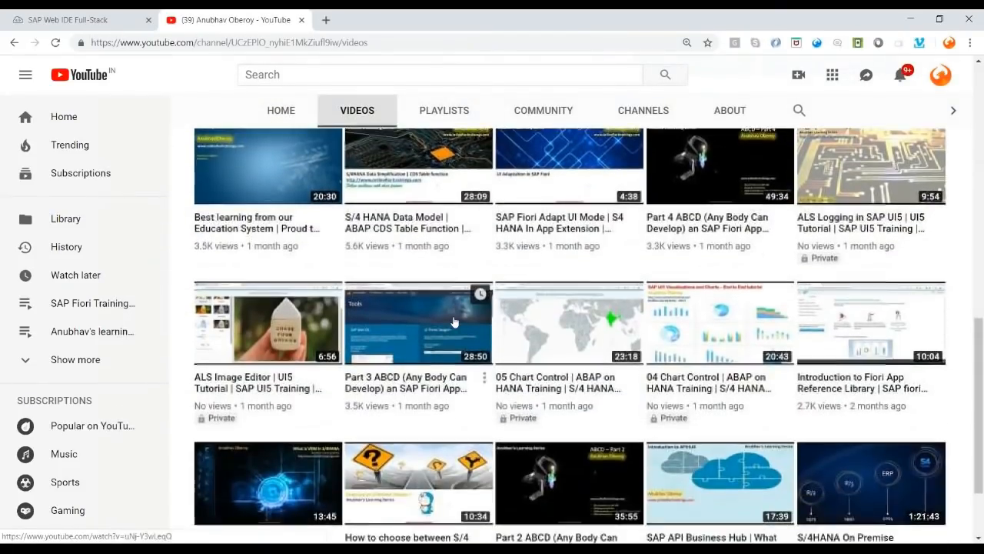
scroll(455, 321, "up", 5)
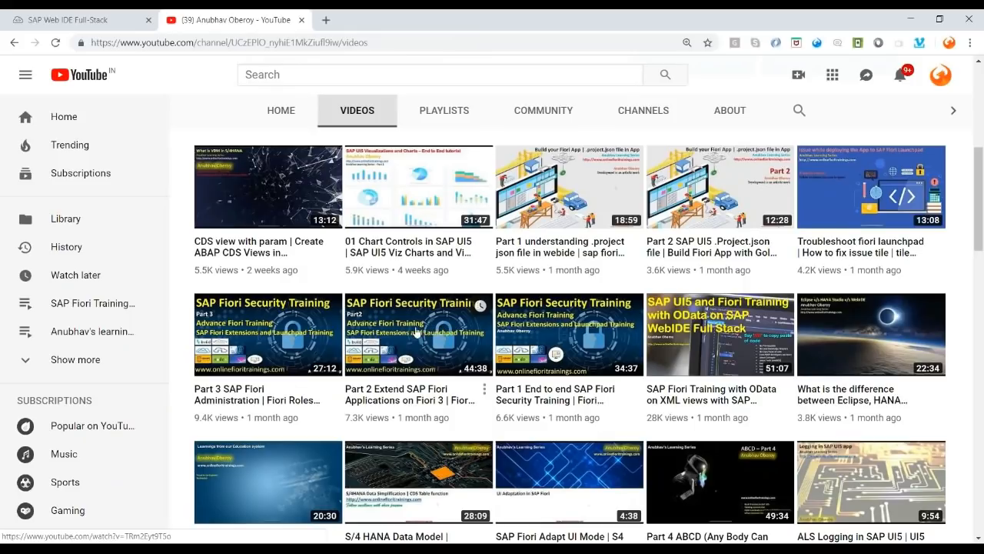
scroll(415, 332, "down", 2)
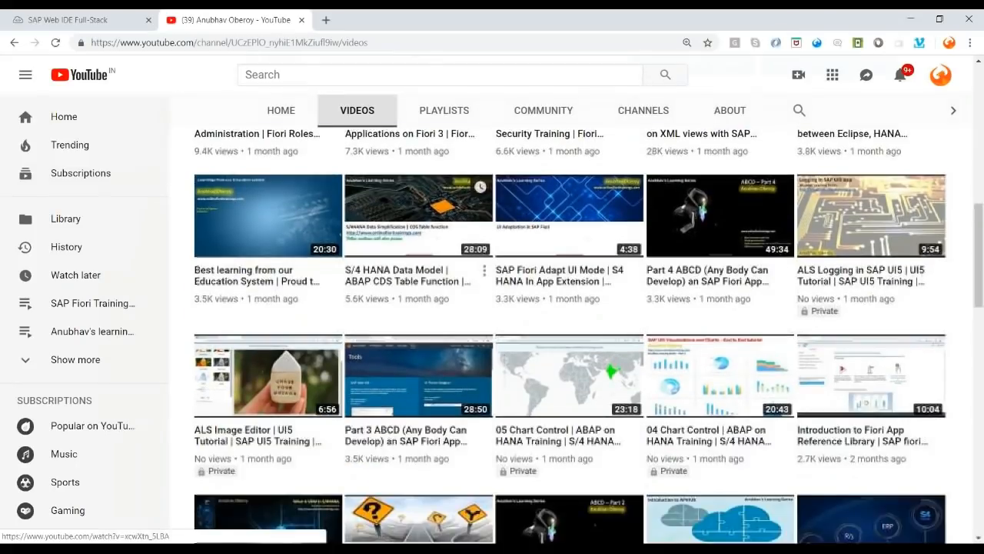
scroll(415, 323, "down", 3)
scroll(492, 323, "down", 5)
scroll(492, 323, "down", 5)
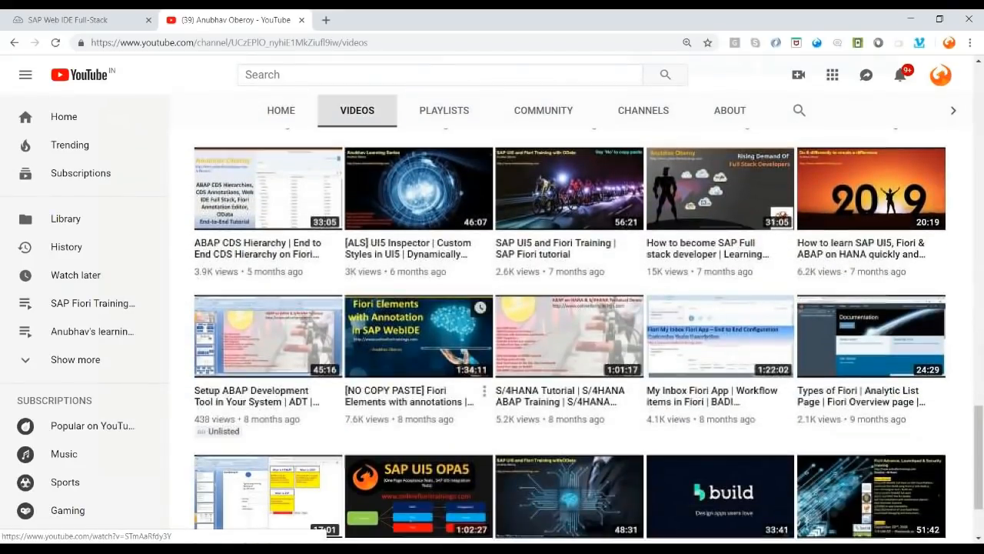
scroll(415, 332, "down", 3)
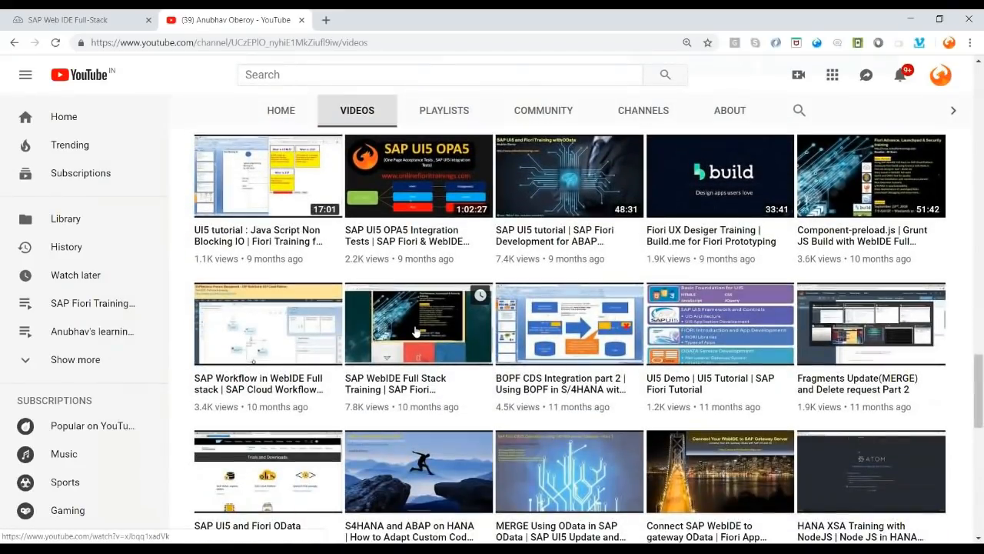
scroll(415, 333, "down", 5)
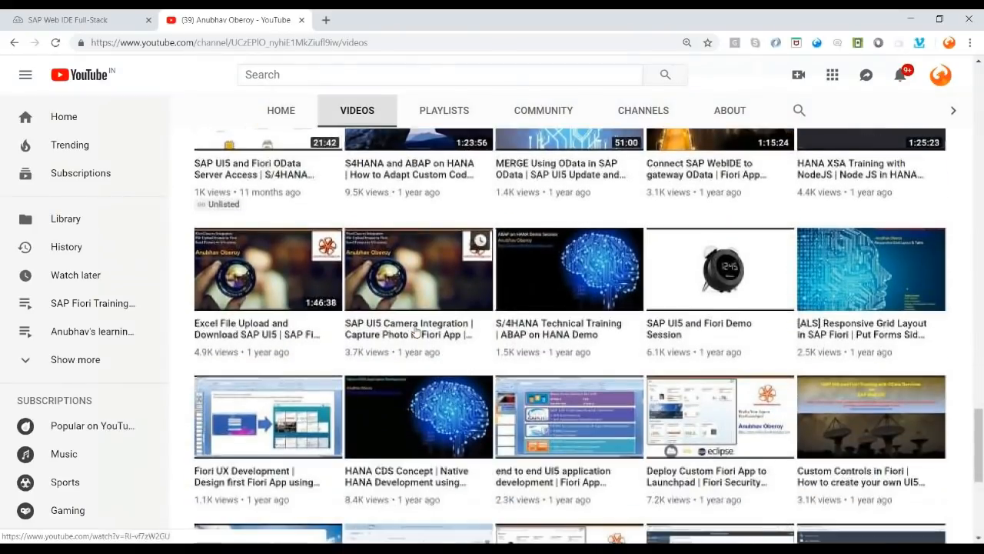
scroll(415, 331, "down", 2)
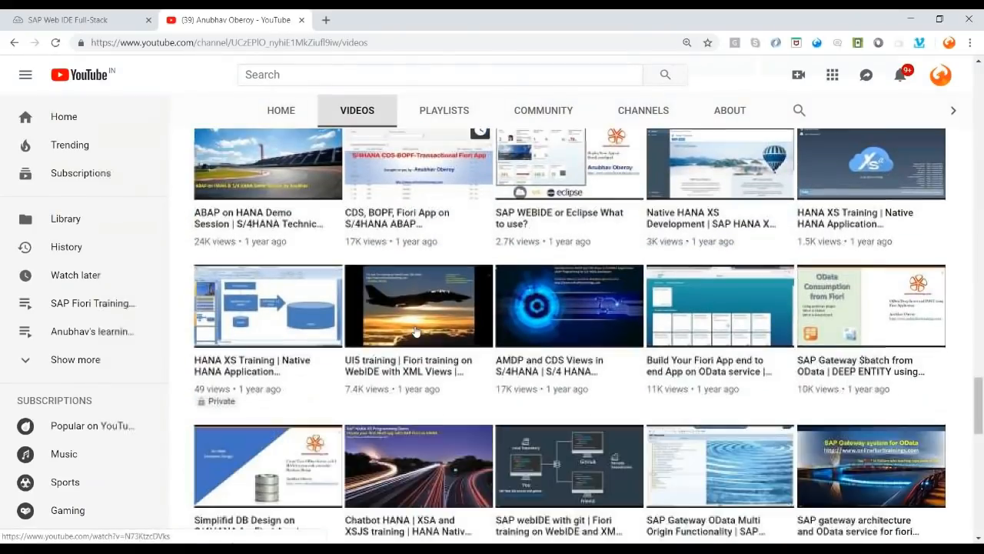
scroll(415, 333, "down", 4)
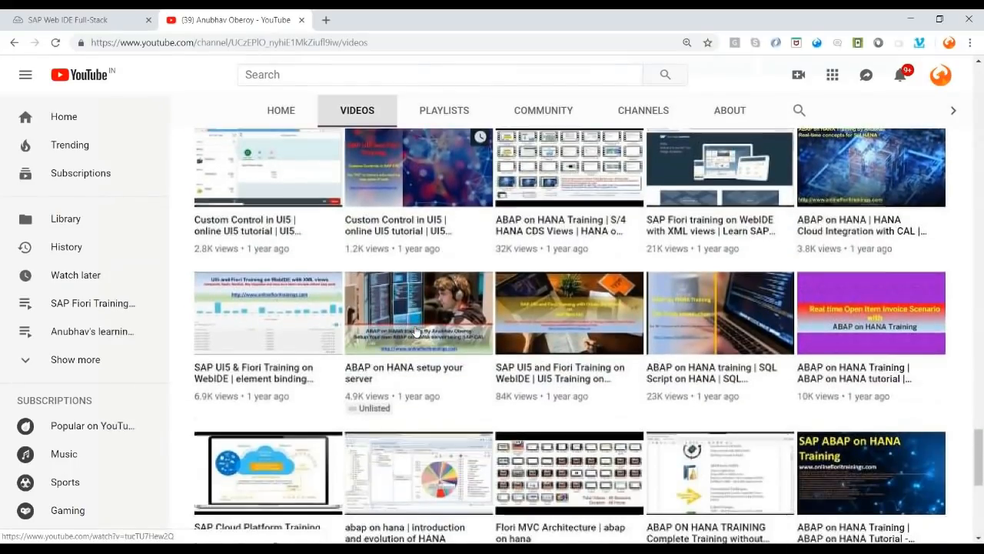
scroll(415, 330, "down", 1)
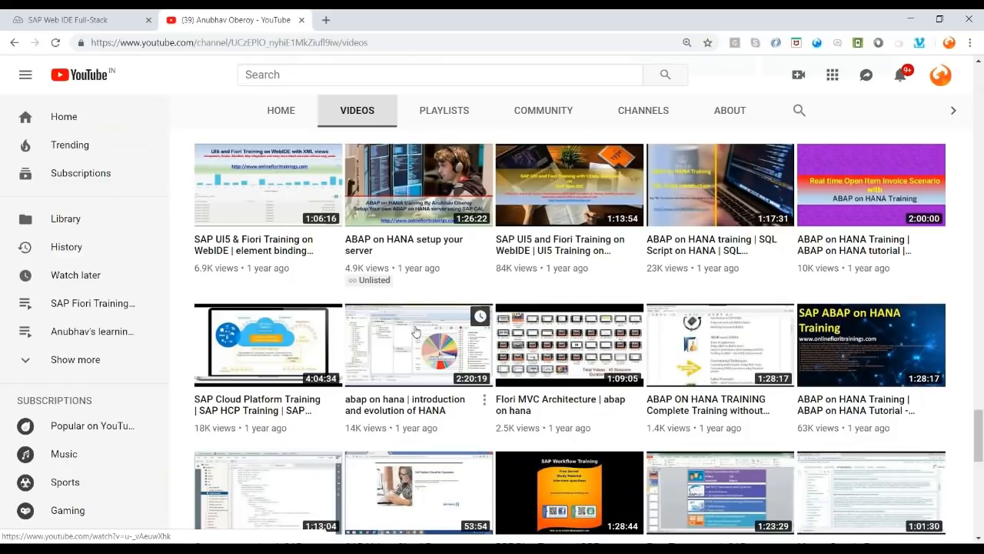
scroll(415, 332, "down", 2)
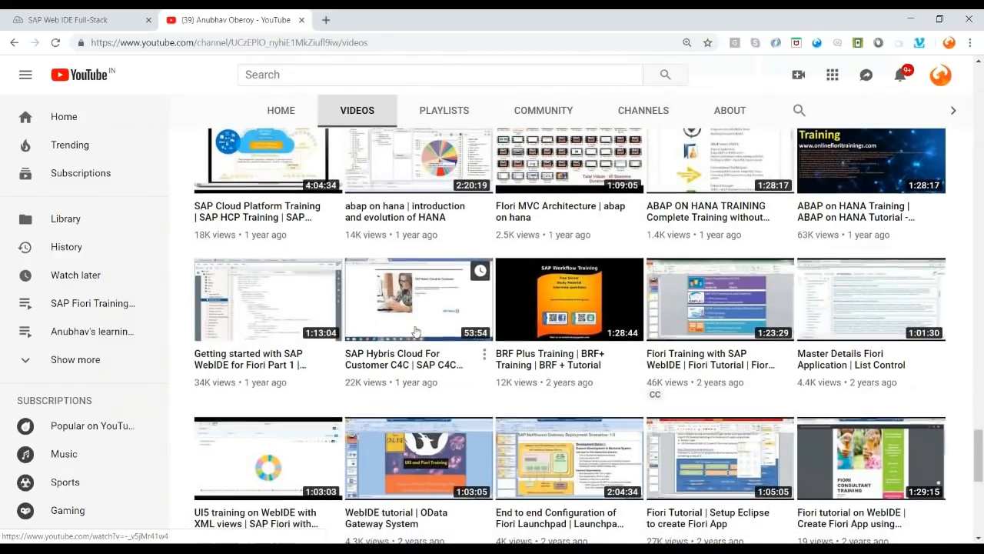
scroll(415, 332, "down", 2)
scroll(415, 331, "down", 1)
scroll(415, 332, "down", 2)
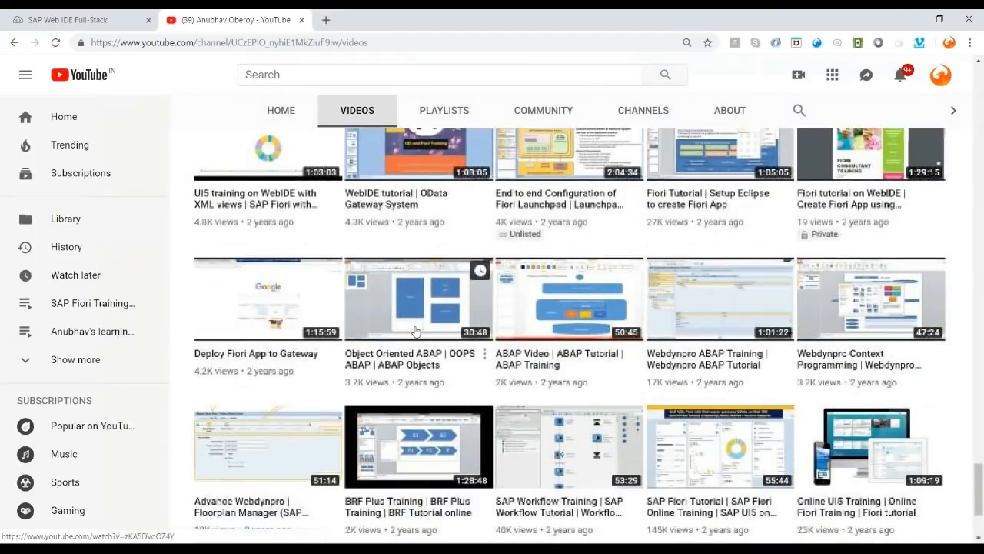
scroll(415, 331, "down", 1)
scroll(414, 329, "up", 15)
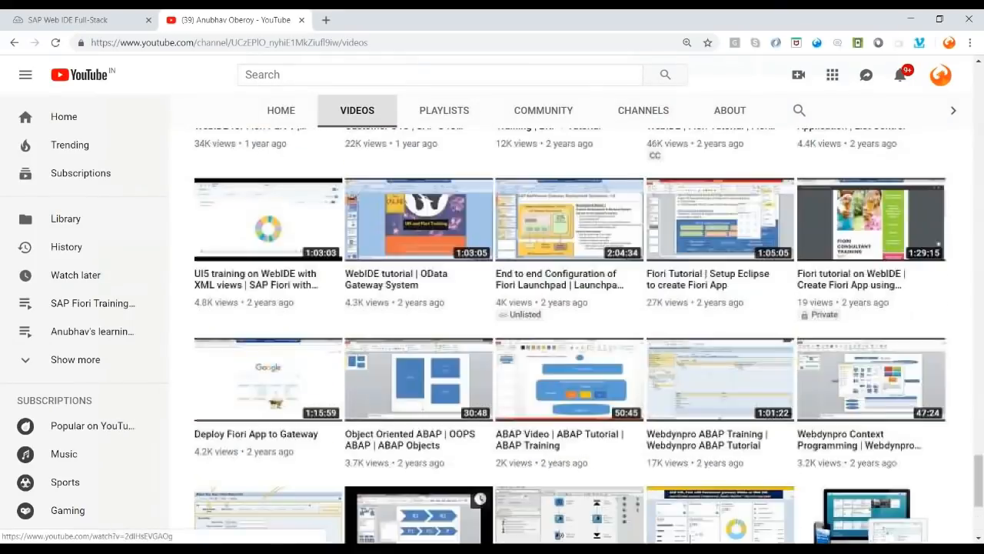
scroll(414, 329, "up", 15)
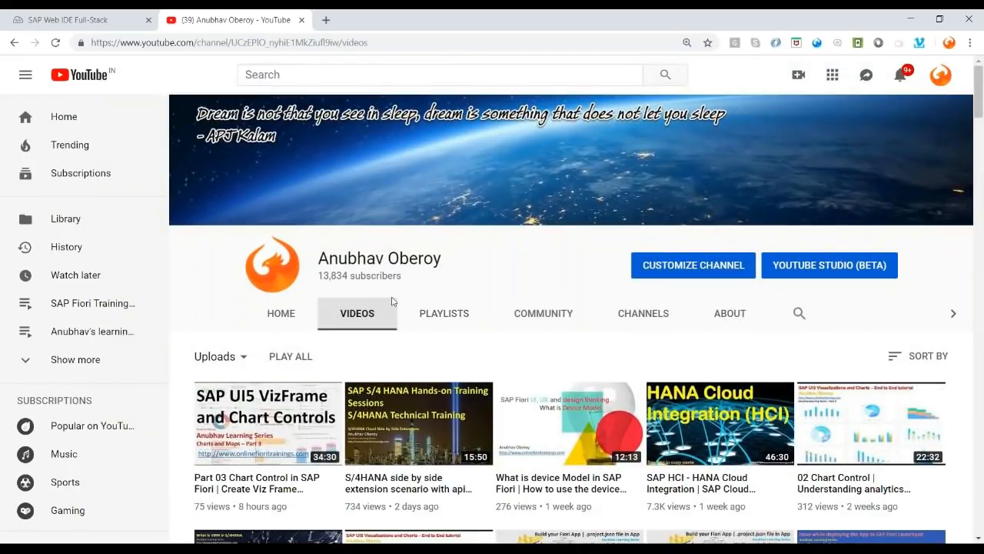
- Load onlinefioritrainings.com in a new tab, then return to the YouTube tab's search box
left_click(326, 20)
type("o")
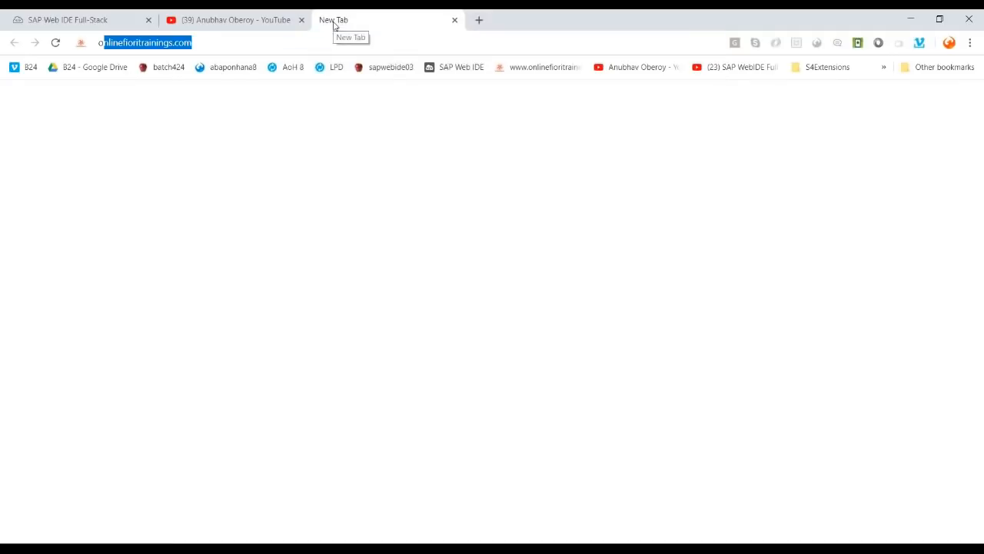
key("Return")
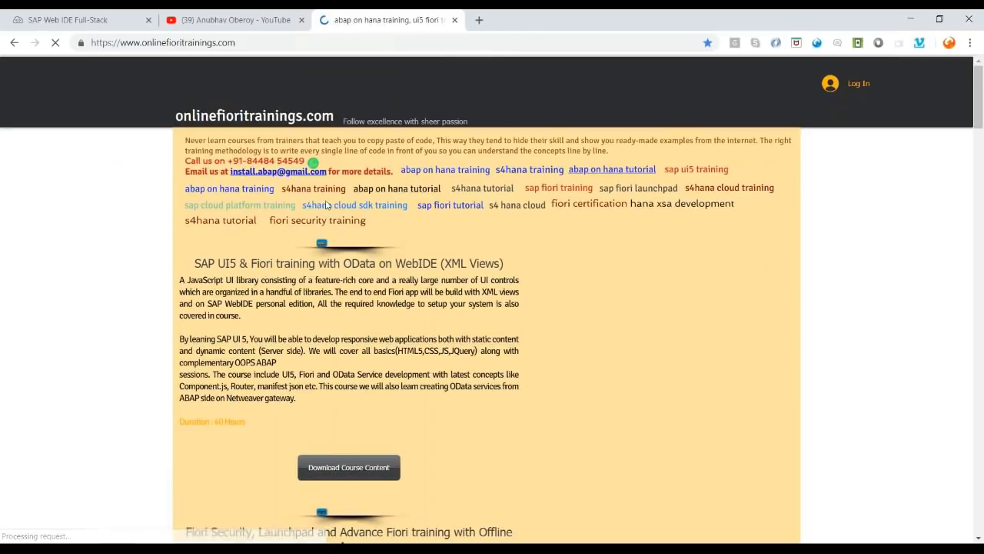
left_click(230, 20)
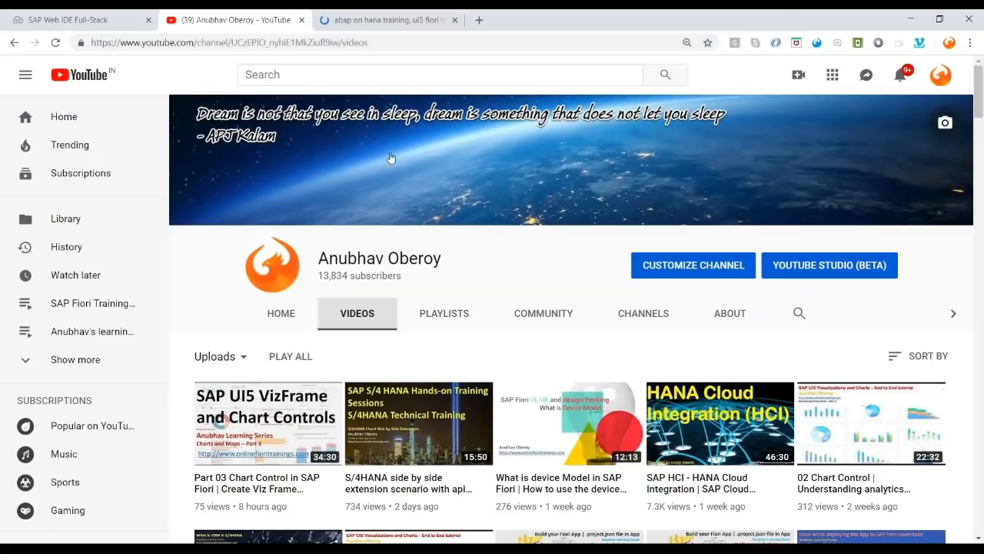
left_click(337, 72)
- Search YouTube for 'getting started with webide fullstack' and open the WebIDE Part 1 video
type("getting")
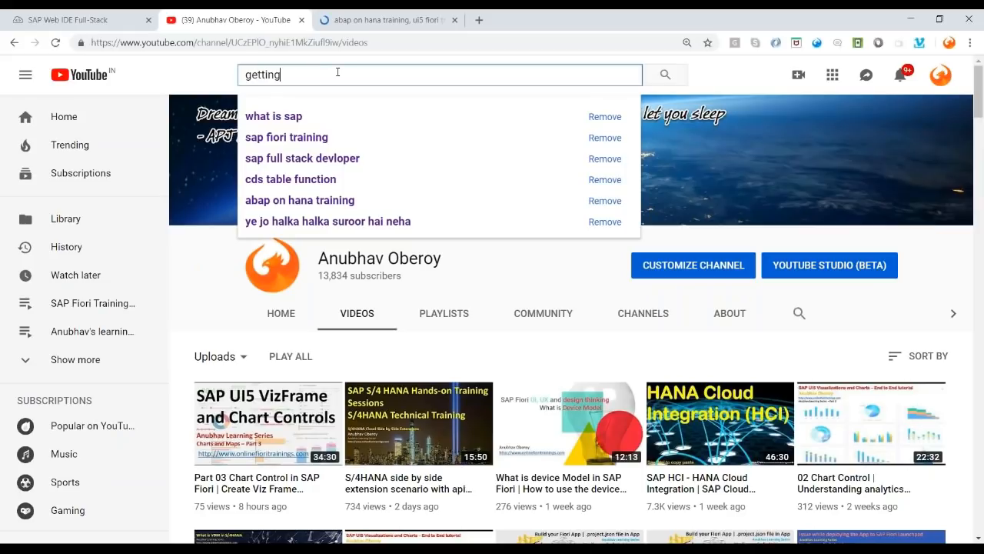
type(" started ")
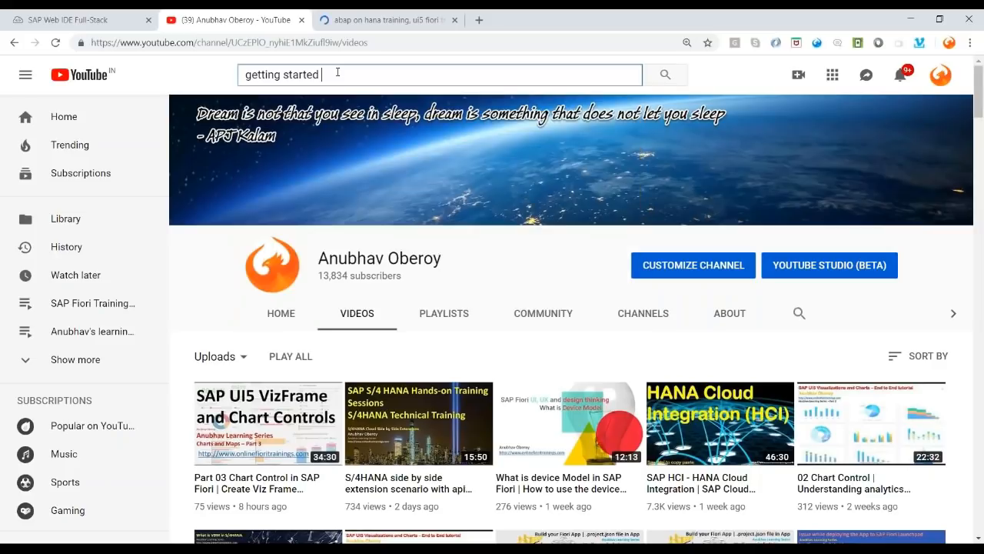
type("with web")
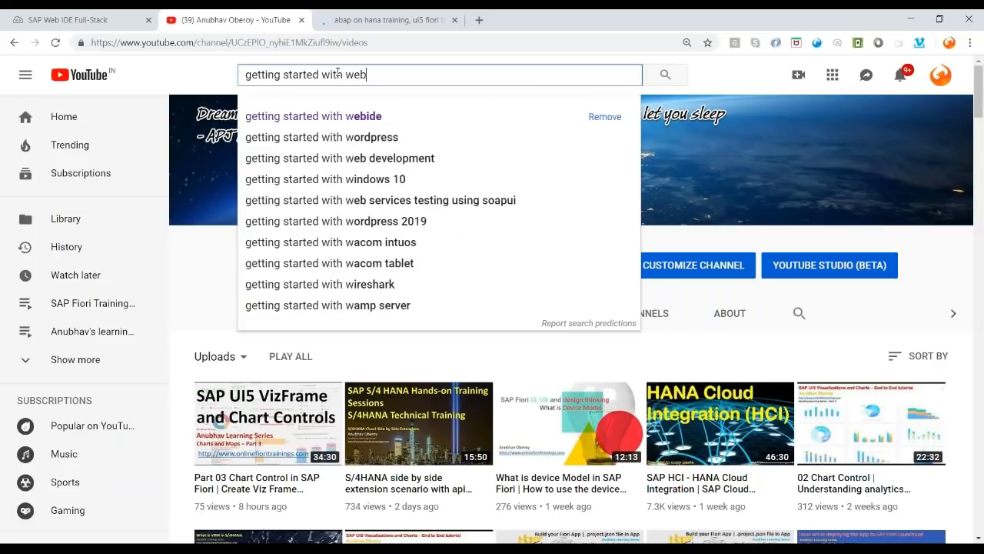
type("ide fullstack")
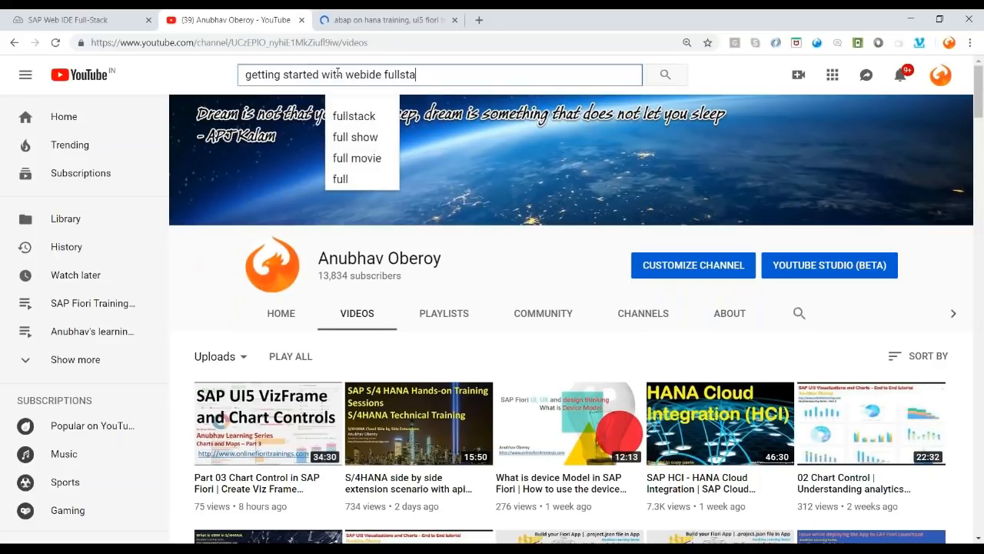
key("Return")
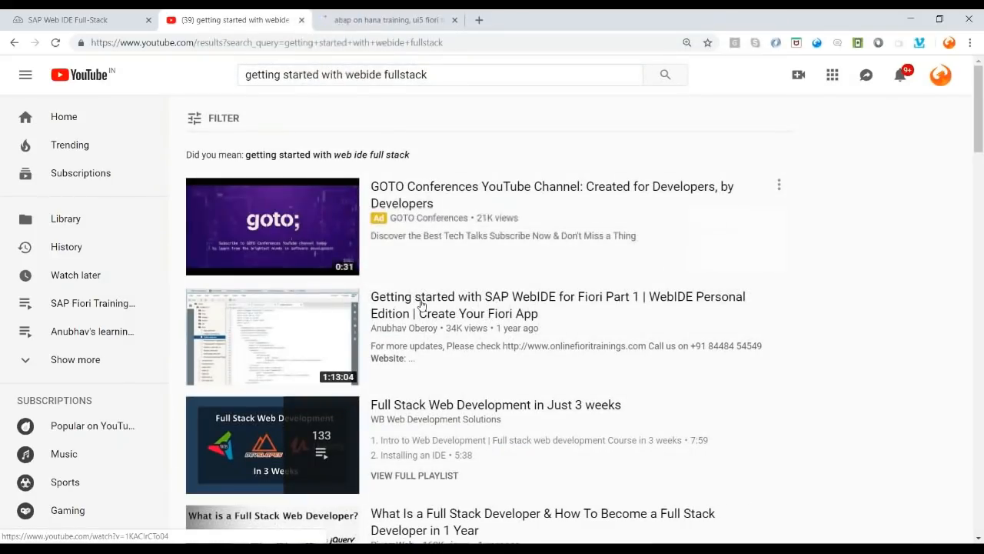
left_click(422, 305)
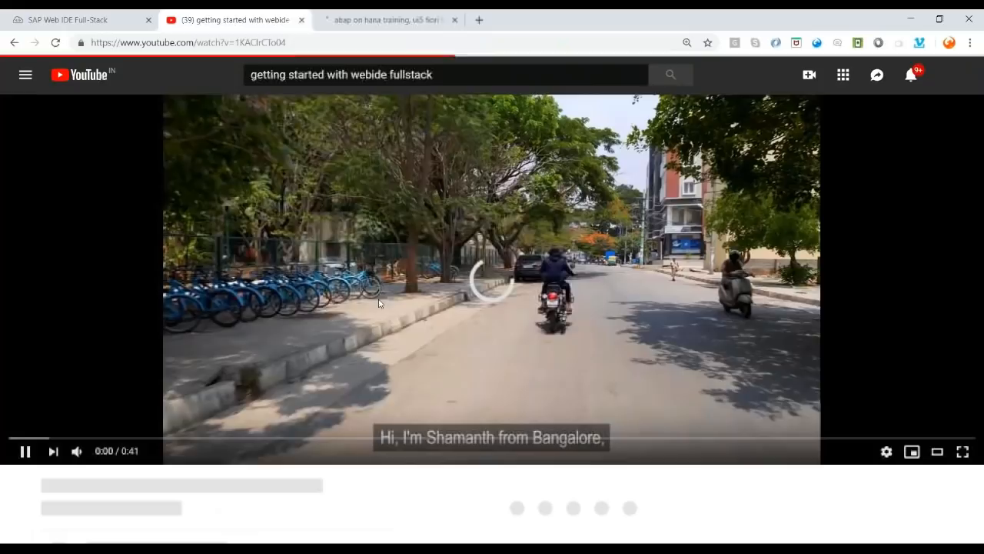
- Skip the ad so the main video plays, then close the YouTube tab
scroll(441, 342, "down", 3)
scroll(441, 342, "down", 2)
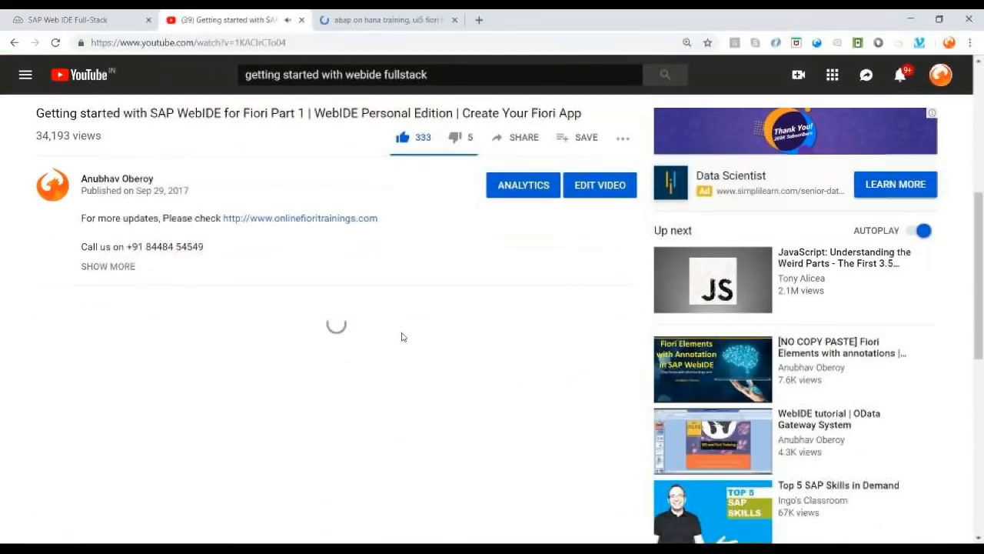
left_click_drag(44, 113, 326, 113)
left_click(322, 114)
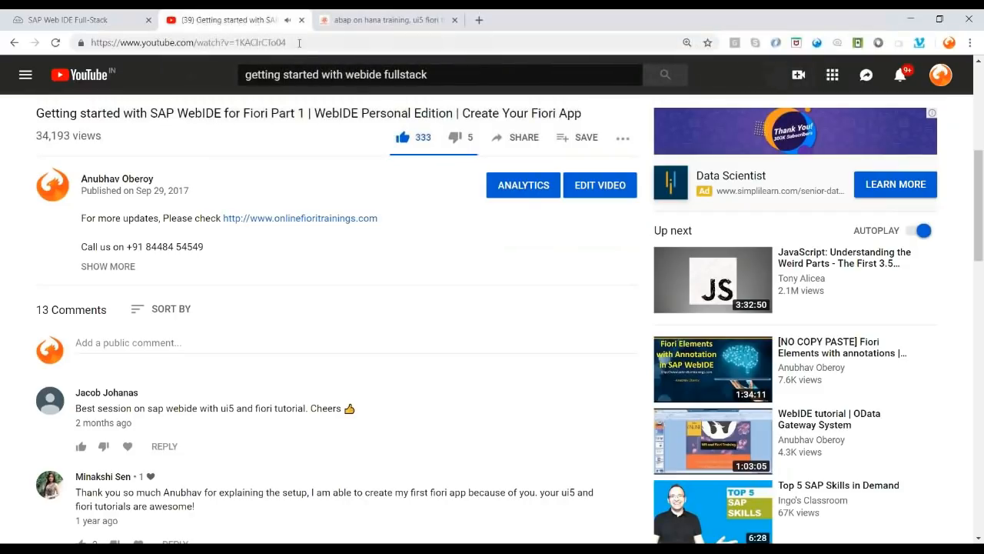
scroll(653, 133, "up", 1)
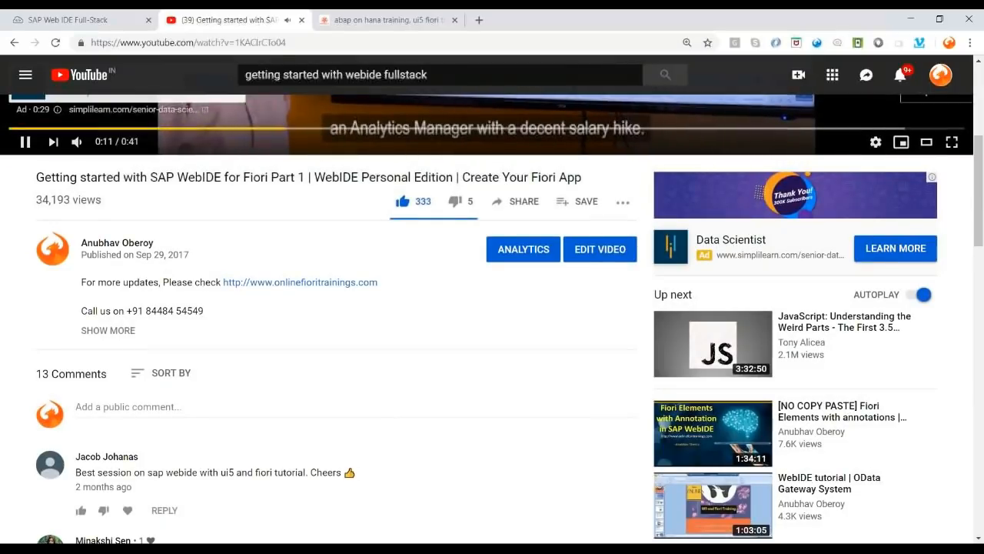
left_click(916, 112)
scroll(310, 283, "up", 2)
scroll(310, 283, "up", 3)
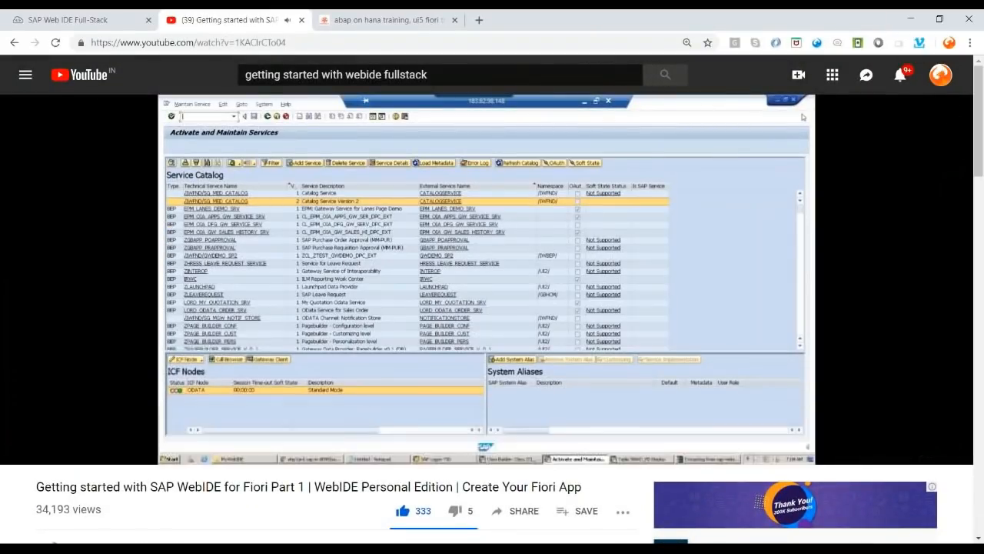
left_click(303, 21)
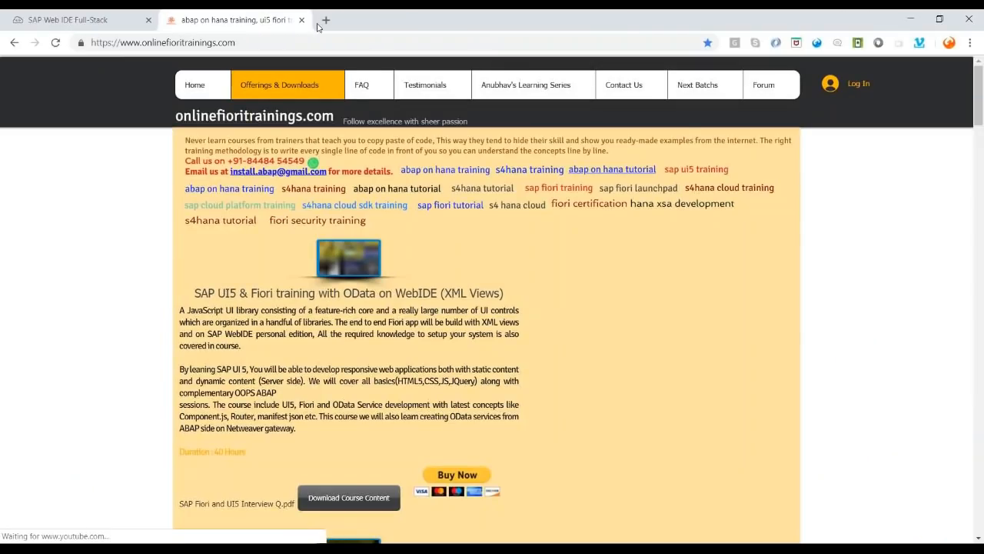
- Find 'bu' in Preferences > Extensions, turn on Import Prototype from BUILD, save, and reload the IDE
left_click(68, 19)
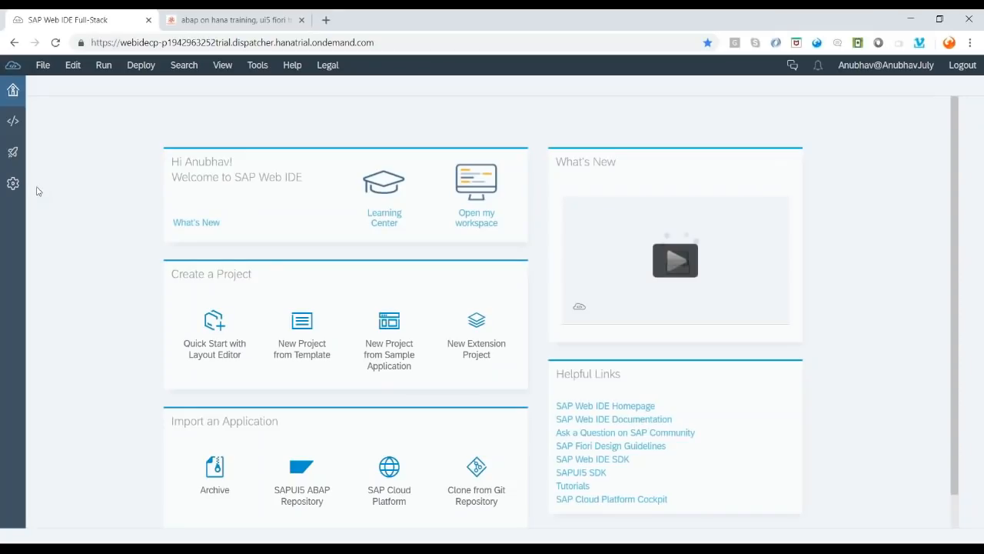
left_click(7, 190)
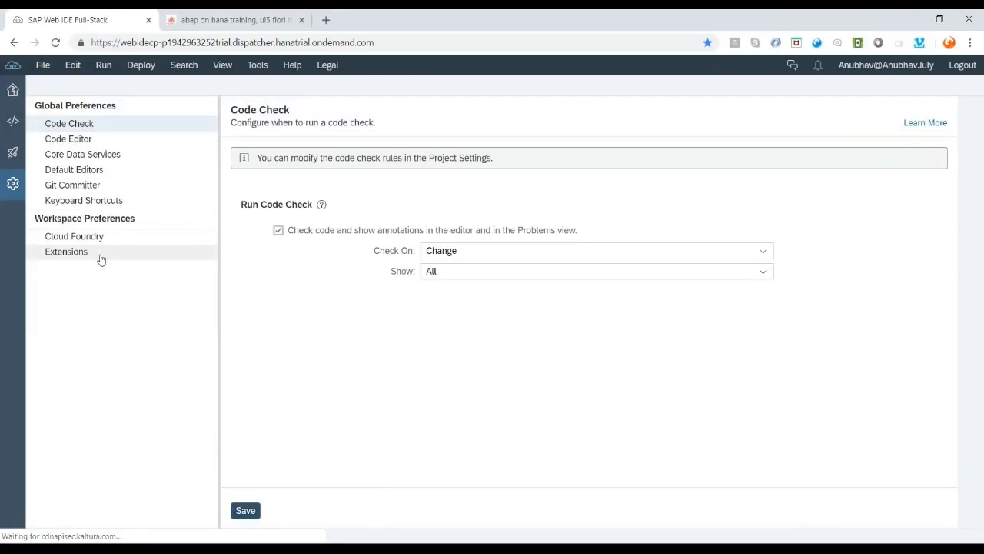
left_click(86, 257)
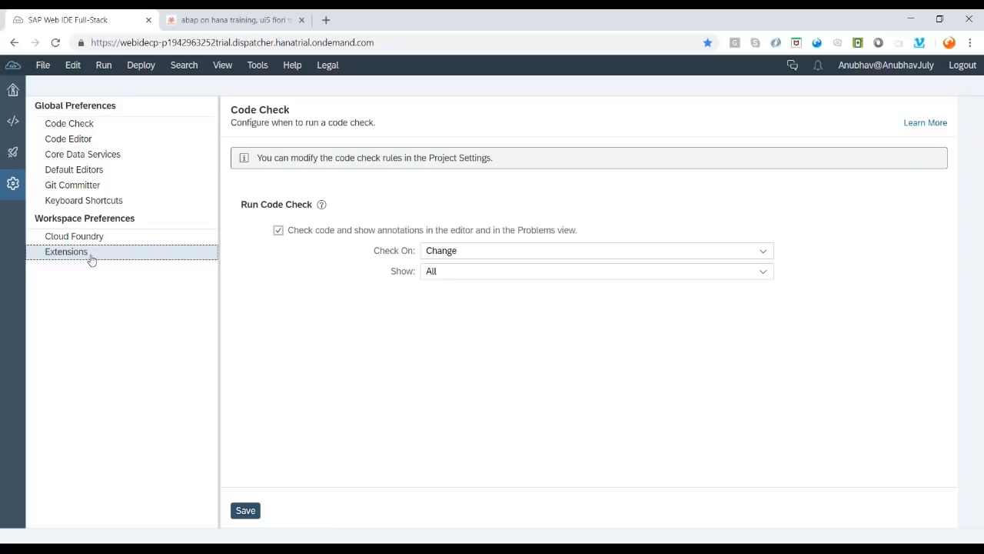
left_click(303, 175)
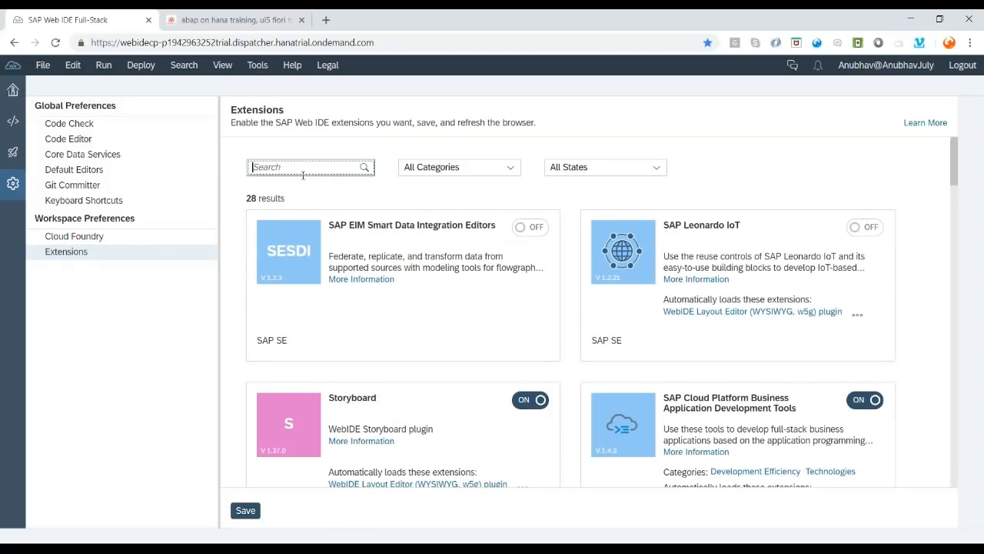
type("build")
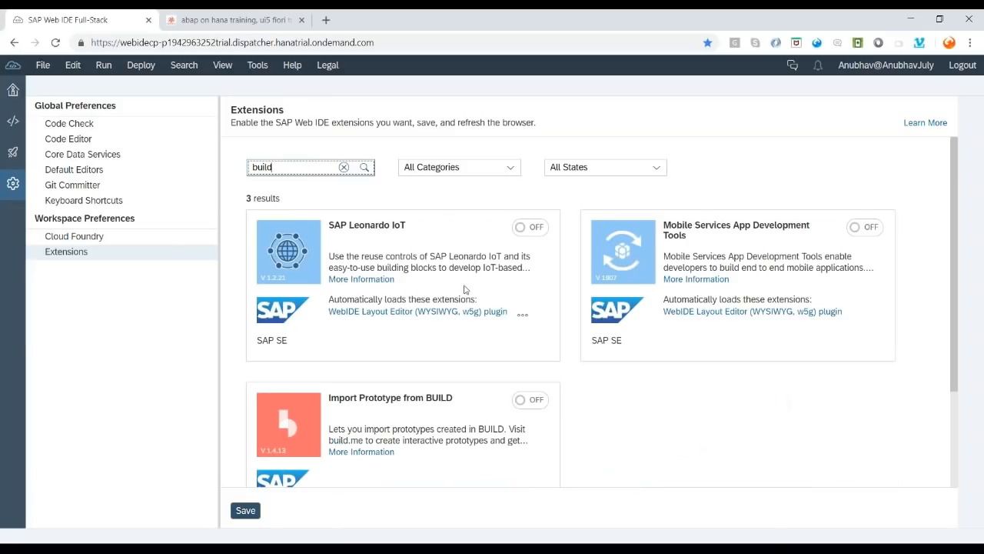
left_click(335, 400)
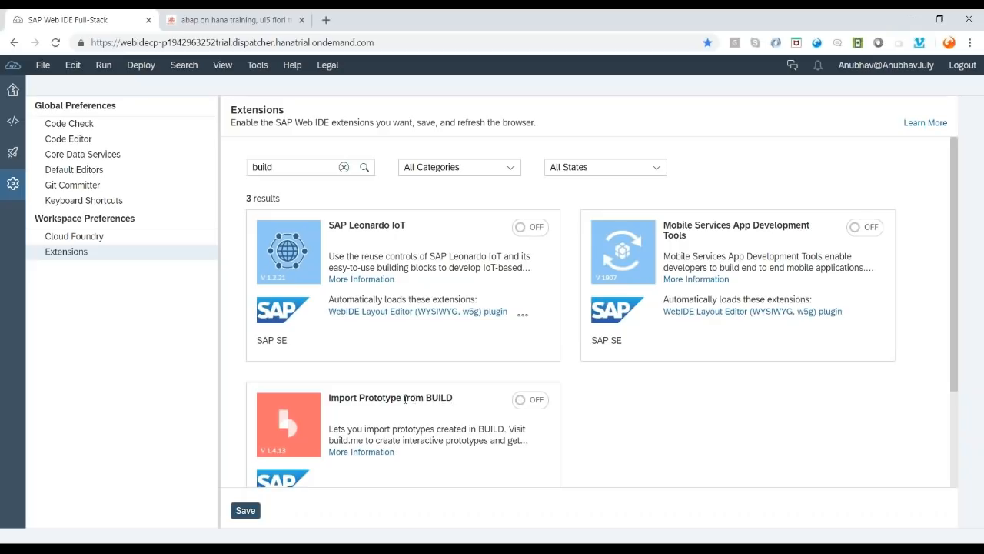
scroll(405, 399, "down", 2)
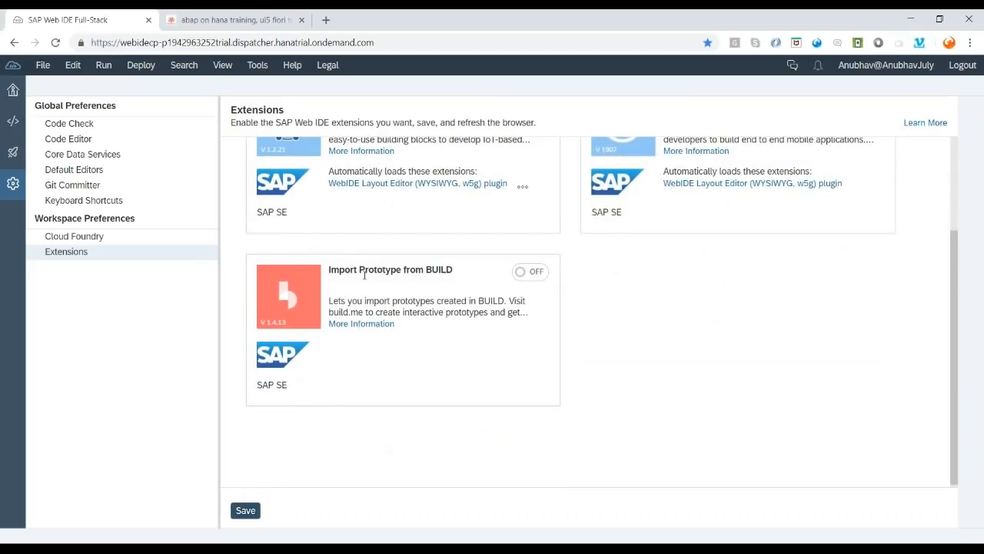
left_click(534, 277)
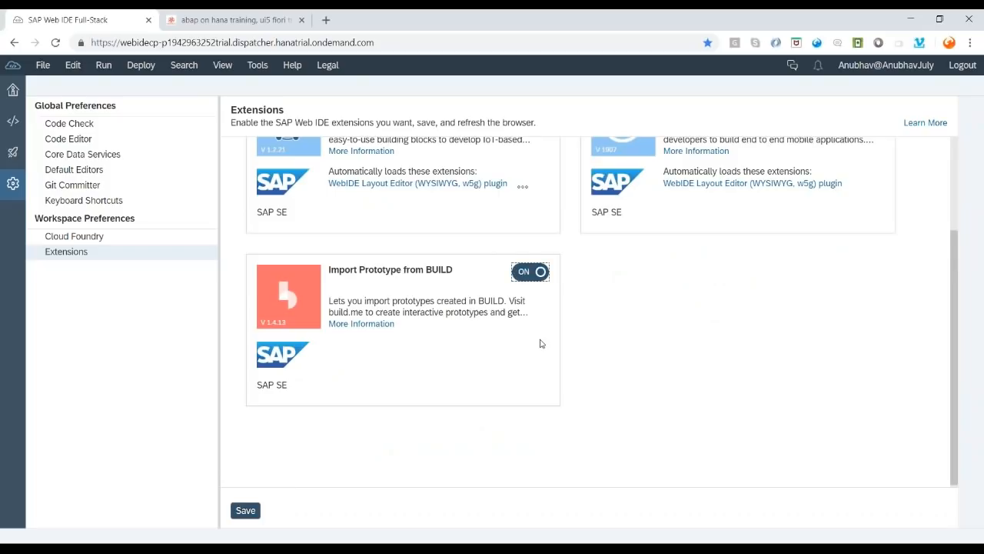
left_click(245, 510)
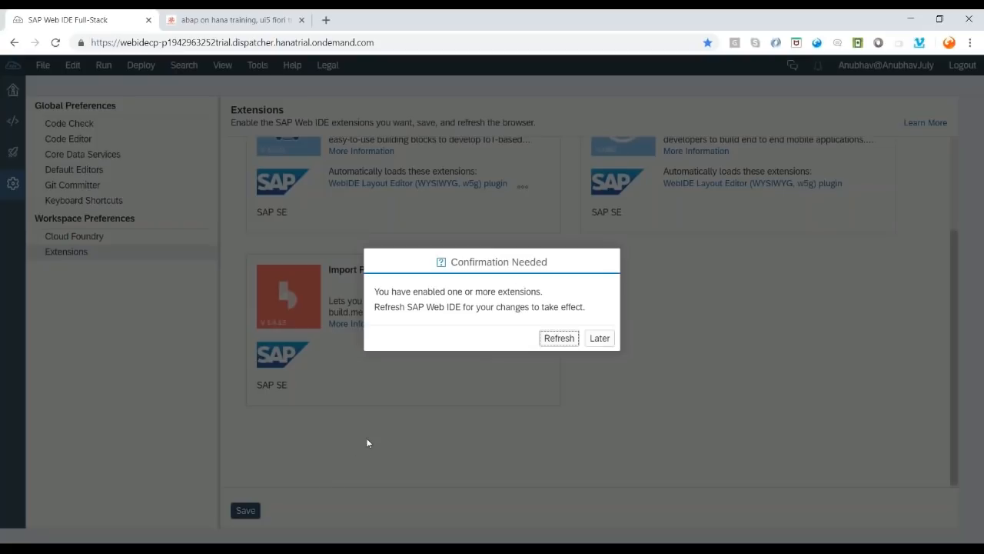
left_click(561, 342)
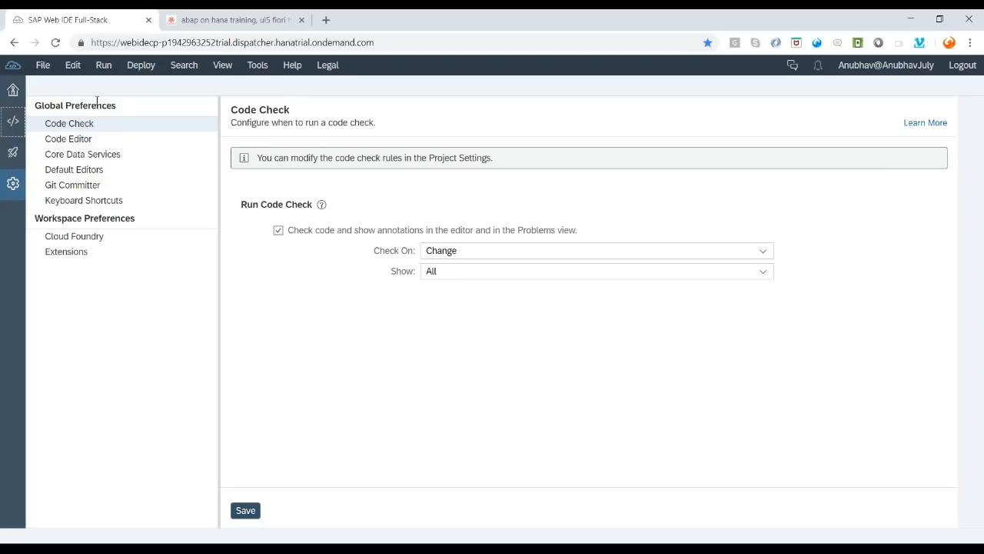
- Switch to the Development perspective and close all open editor tabs
left_click(13, 121)
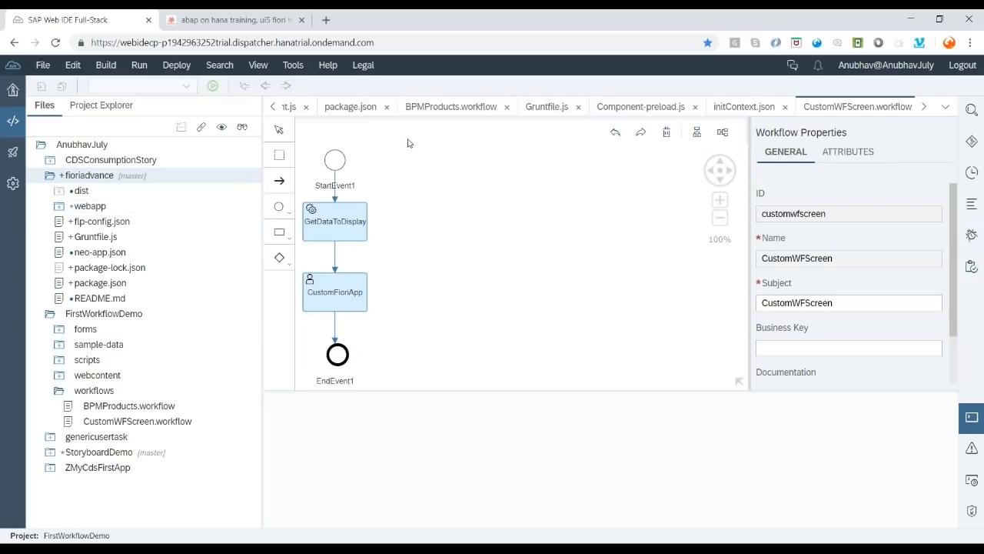
right_click(435, 107)
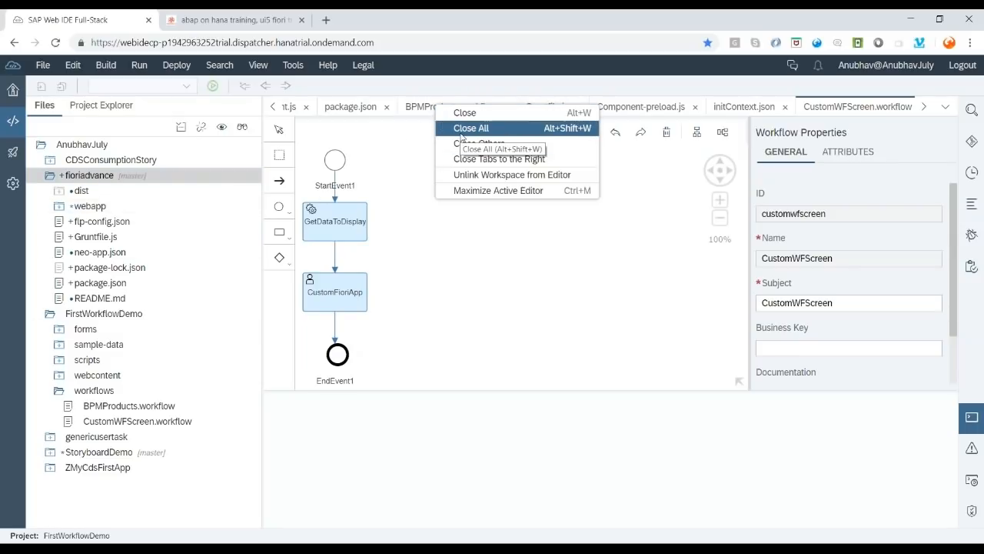
left_click(459, 129)
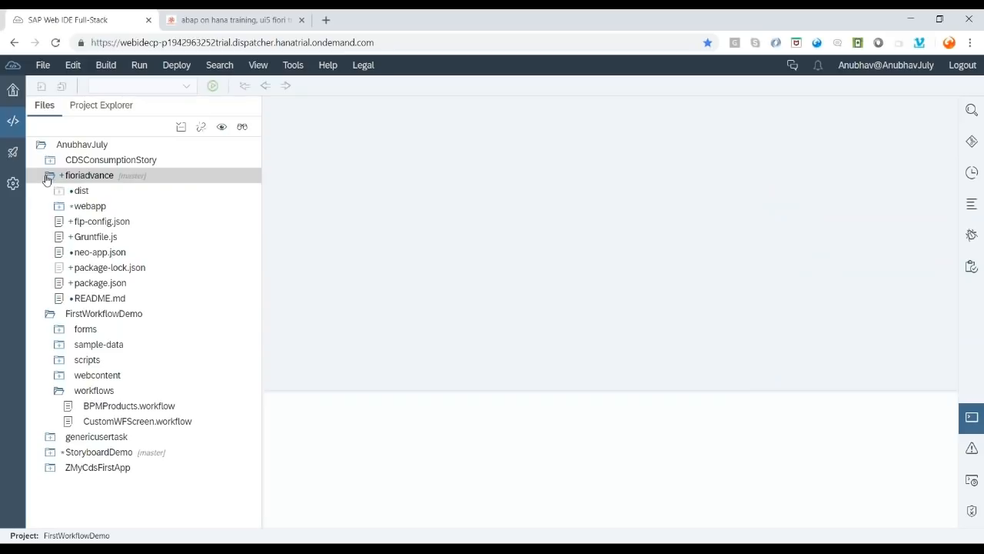
- Collapse the fioriadvance and FirstWorkflowDemo folders and bring up the workspace root's context menu
left_click(49, 175)
left_click(50, 192)
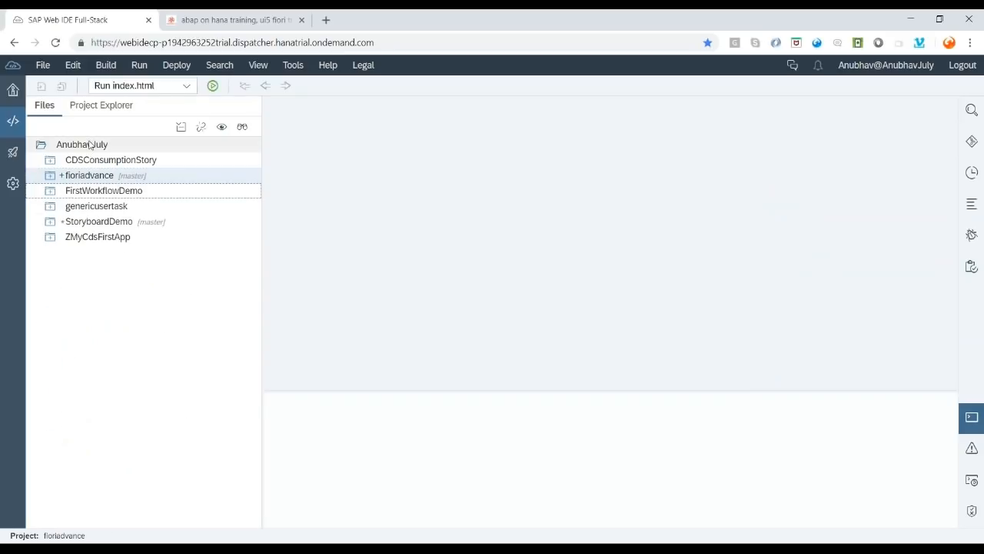
left_click(91, 146)
right_click(91, 143)
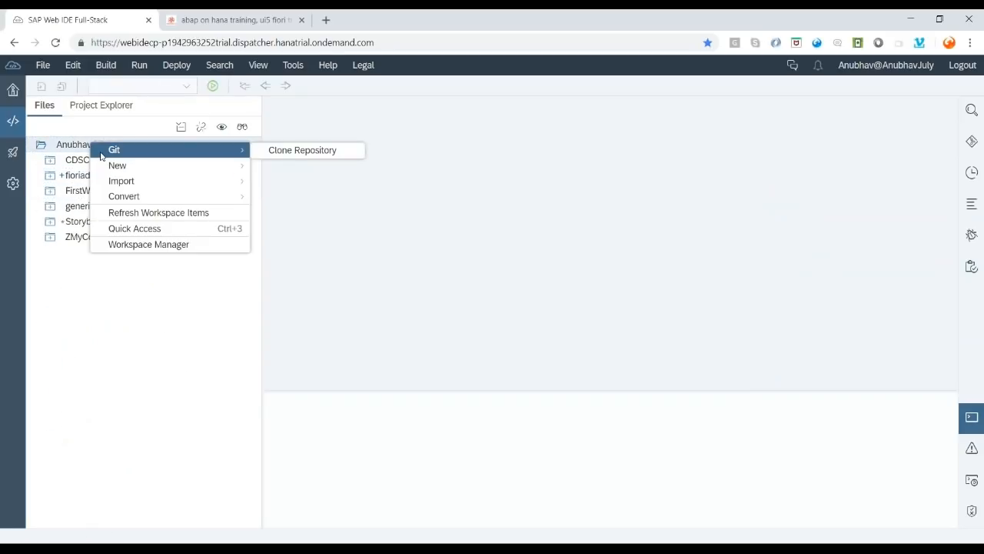
mouse_move(184, 170)
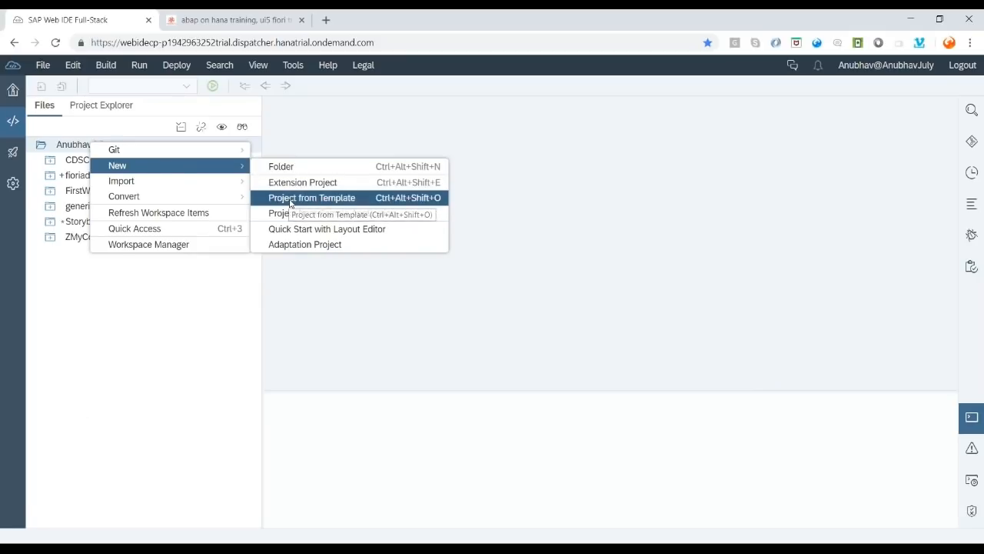
- Start a new project from template, filtered to the BUILD Project category, using the BUILD Project tile
left_click(291, 198)
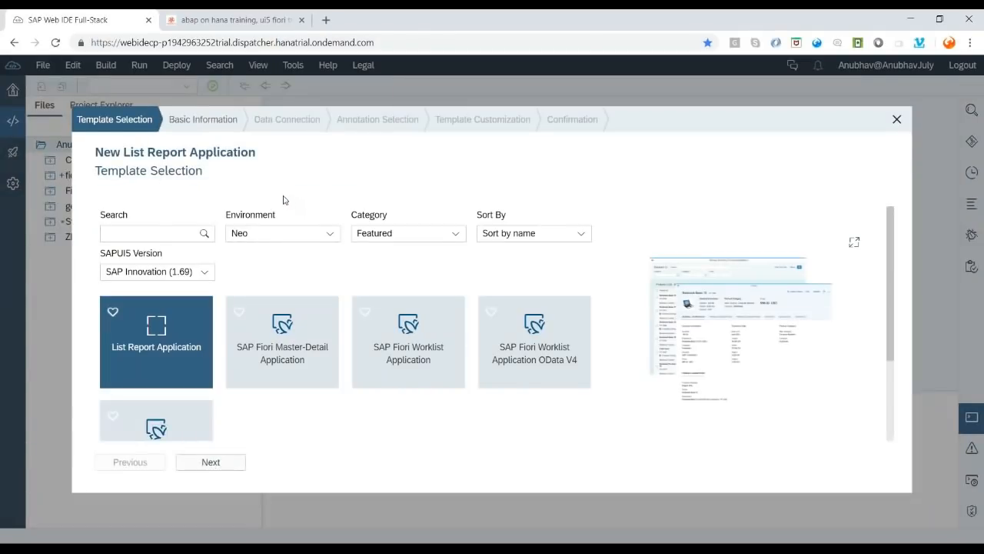
left_click(455, 234)
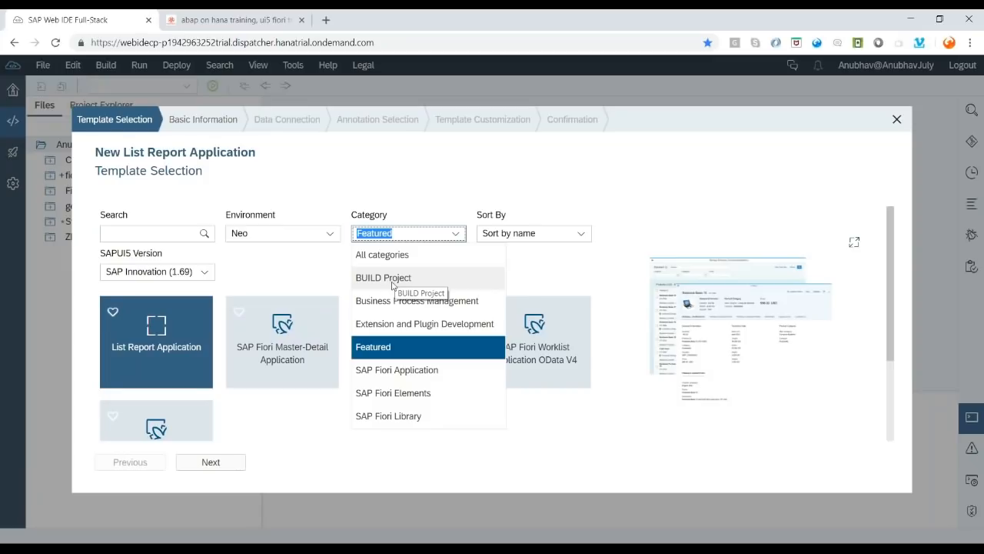
left_click(392, 278)
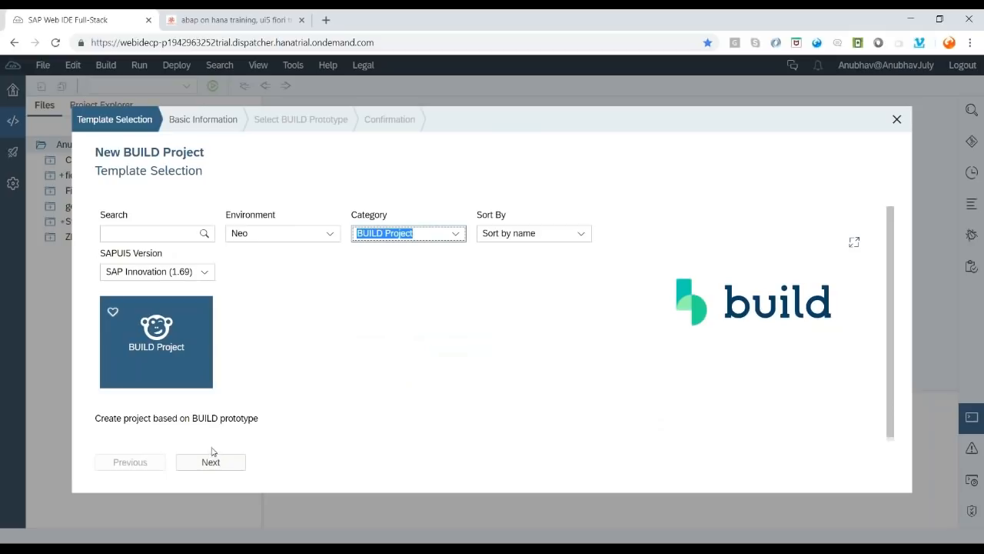
left_click(171, 355)
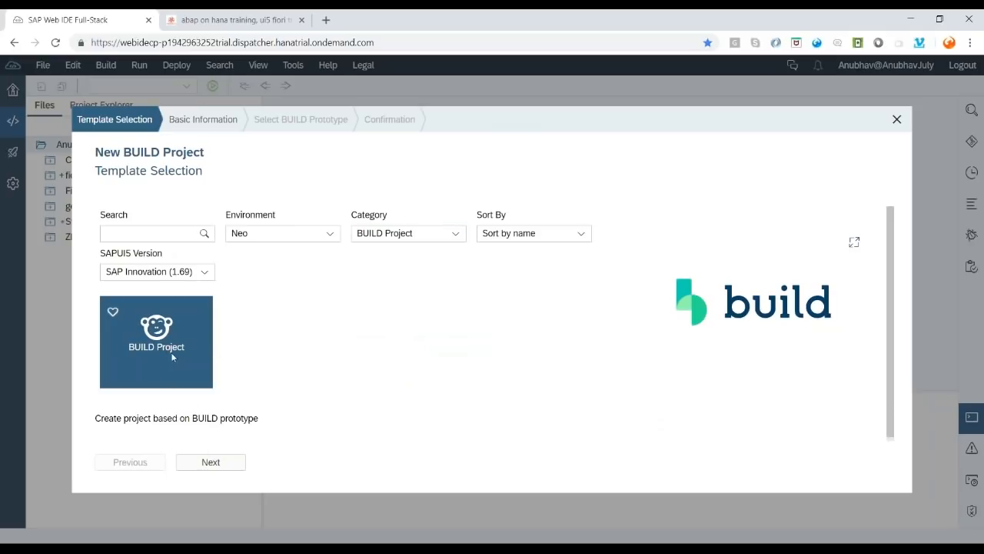
left_click(208, 467)
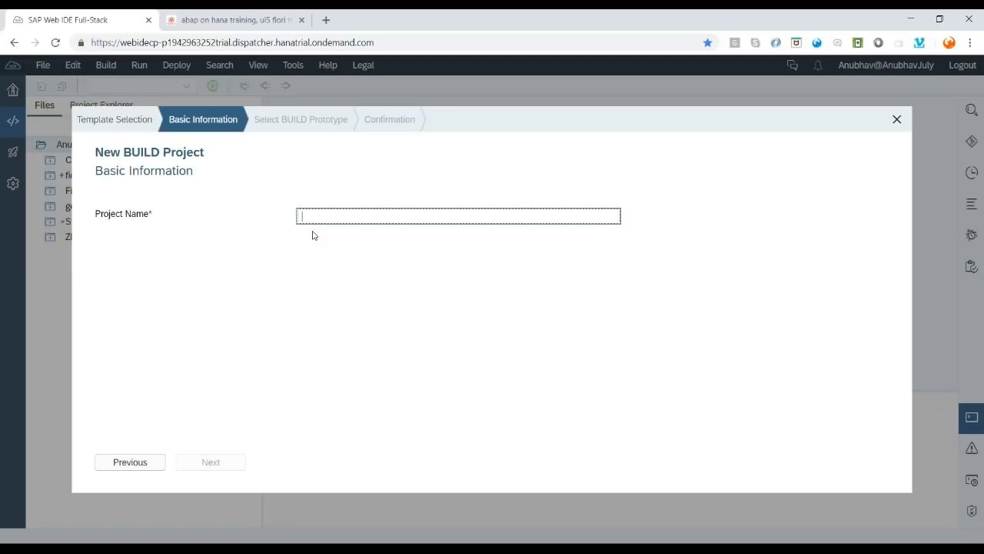
- Name the project 'AnubhavINV' and continue to BUILD prototype selection
type("ANu")
key("BackSpace")
type("AnubhavIN")
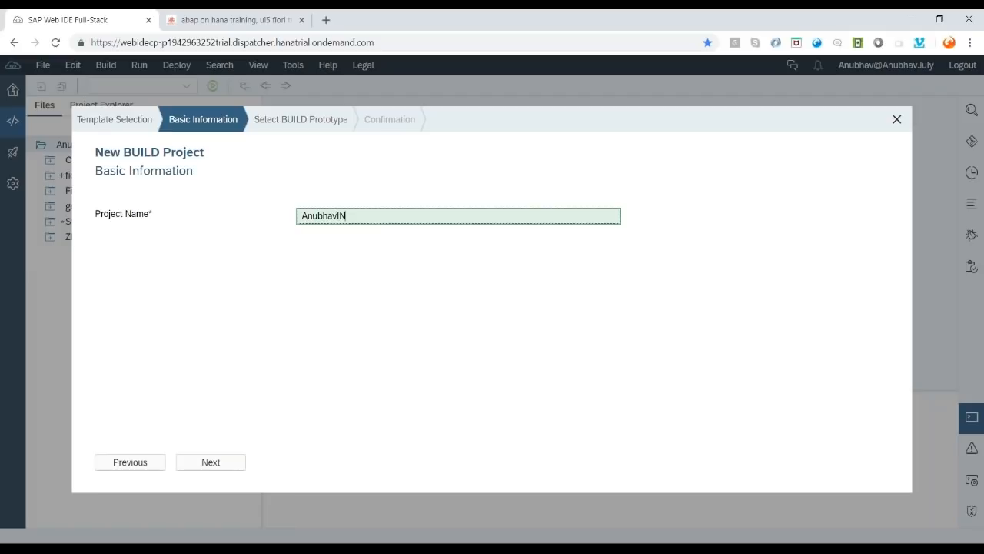
type("V")
left_click(210, 461)
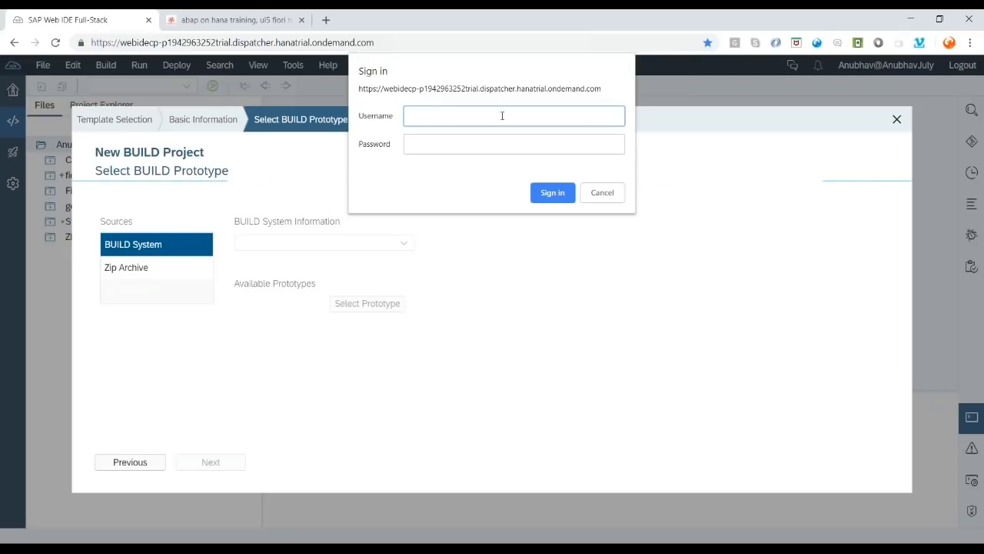
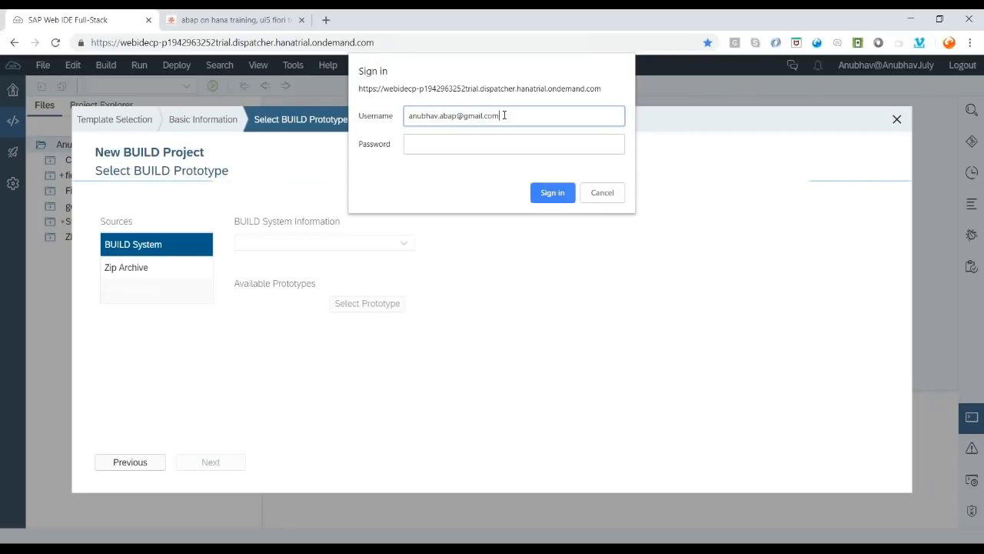
- Sign in to BUILD with the account e-mail and password
key("Tab")
type("•••••••••")
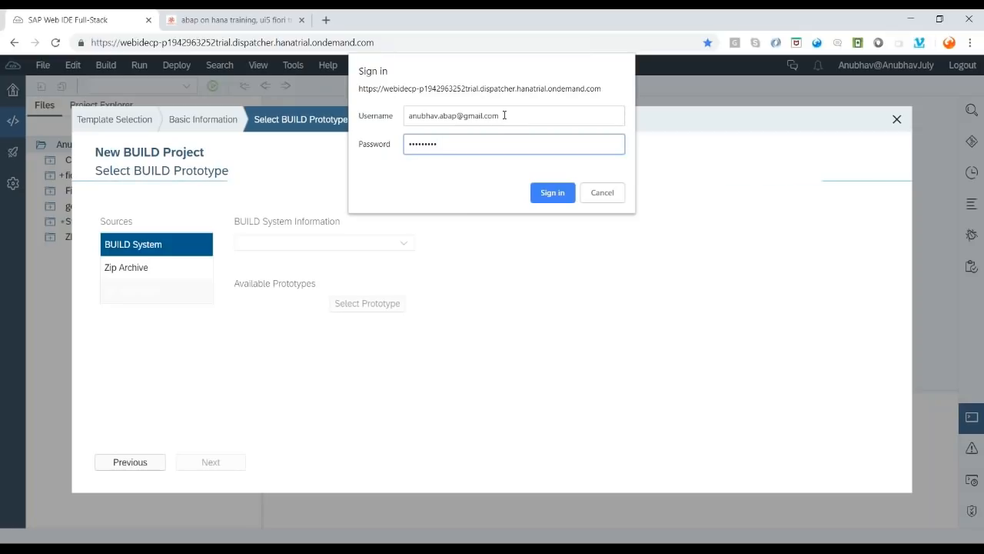
left_click(559, 193)
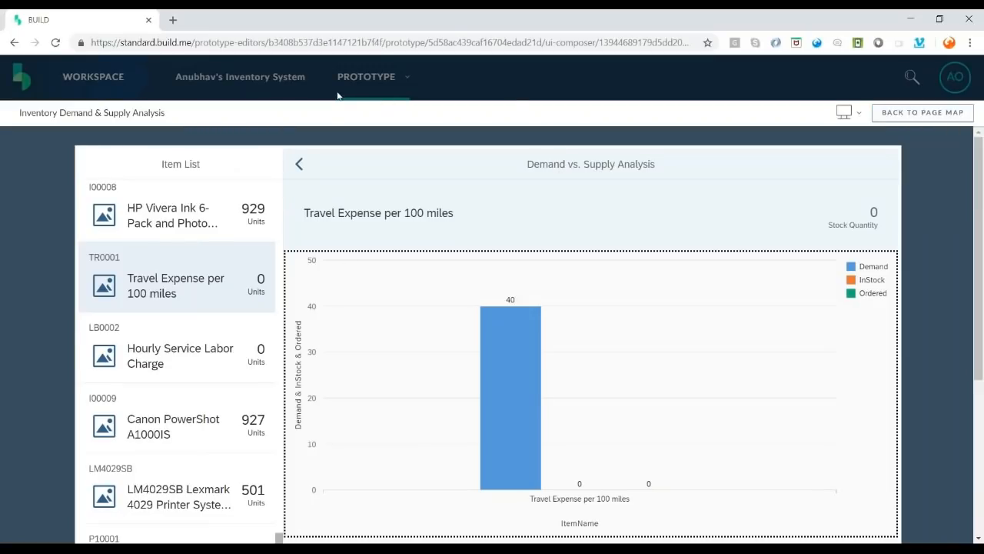
- Return from the prototype preview to the page map, then open the inventory system project's home page
left_click(242, 75)
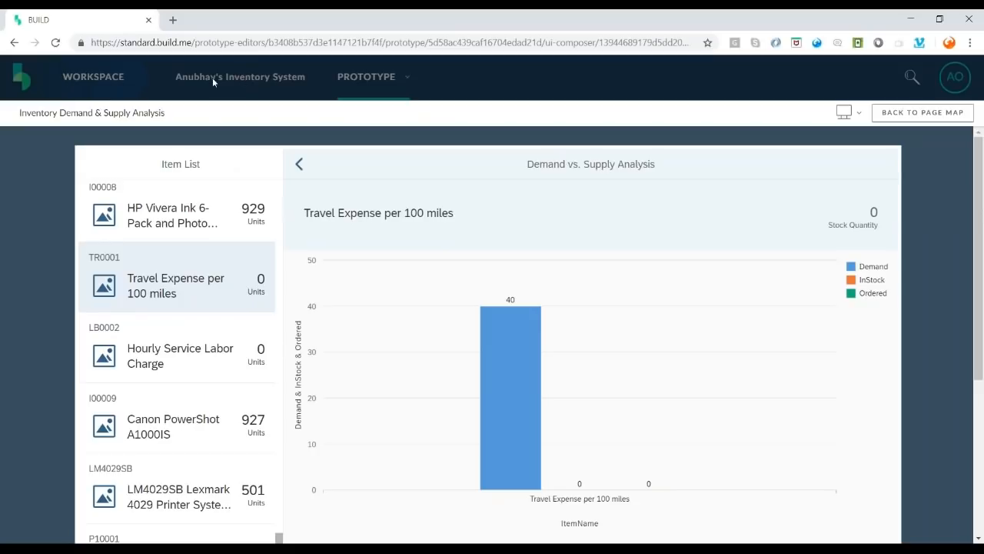
left_click(932, 111)
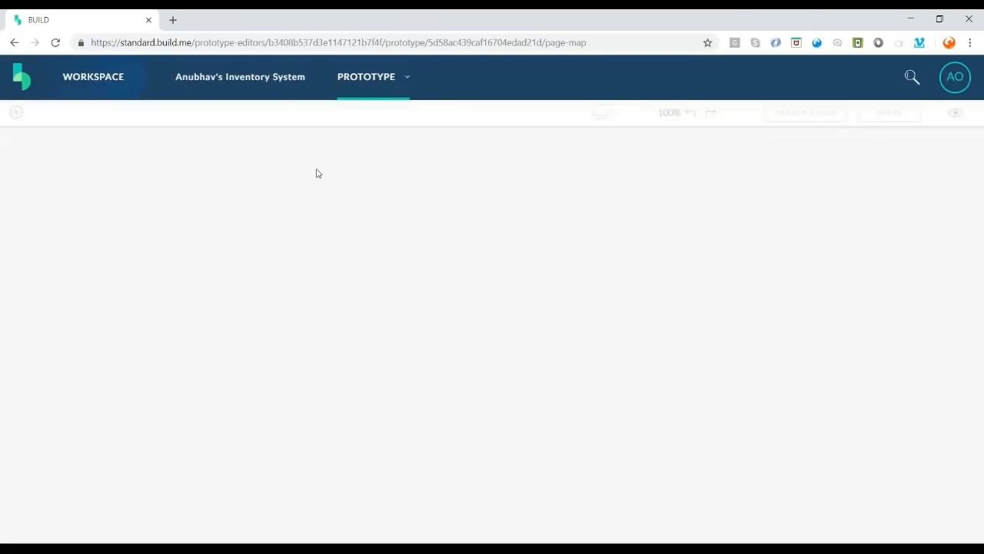
left_click(266, 82)
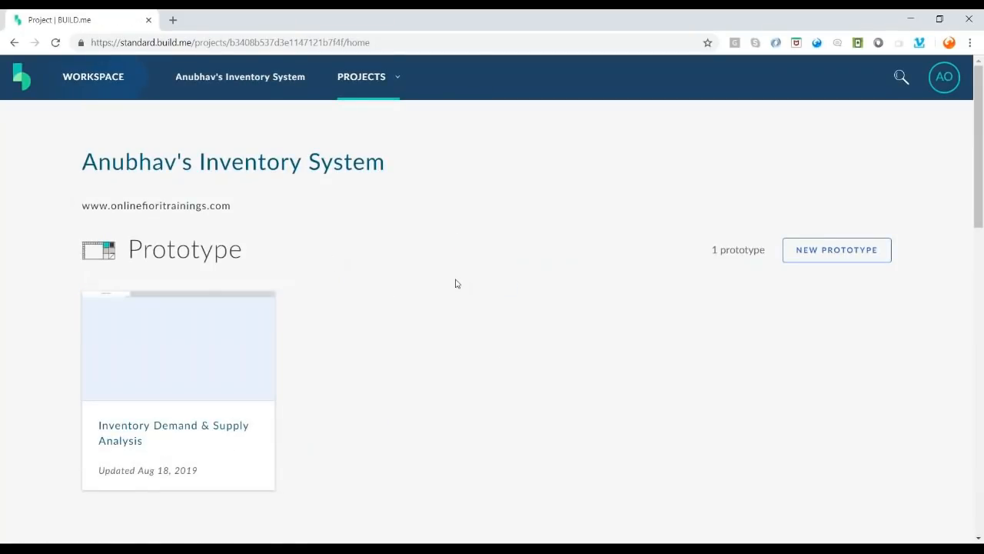
scroll(439, 278, "down", 10)
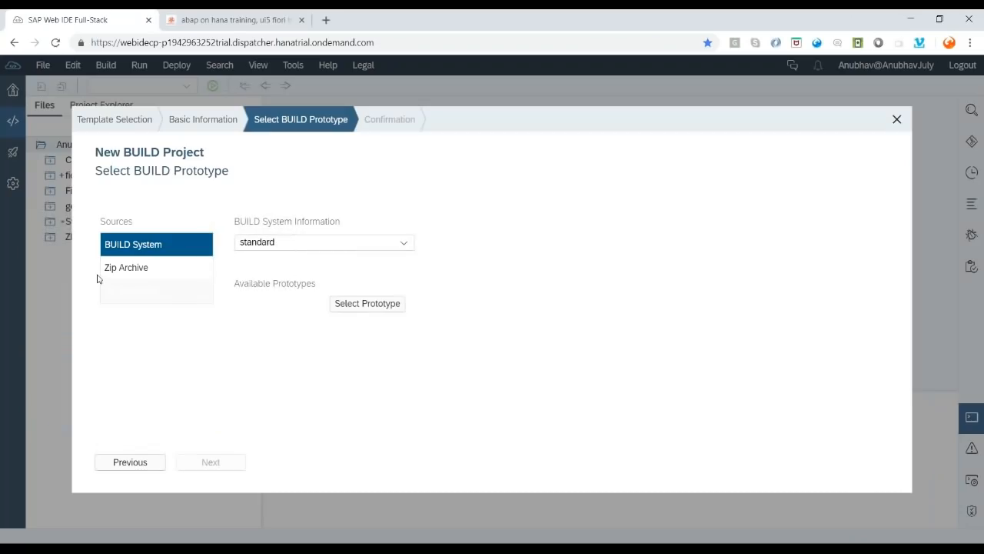
- Pick Untitled Prototype from the standard BUILD system, then close the sharing details in the BUILD window
left_click(119, 269)
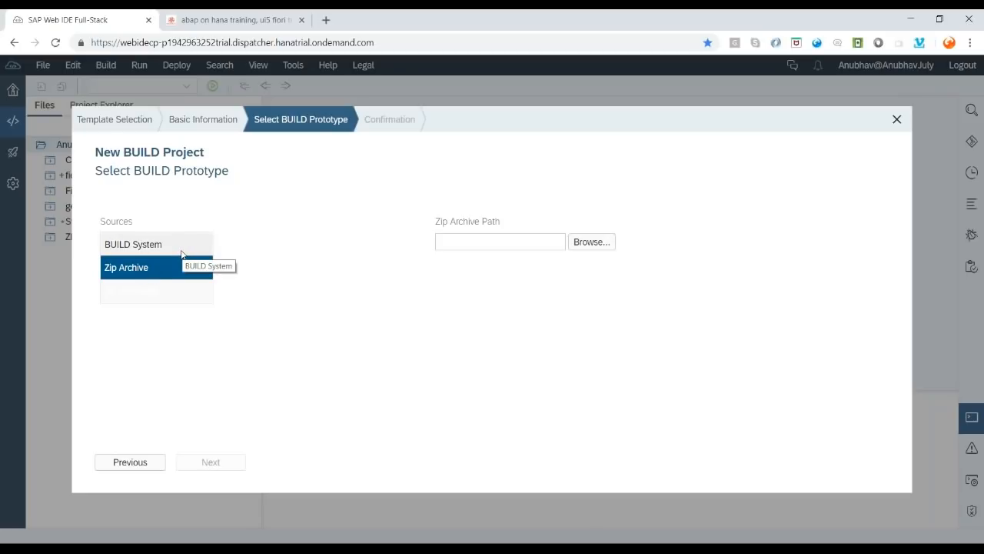
left_click(185, 246)
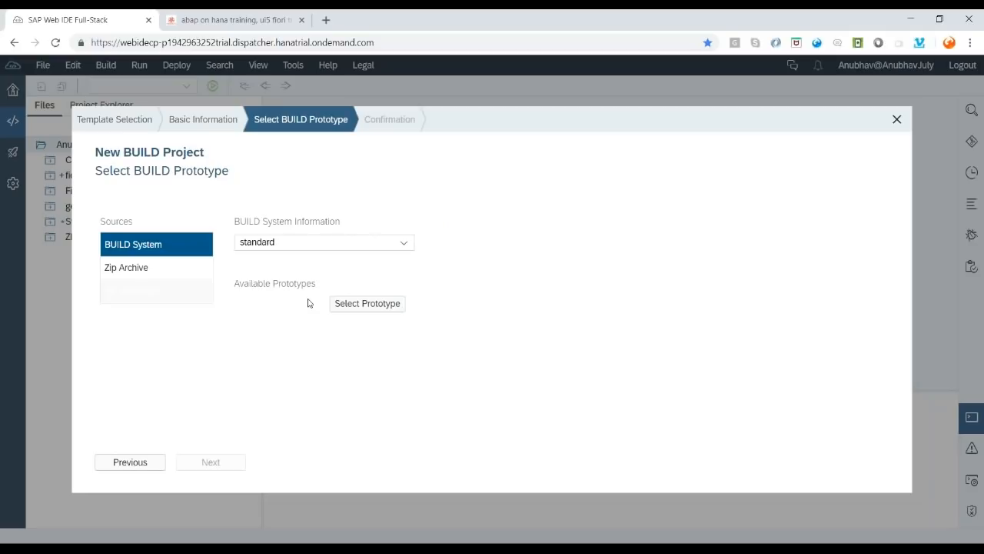
left_click(358, 305)
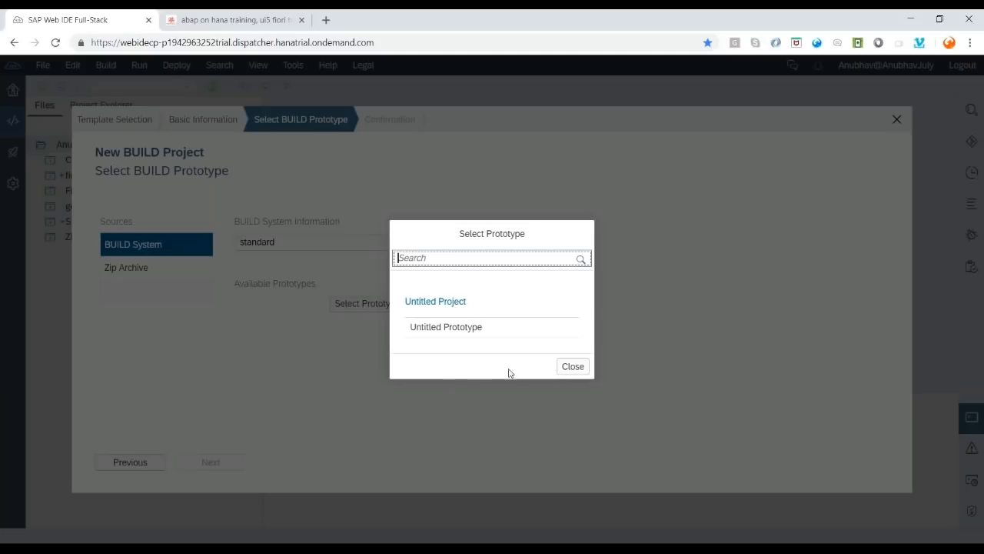
left_click(459, 327)
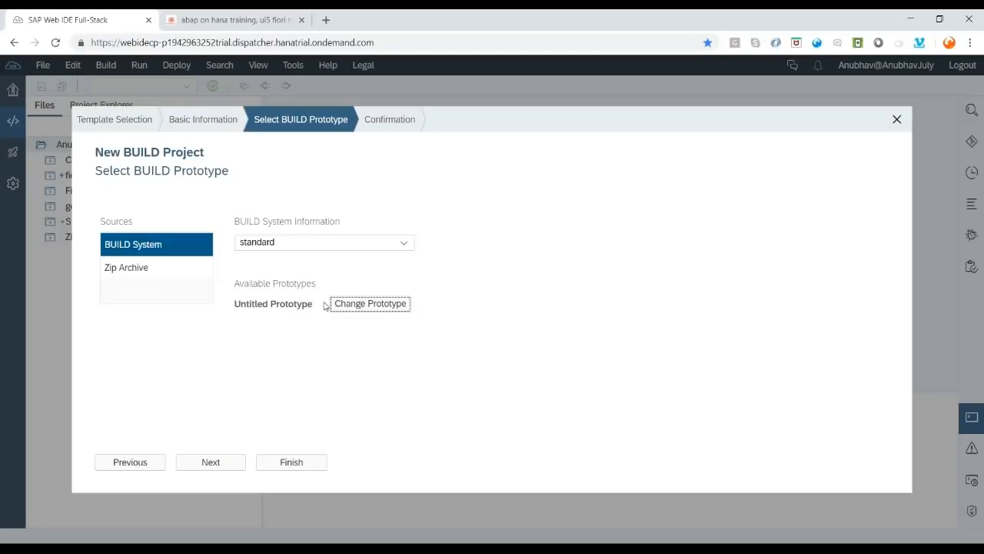
left_click(402, 244)
left_click(475, 261)
left_click(957, 34)
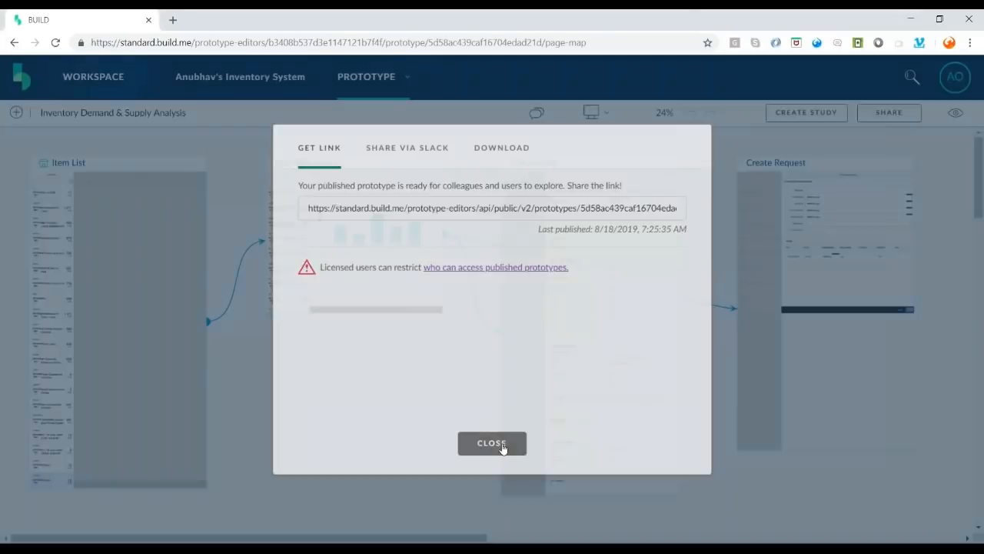
left_click(492, 443)
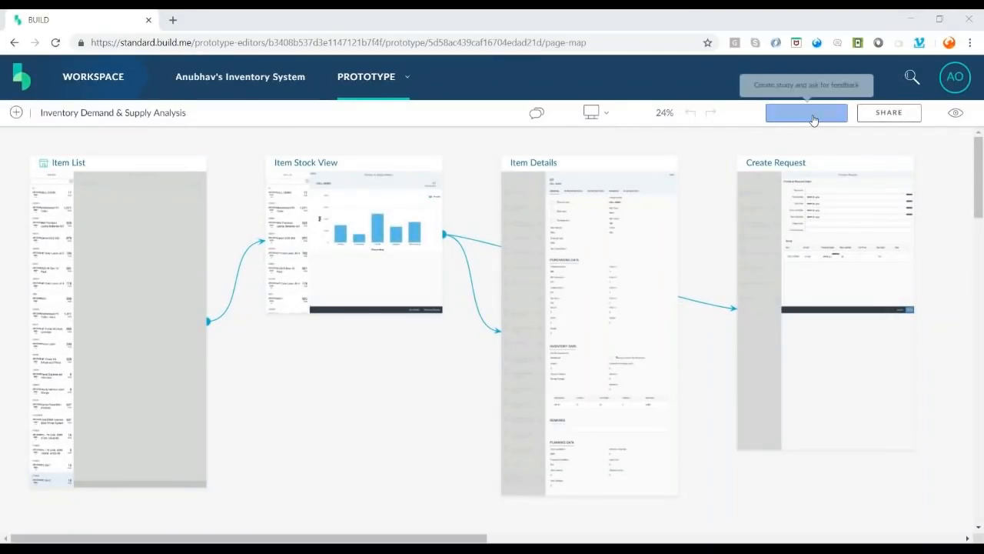
- Open the prototype's SHARE link, then return to the Web IDE project wizard
left_click(891, 116)
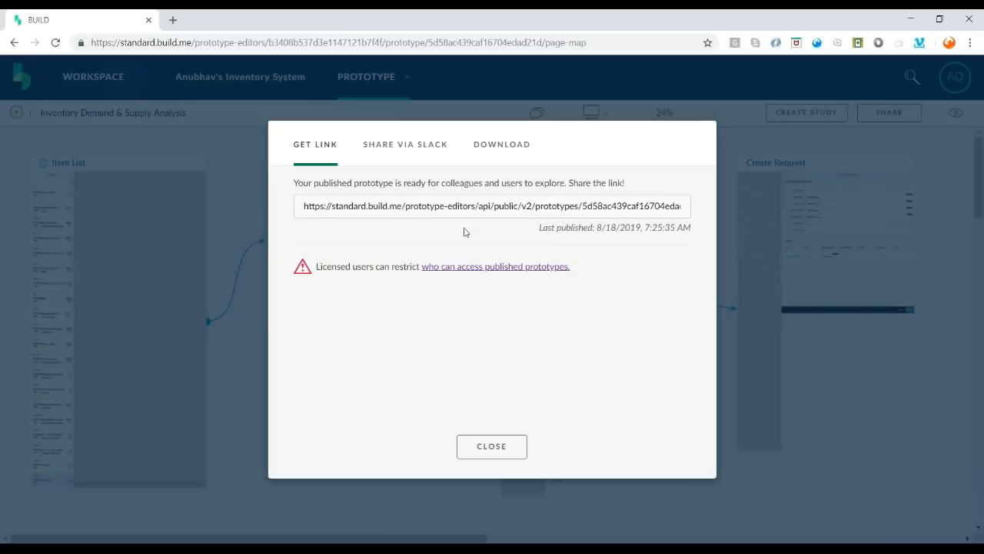
left_click(371, 532)
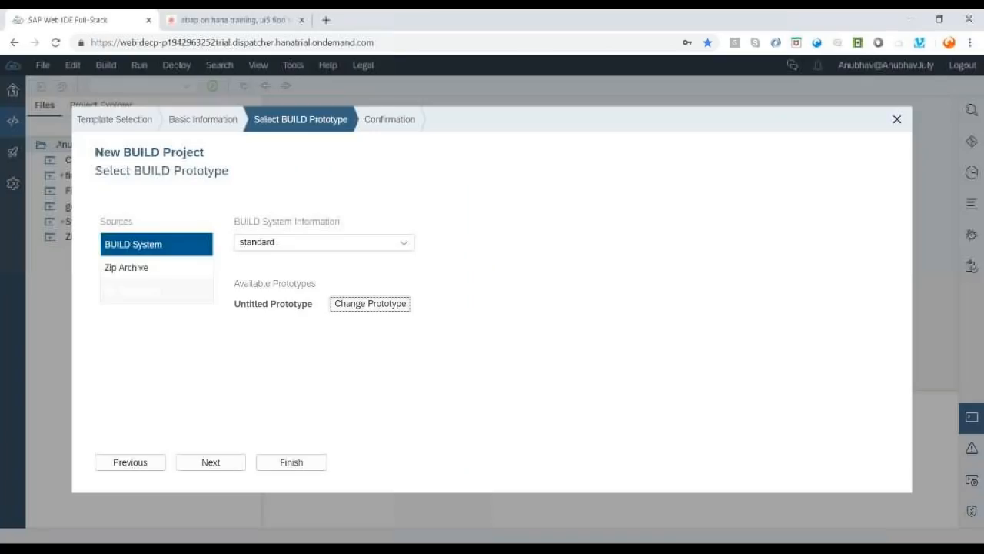
- Search the prototype list for 'Anubhav', then abandon the BUILD project wizard
left_click(358, 307)
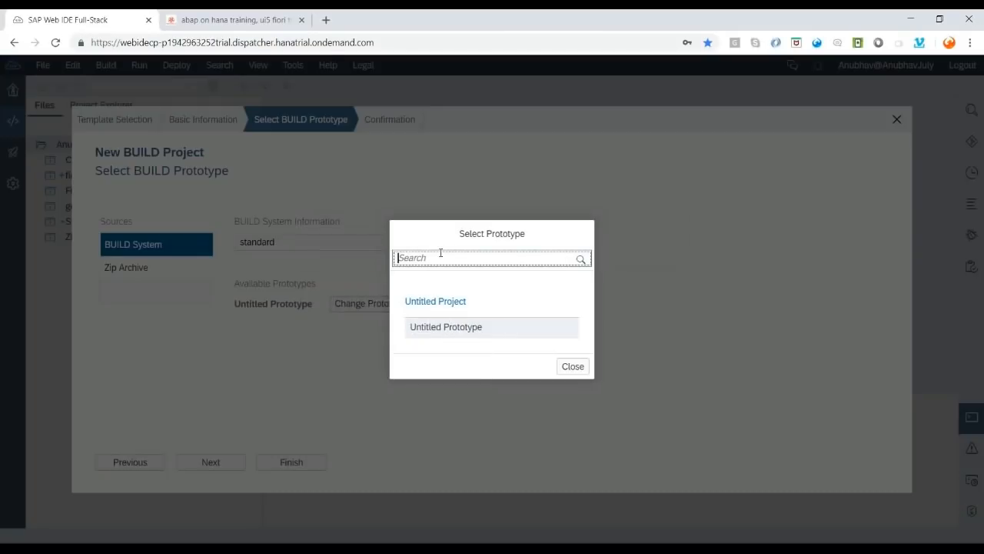
left_click(441, 255)
type("Anubhav")
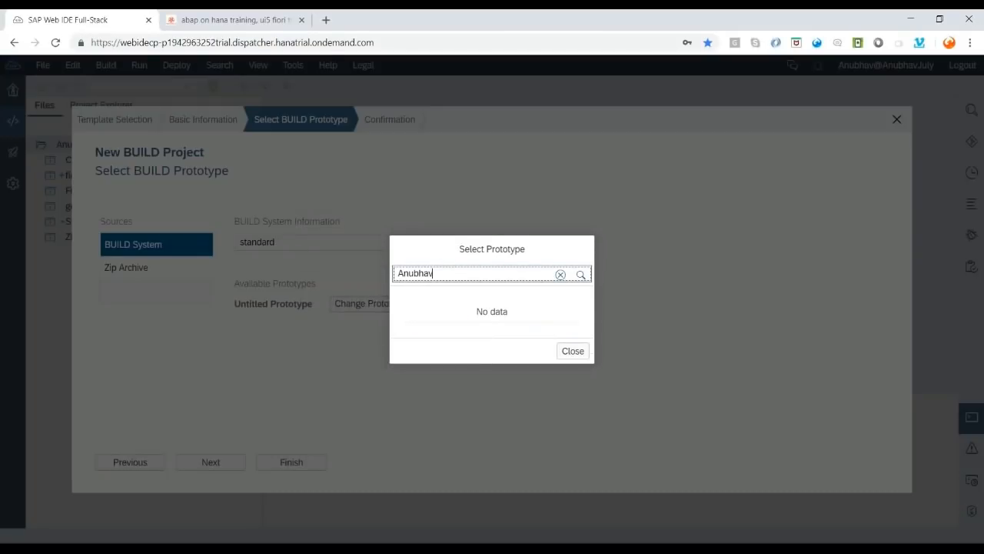
key("Escape")
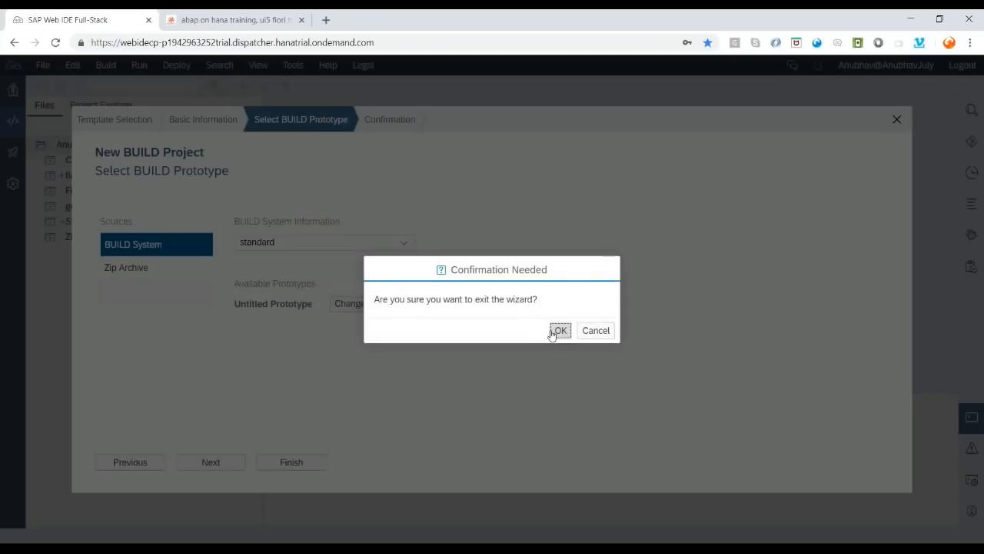
left_click(559, 332)
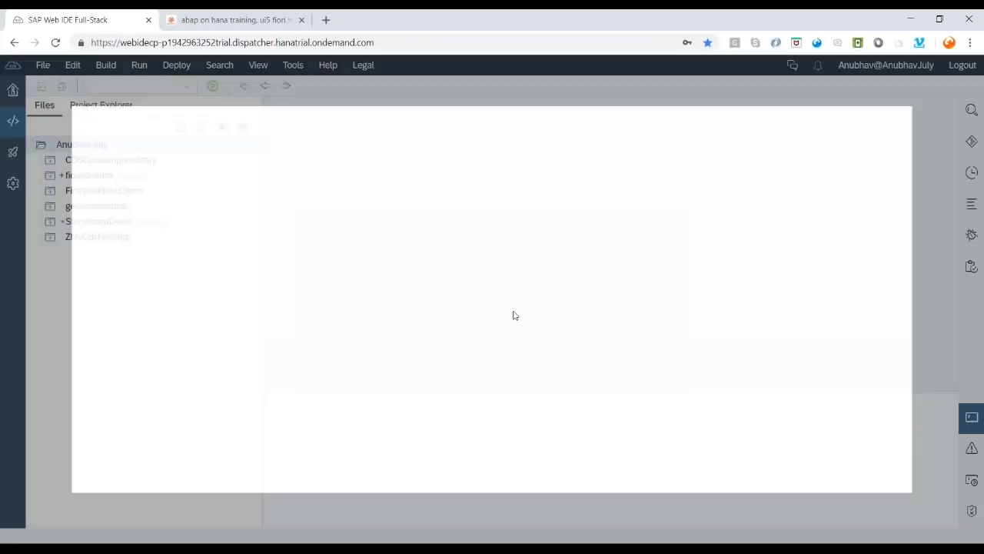
- Reload the Web IDE page and bring up the workspace folder's context menu
left_click(247, 43)
key("Return")
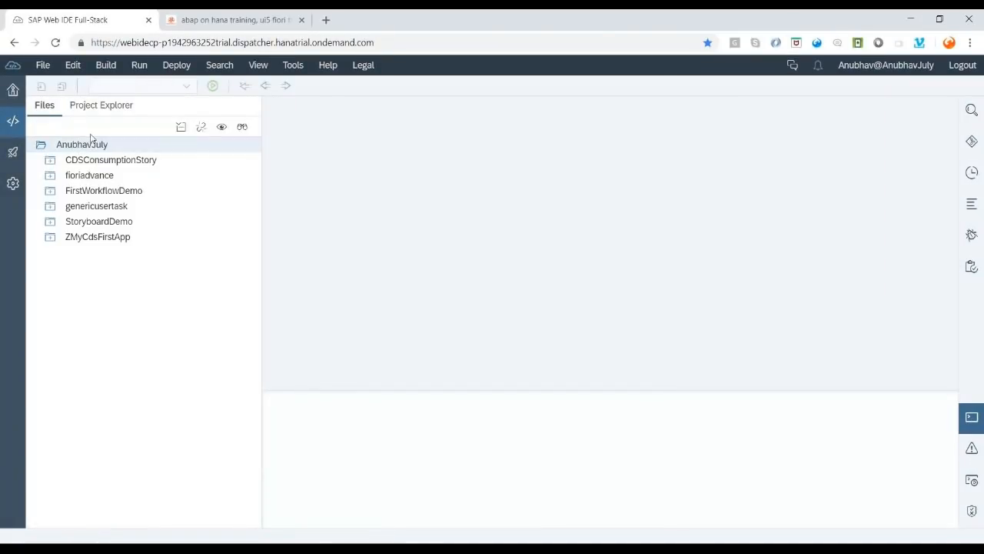
right_click(98, 145)
- Start a new project from the BUILD Project template category and name it AnubhavINV
mouse_move(135, 173)
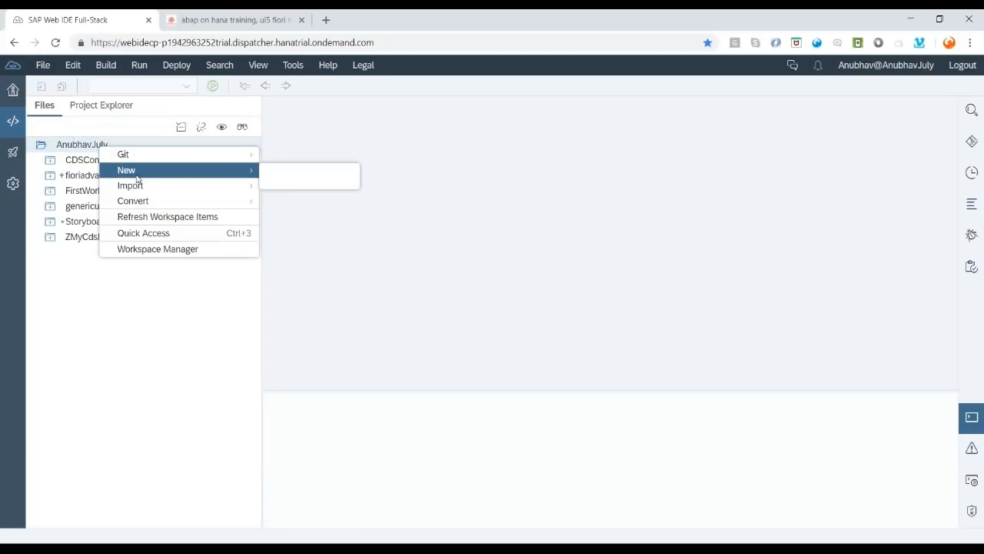
left_click(315, 201)
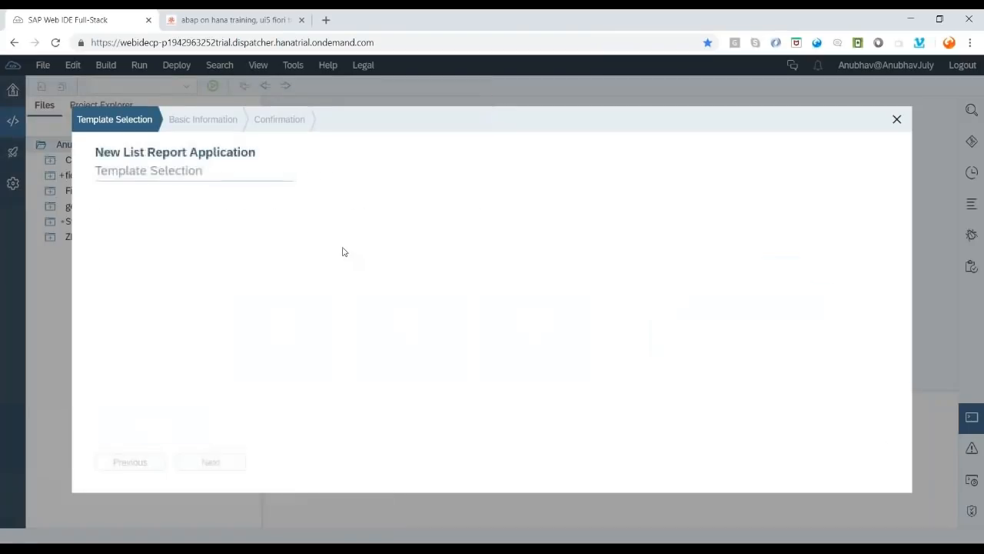
left_click(425, 233)
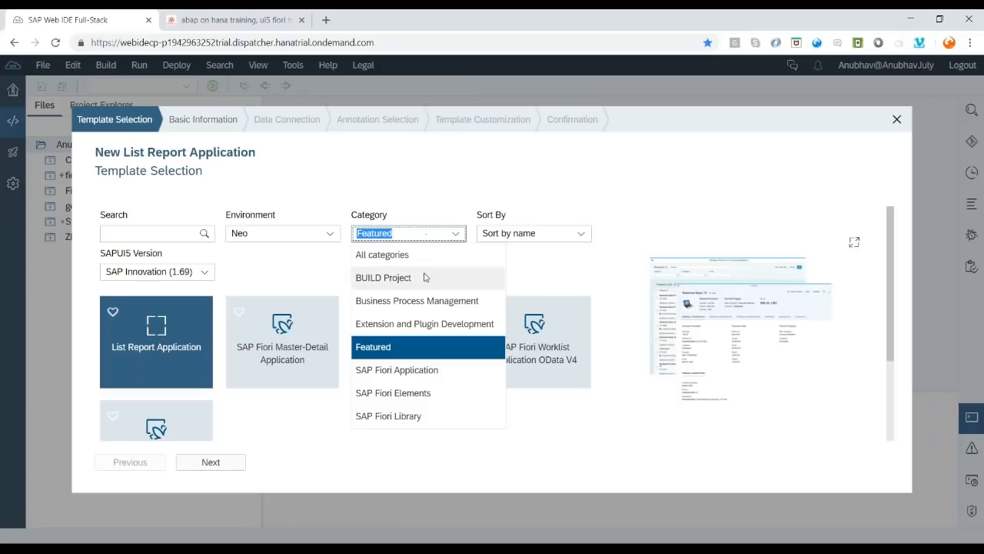
left_click(426, 277)
left_click(216, 467)
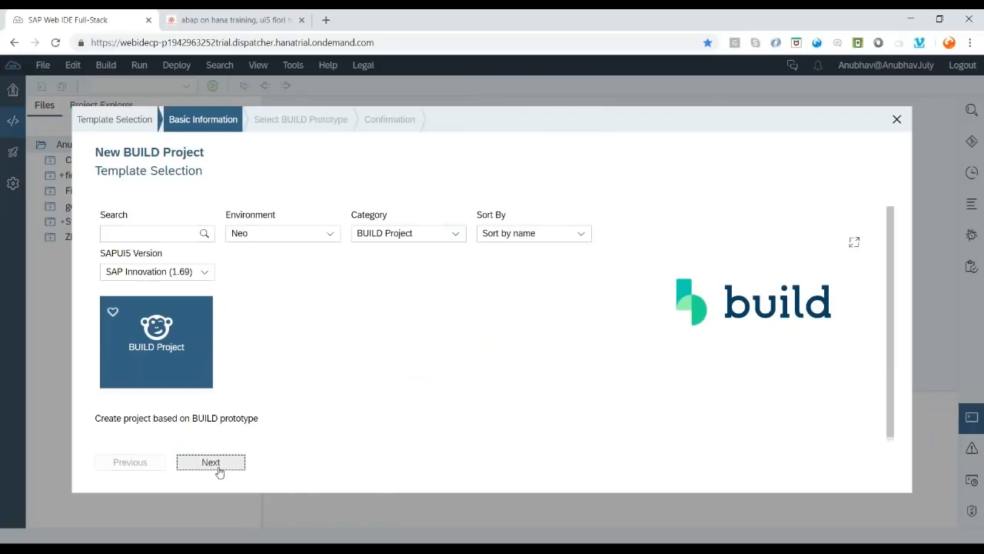
type("AnubhavINV")
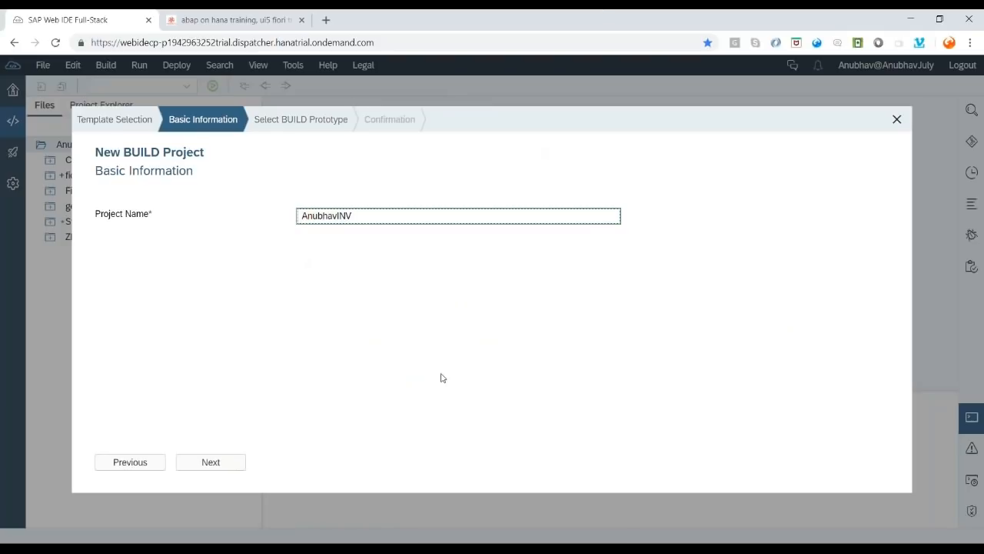
- Pick the standard BUILD system and the Inventory Demand & Supply Analysis prototype, then finish
left_click(201, 463)
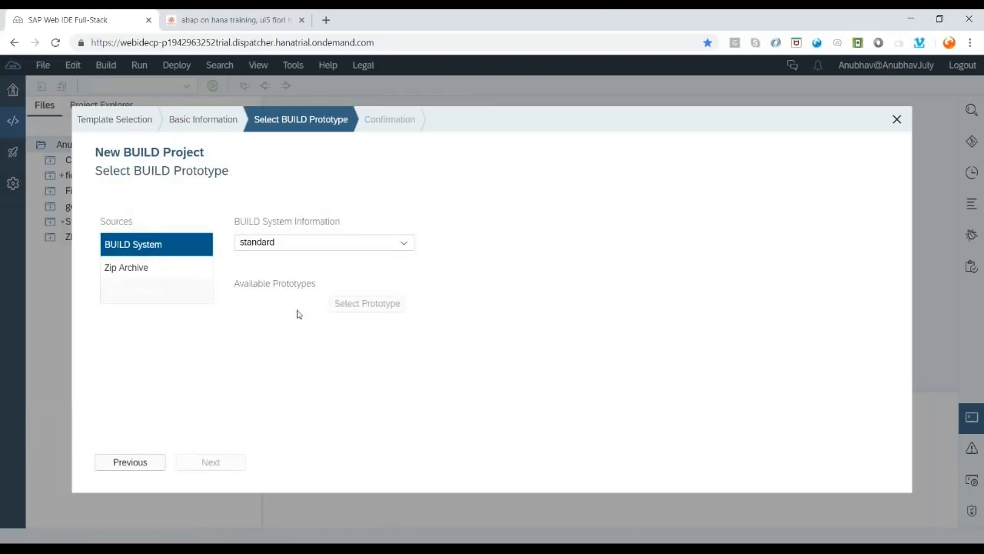
left_click(340, 243)
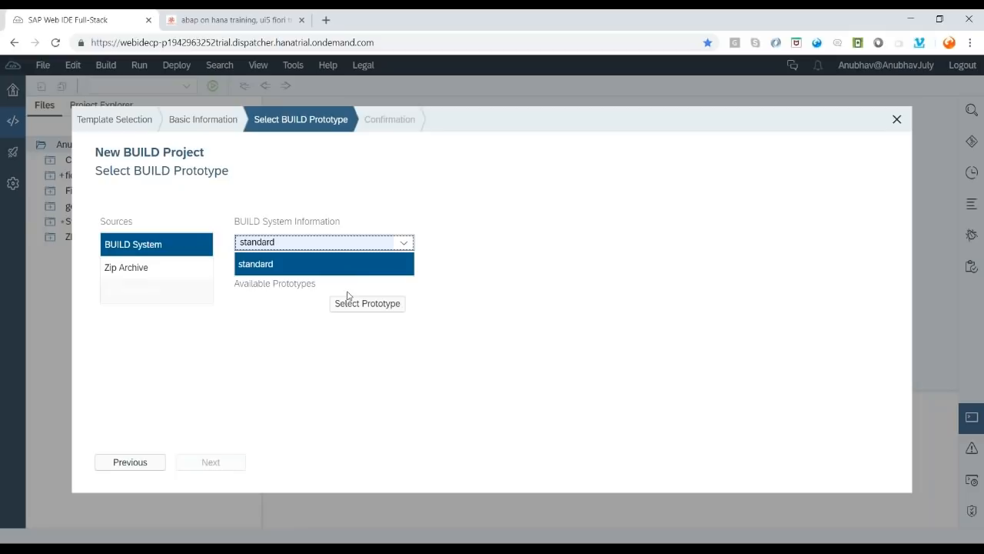
left_click(354, 269)
left_click(379, 307)
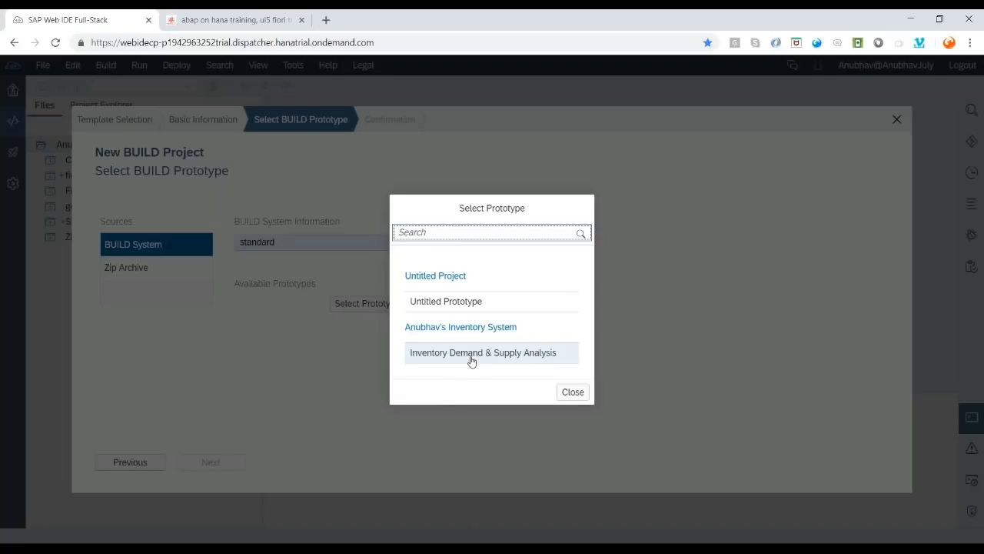
left_click(471, 358)
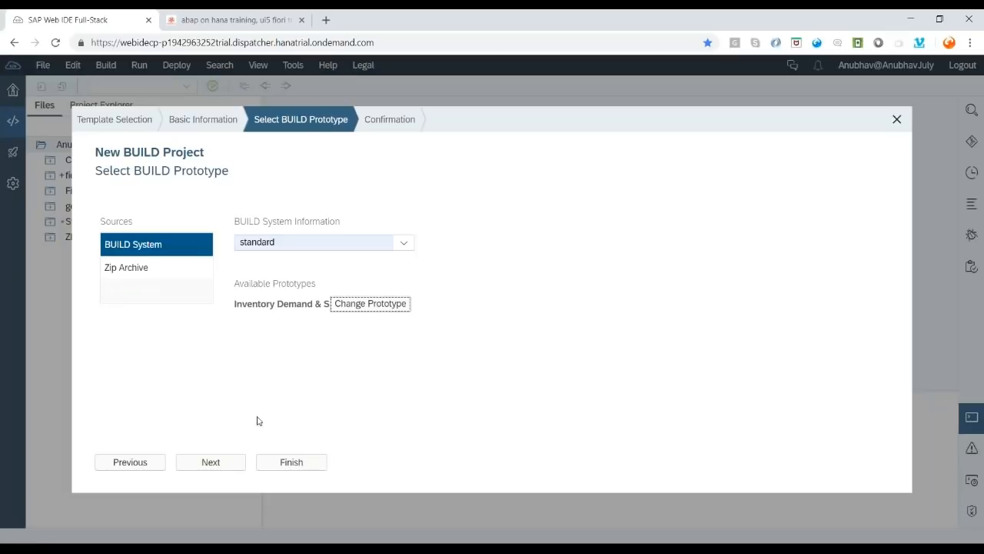
left_click(275, 466)
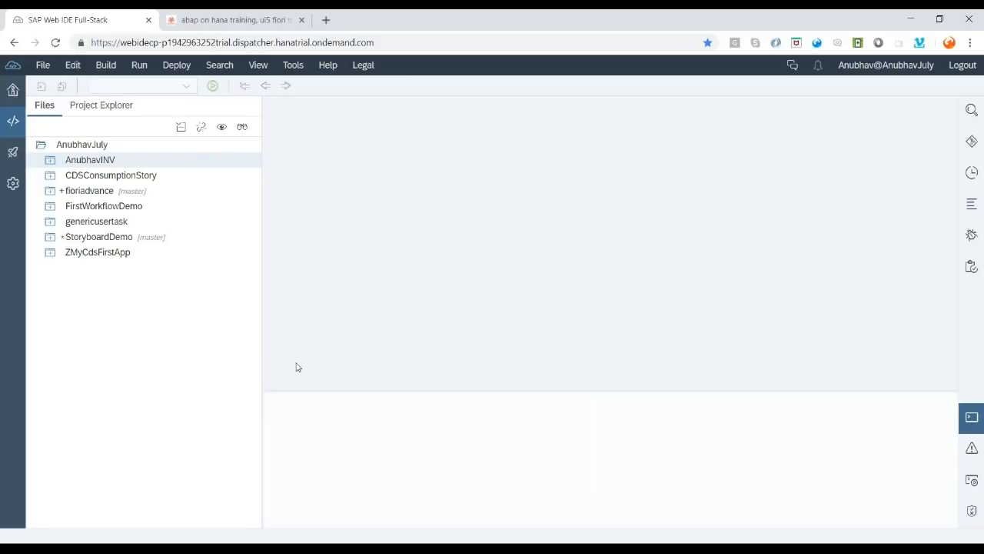
left_click(50, 164)
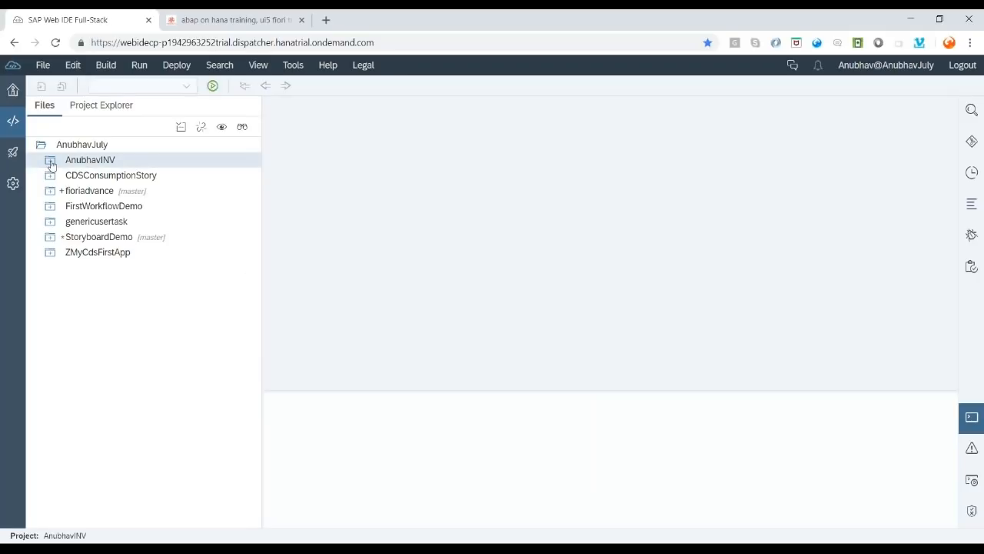
- Expand AnubhavINV's webapp folder and run it with testFLPService.html
left_click(51, 162)
left_click(59, 176)
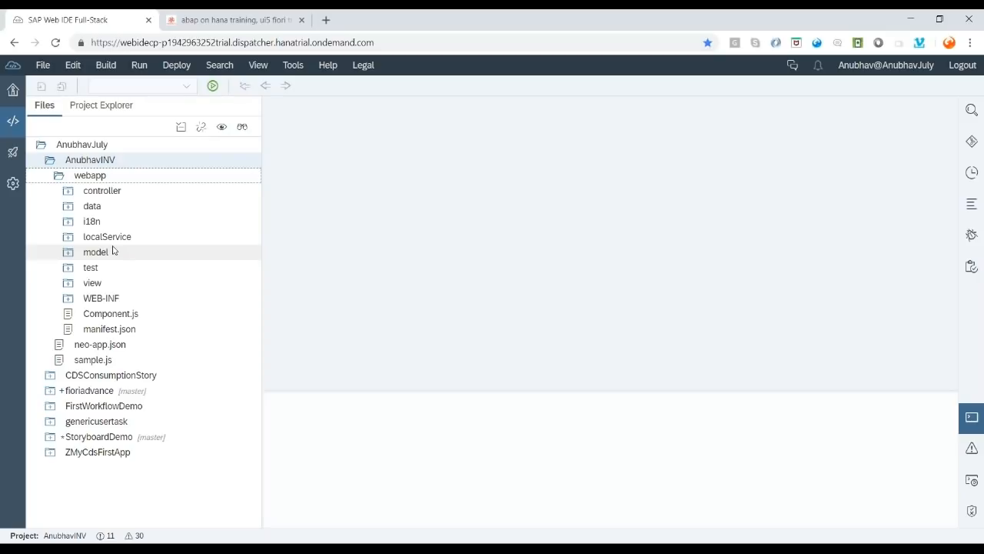
left_click(161, 160)
left_click(213, 86)
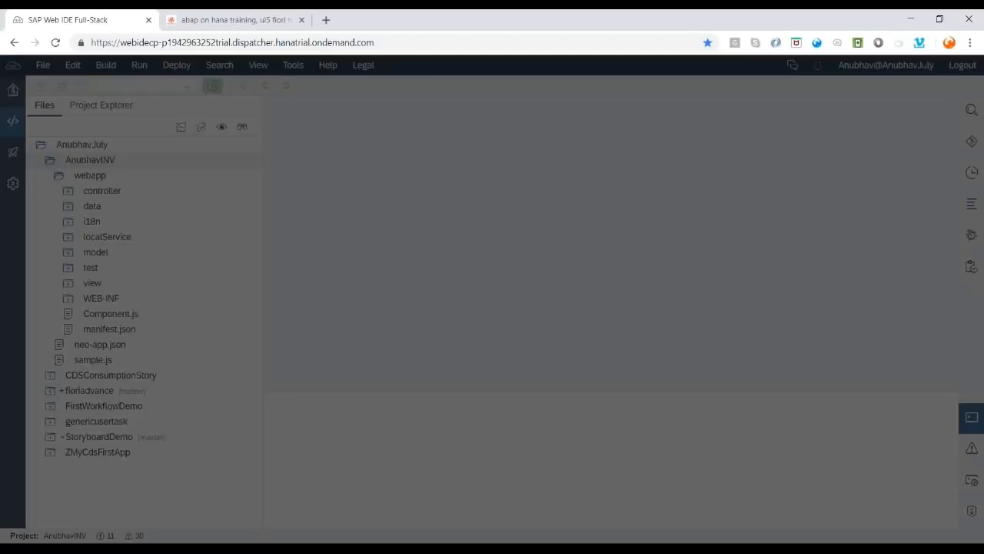
left_click(331, 270)
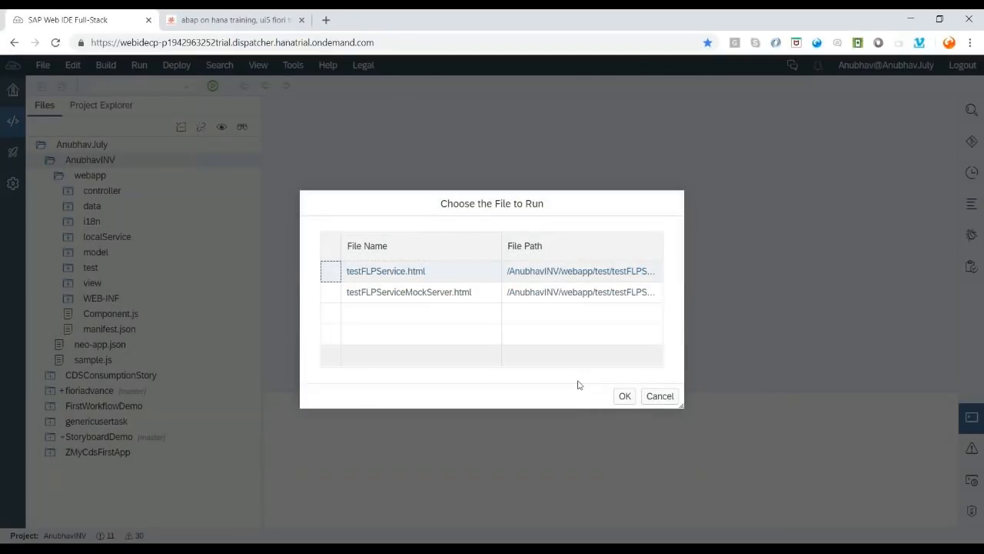
left_click(624, 397)
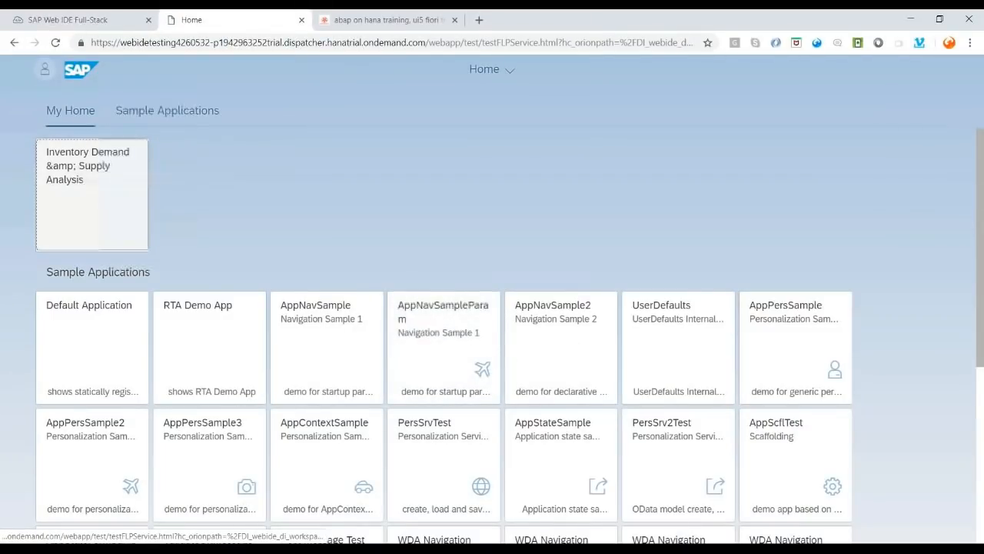
- Open the Inventory Demand & Supply Analysis tile and view the failed request's details
left_click(102, 165)
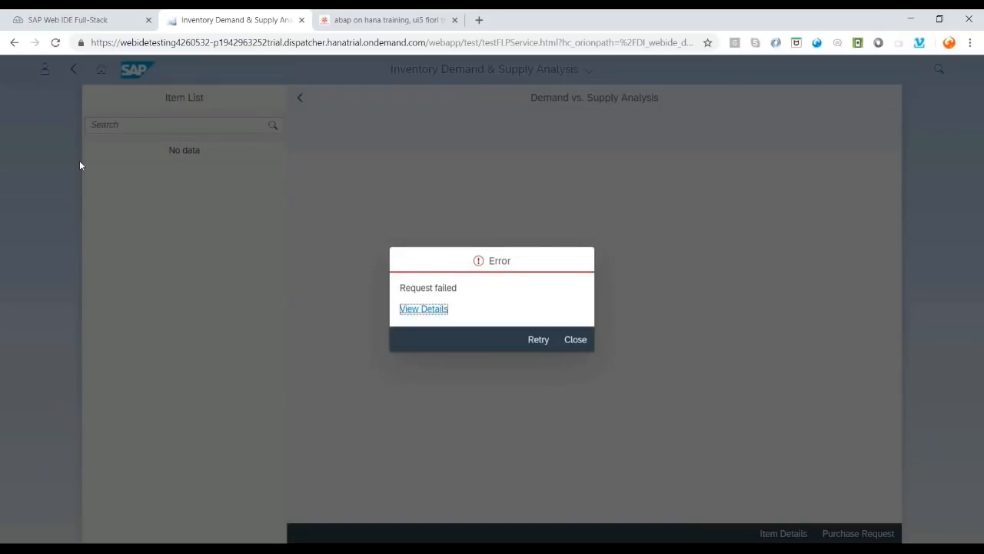
left_click(429, 309)
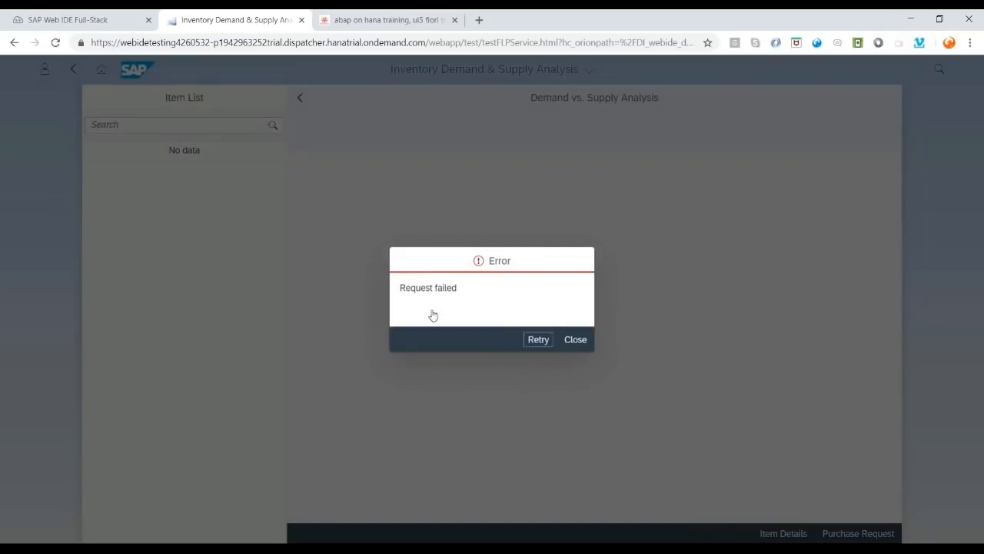
- Select the 404 error's request URI, close the error, and return to the Web IDE tab
left_click_drag(419, 283, 585, 284)
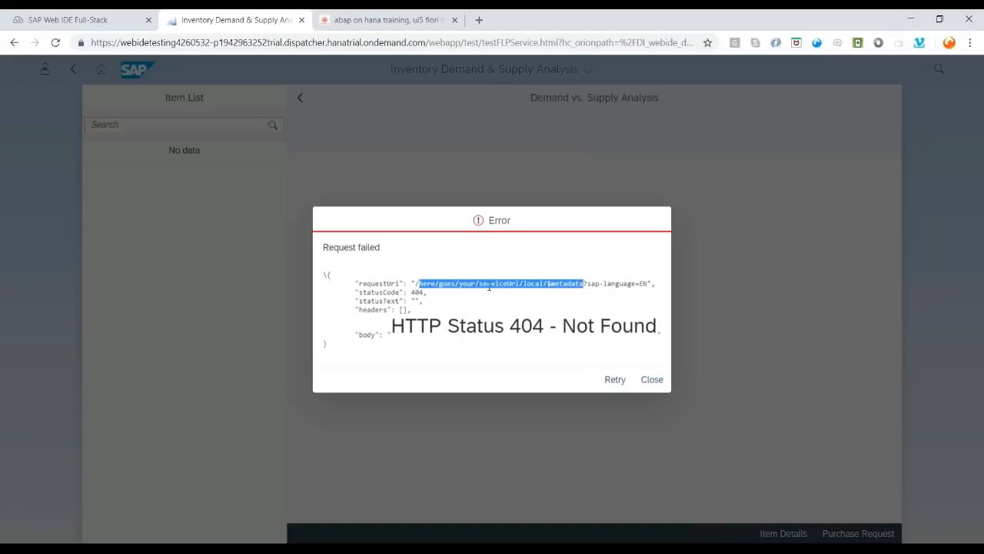
left_click_drag(413, 282, 588, 284)
left_click(648, 384)
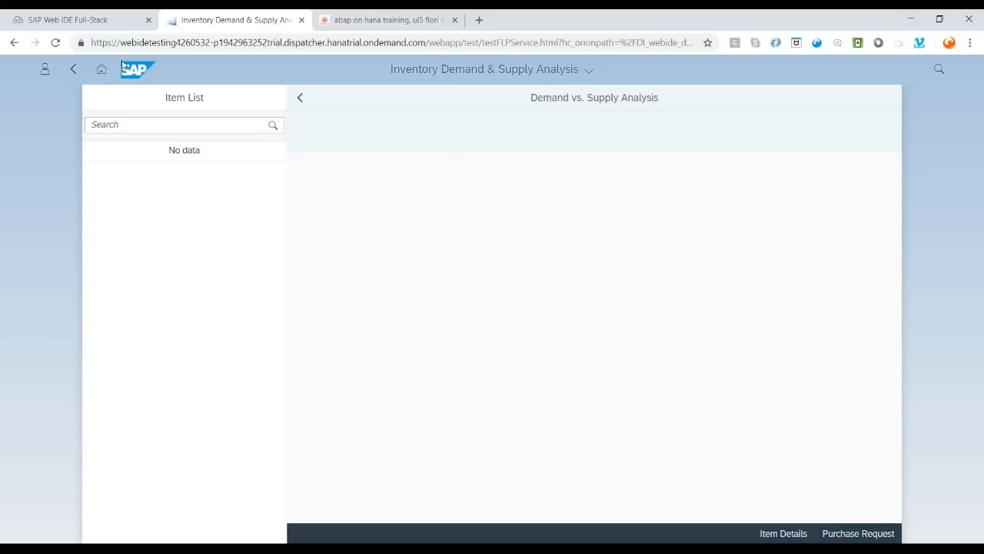
left_click(94, 21)
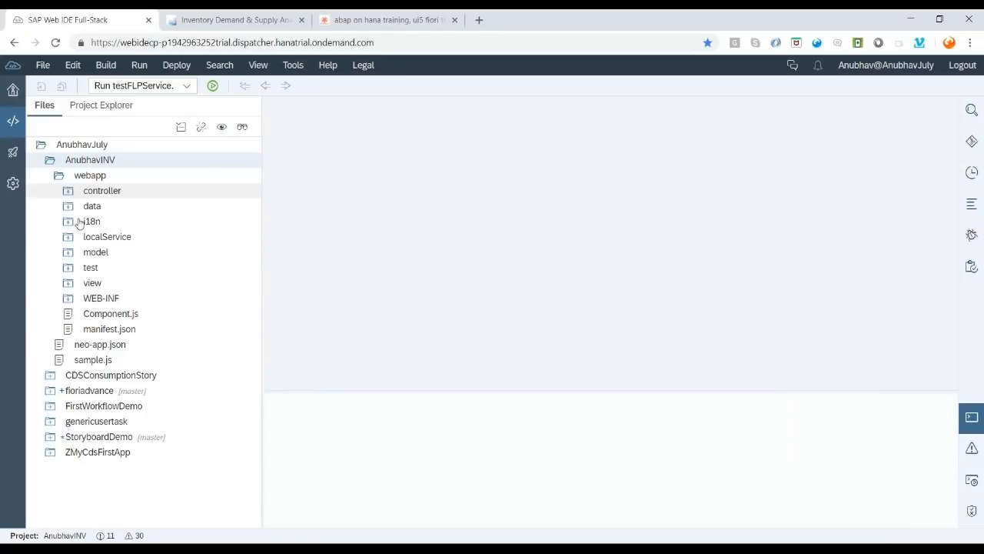
- Switch to the Inventory Demand & Supply Analysis tab and open the Purchase Request form
left_click(202, 20)
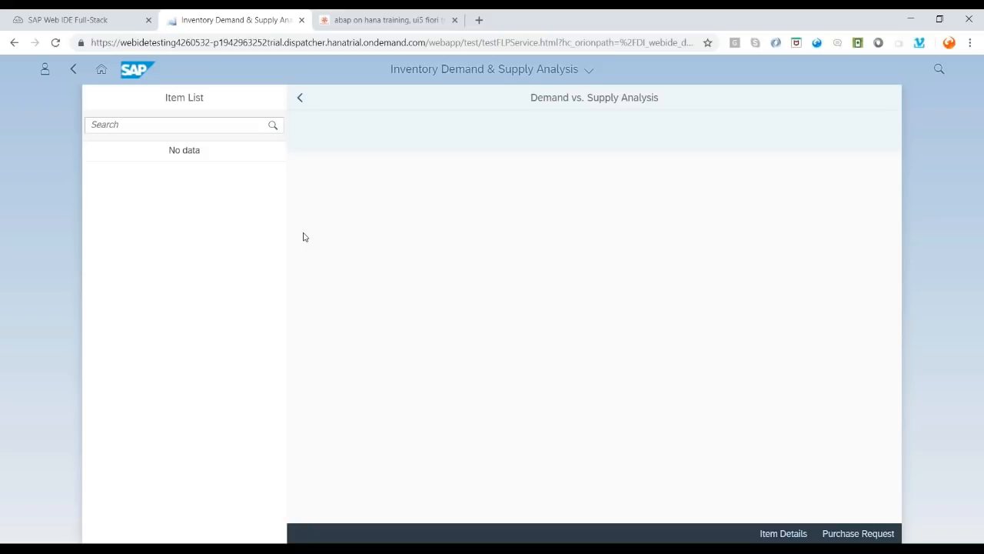
left_click(869, 536)
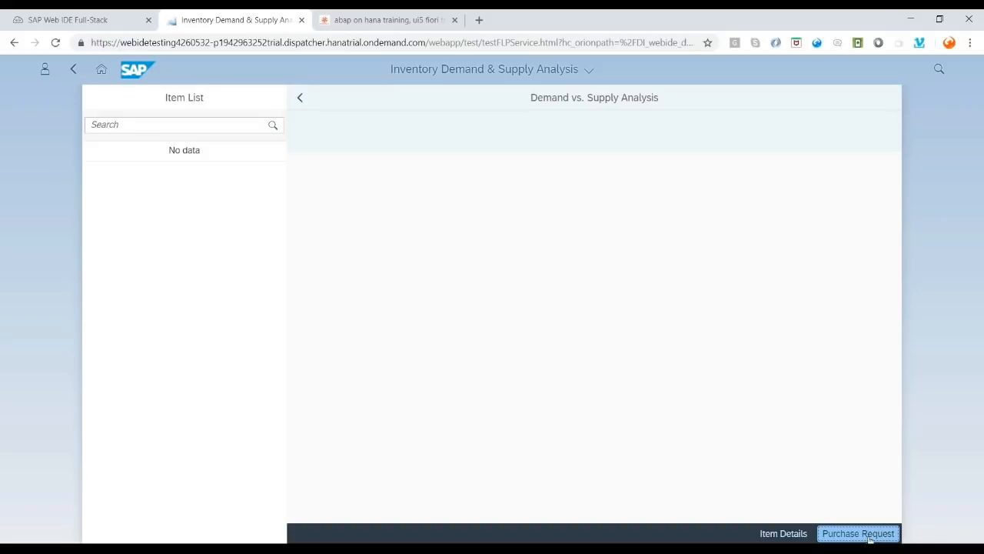
- Preview and cancel Purchase Request, browse Item Details, go back, then return to Web IDE
left_click(869, 536)
left_click(844, 533)
left_click(796, 534)
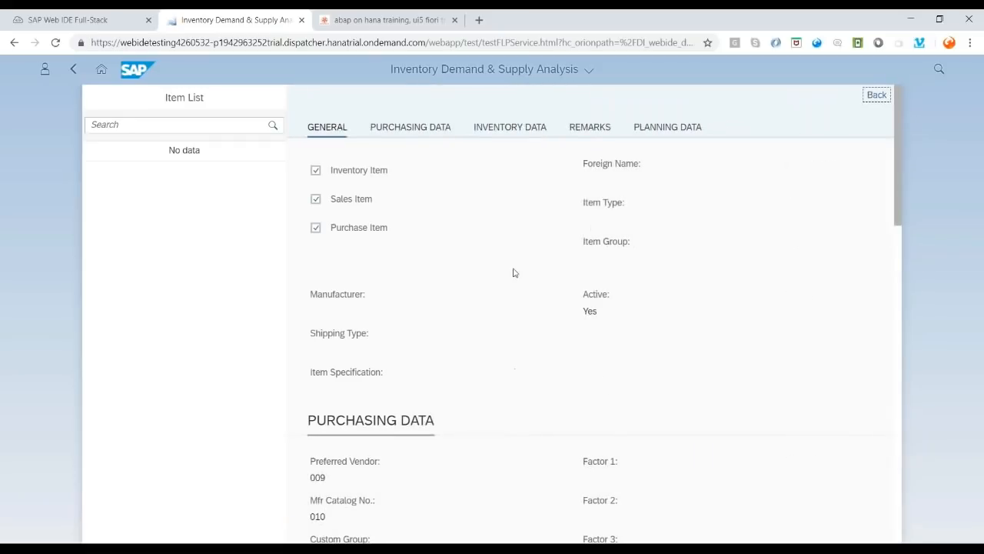
scroll(514, 273, "down", 8)
scroll(512, 300, "up", 8)
left_click(73, 69)
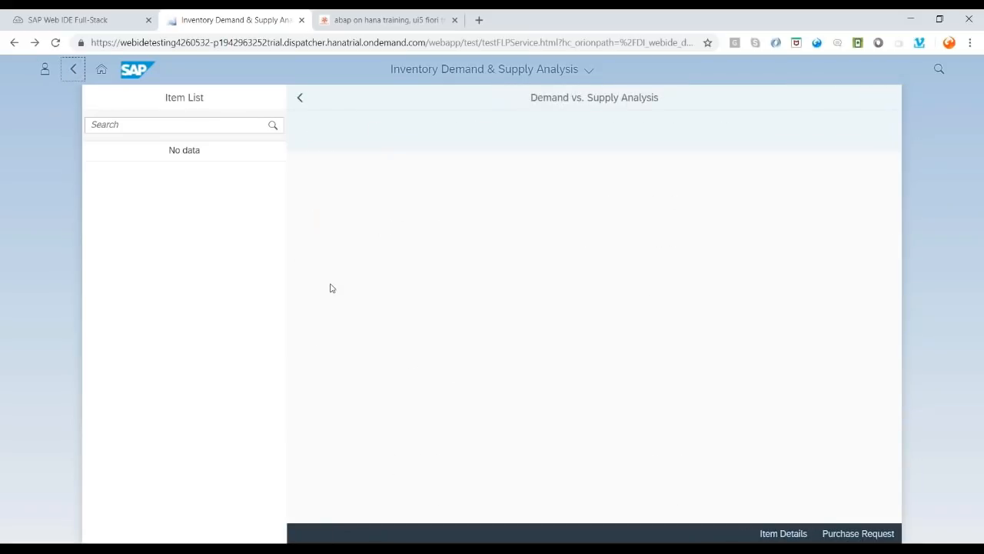
left_click(67, 19)
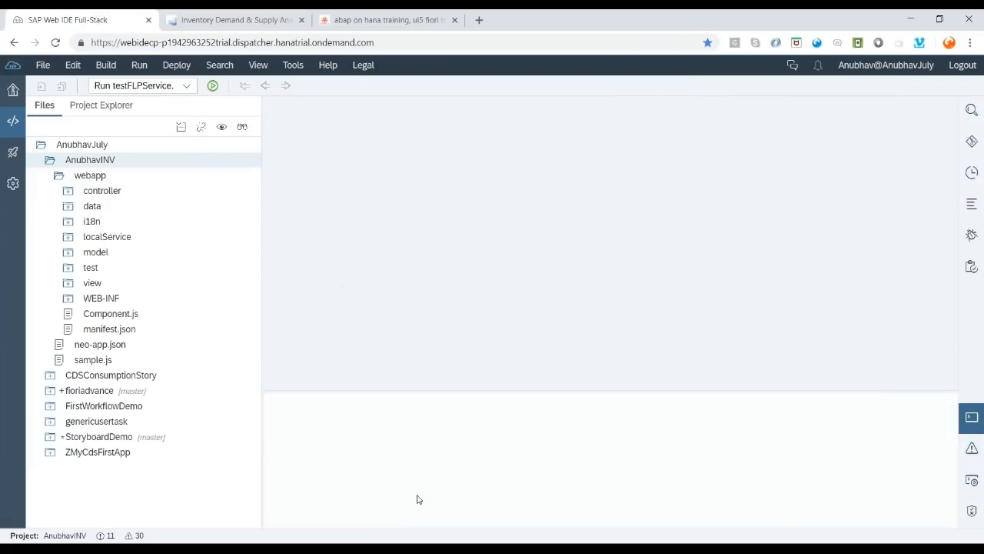